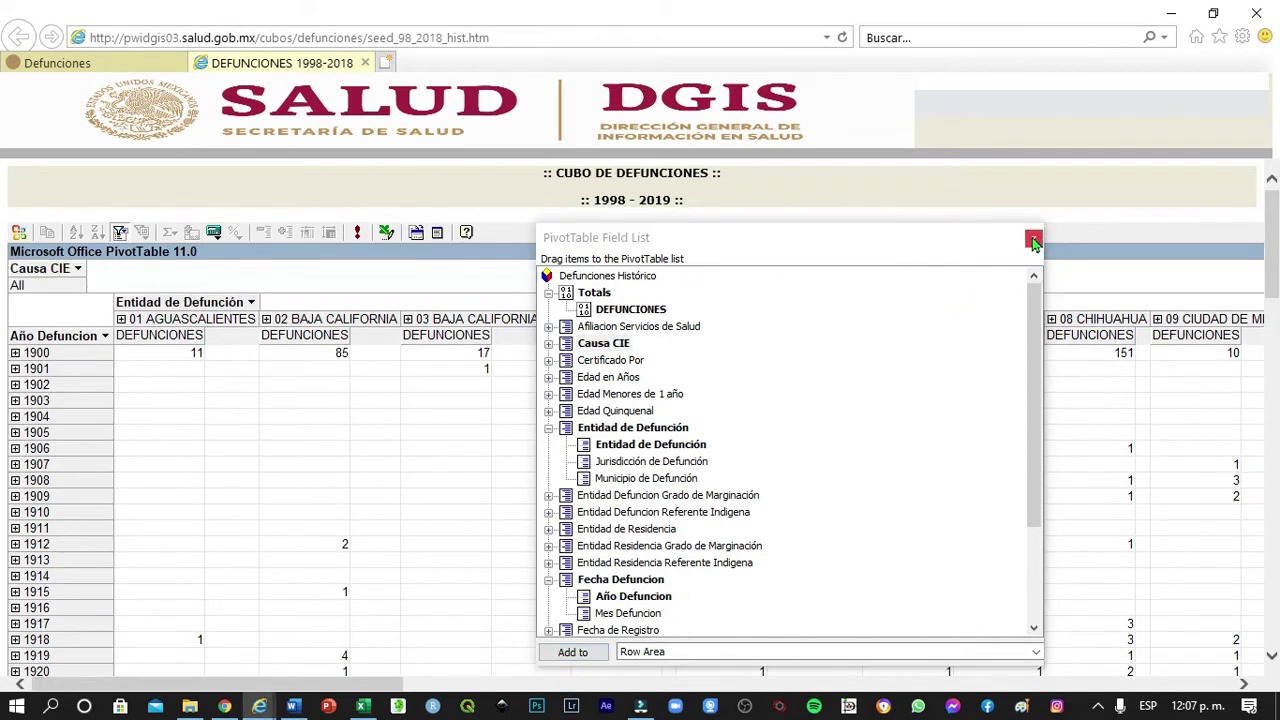
# Close the field list and examine the causes in the Causa CIE filter, including the subcategories under A08
pyautogui.click(1034, 242)
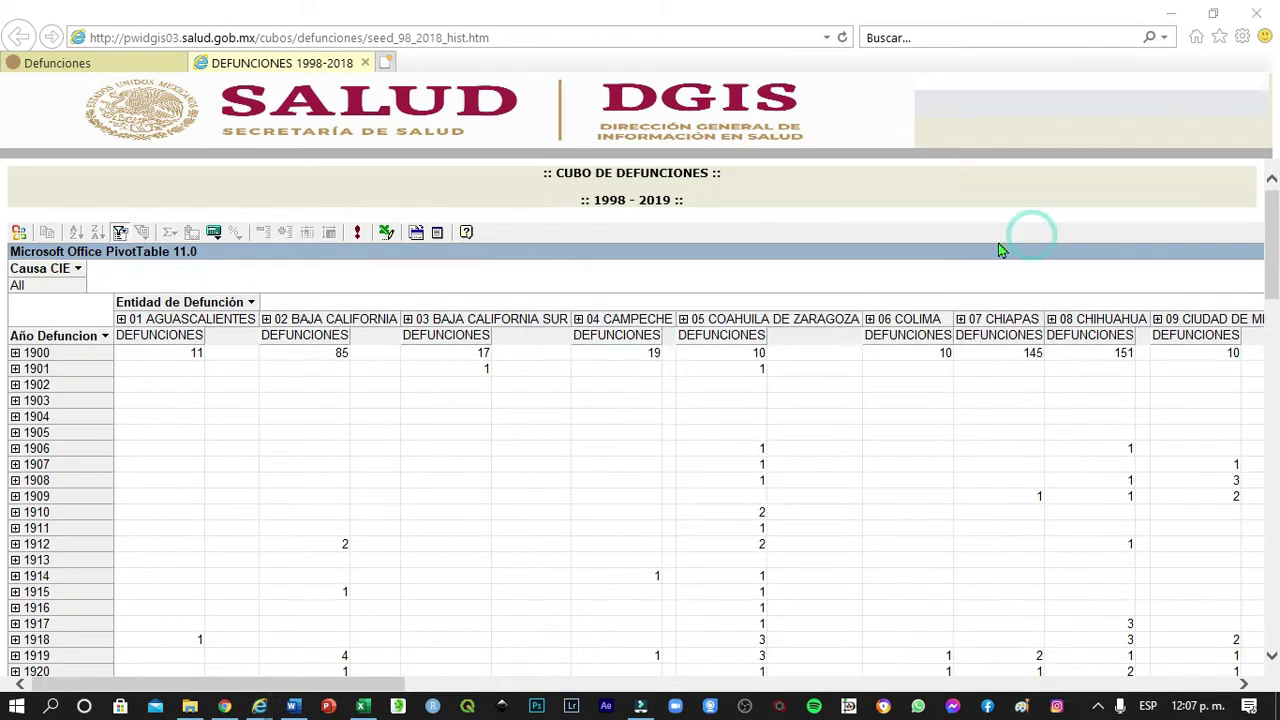
pyautogui.click(80, 269)
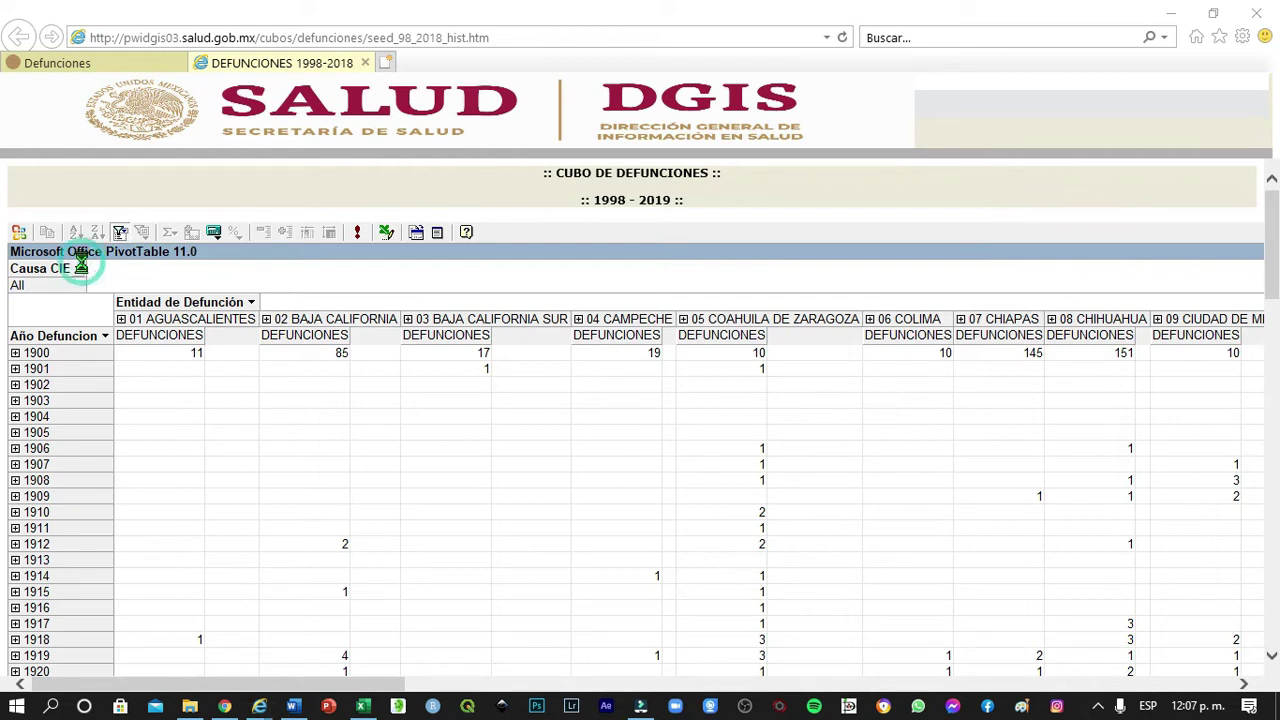
pyautogui.moveTo(177, 453); pyautogui.dragTo(828, 637)
pyautogui.scroll(-4, 308, 440)
pyautogui.scroll(-10, 306, 437)
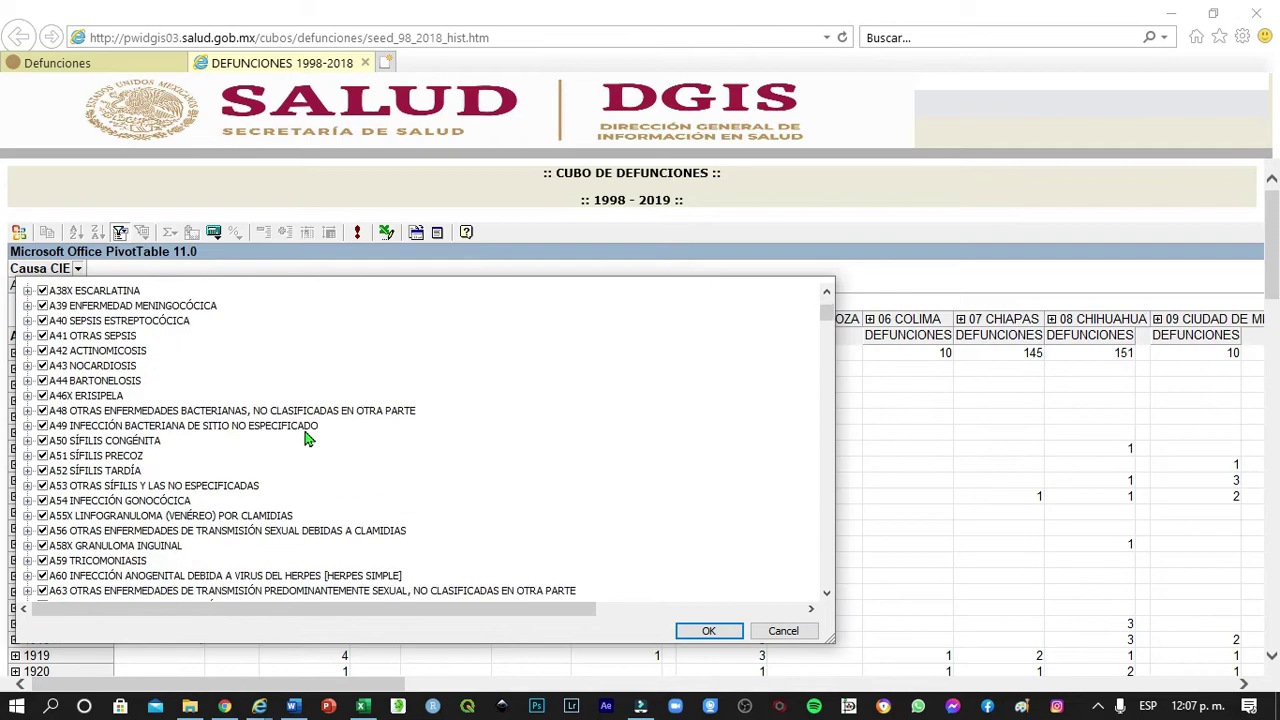
pyautogui.moveTo(828, 320)
pyautogui.mouseDown()
pyautogui.moveTo(835, 598)
pyautogui.moveTo(821, 528)
pyautogui.moveTo(835, 300)
pyautogui.mouseUp()
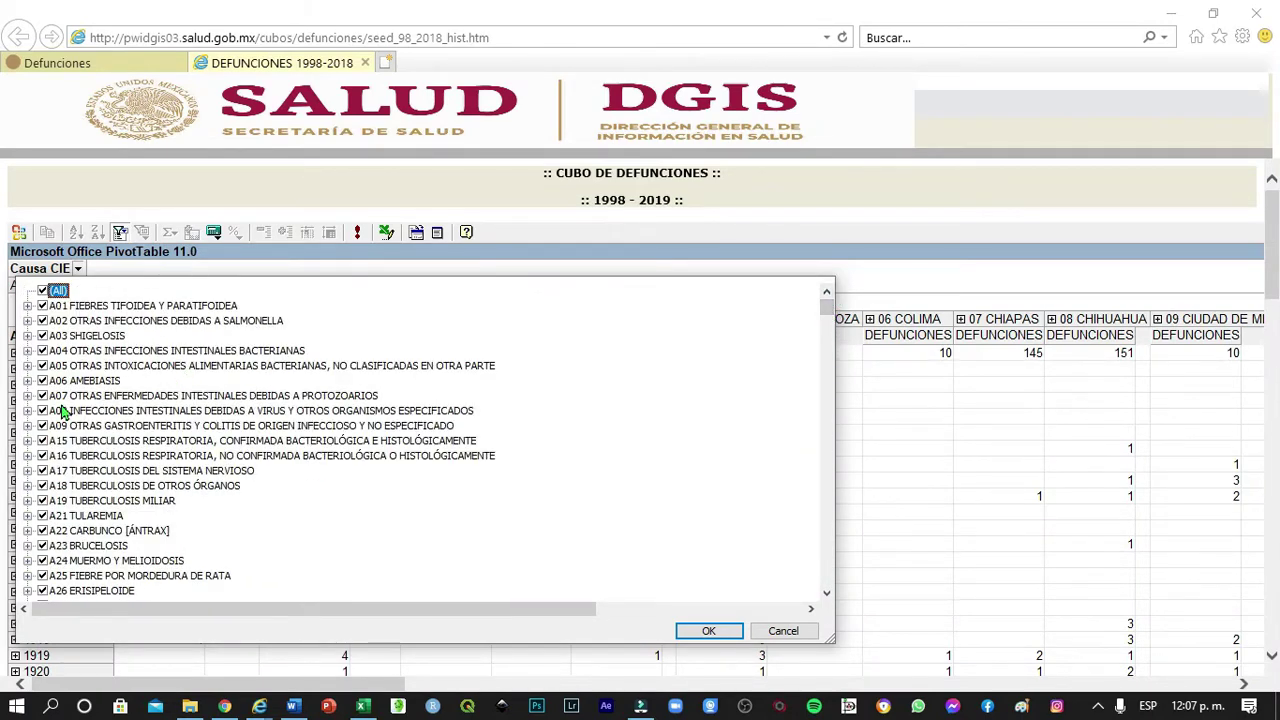
pyautogui.click(28, 411)
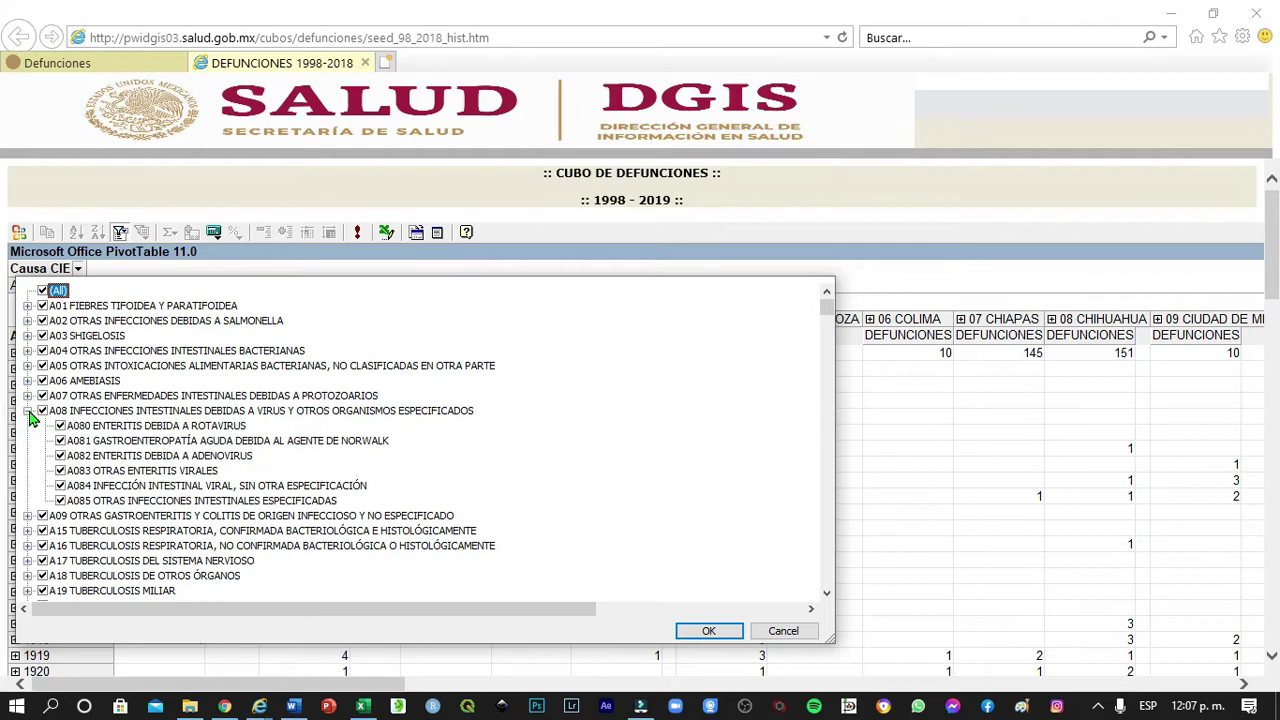
pyautogui.click(28, 411)
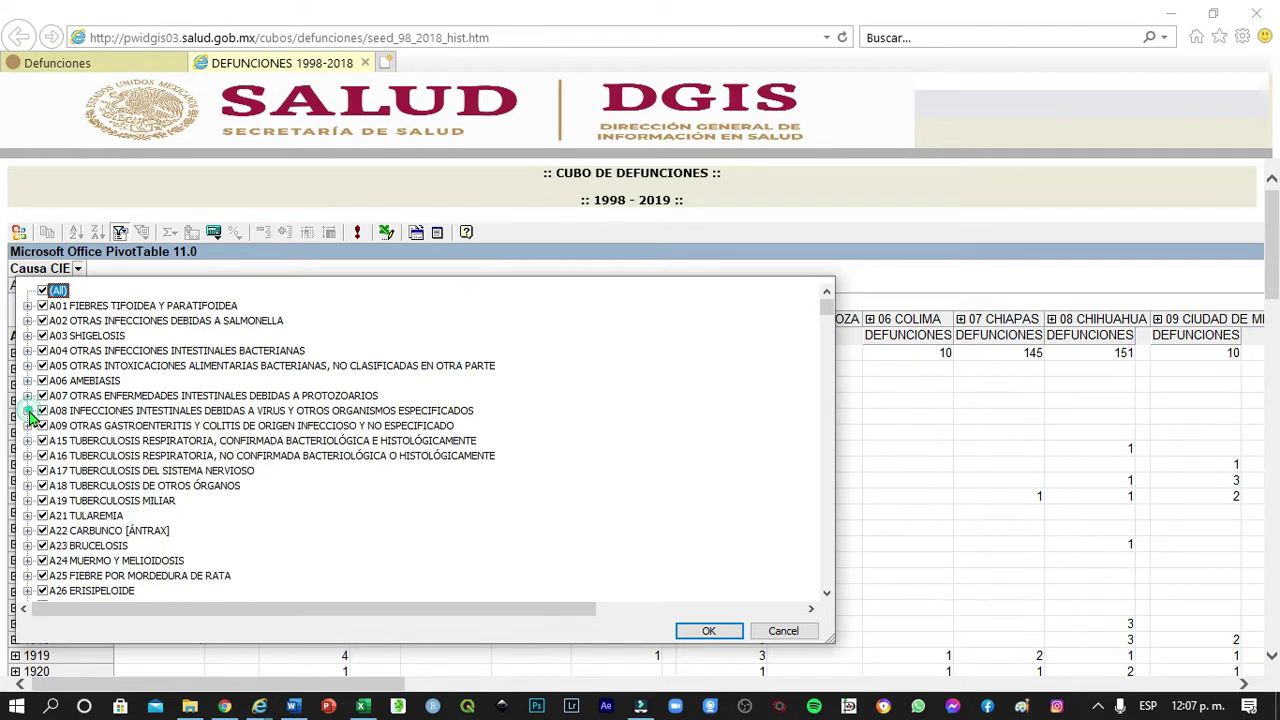
pyautogui.click(800, 631)
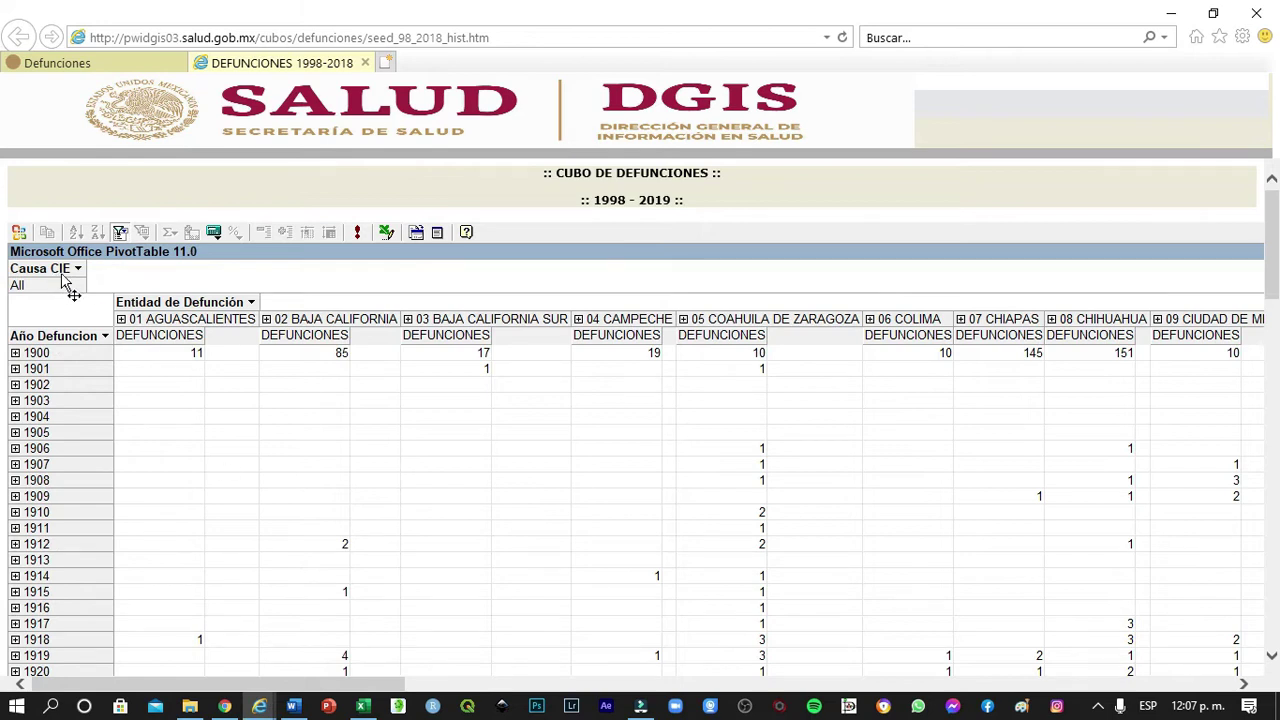
# Switch to Chrome and search Google for "cie de tripanosomiasis americana"
pyautogui.moveTo(320, 538)
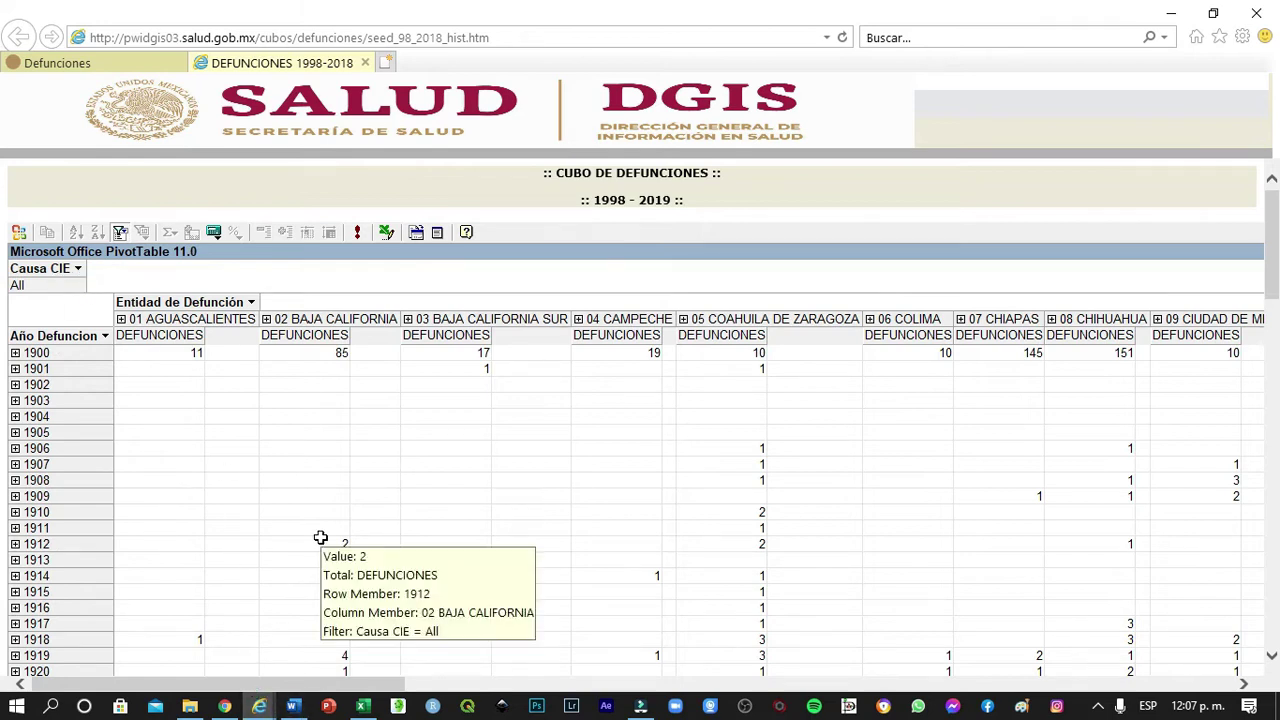
pyautogui.click(224, 706)
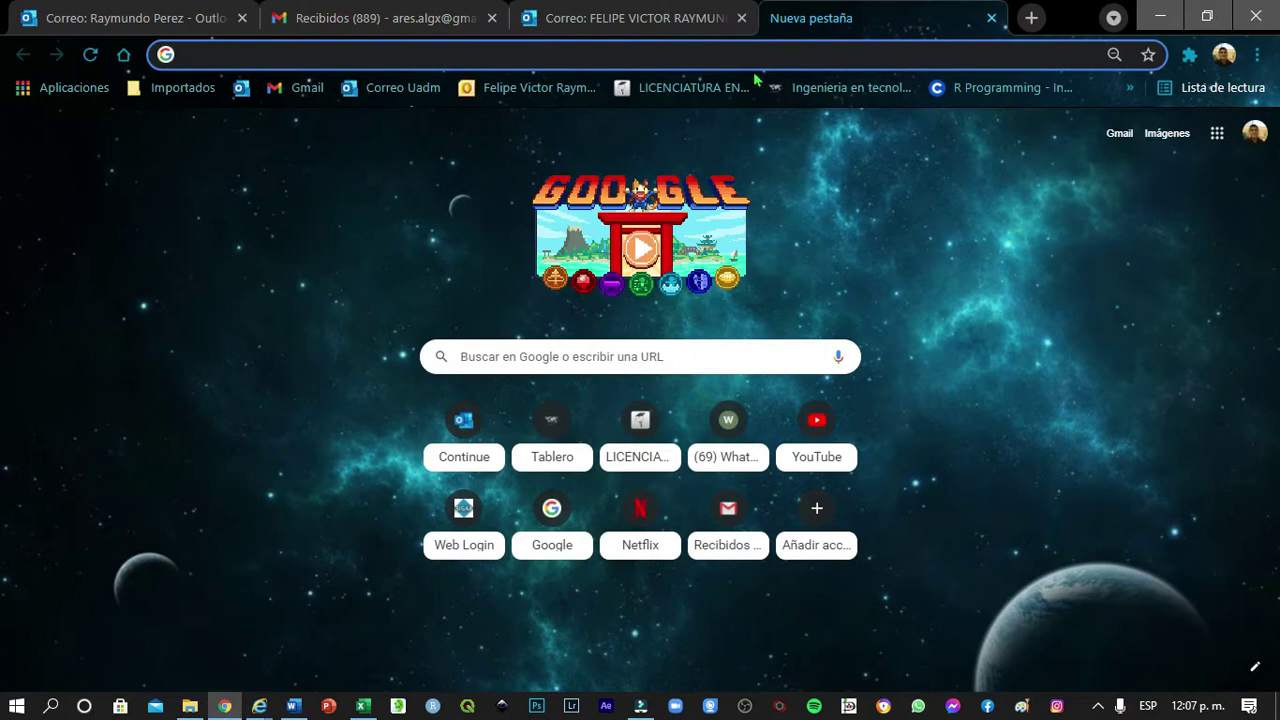
pyautogui.write('c')
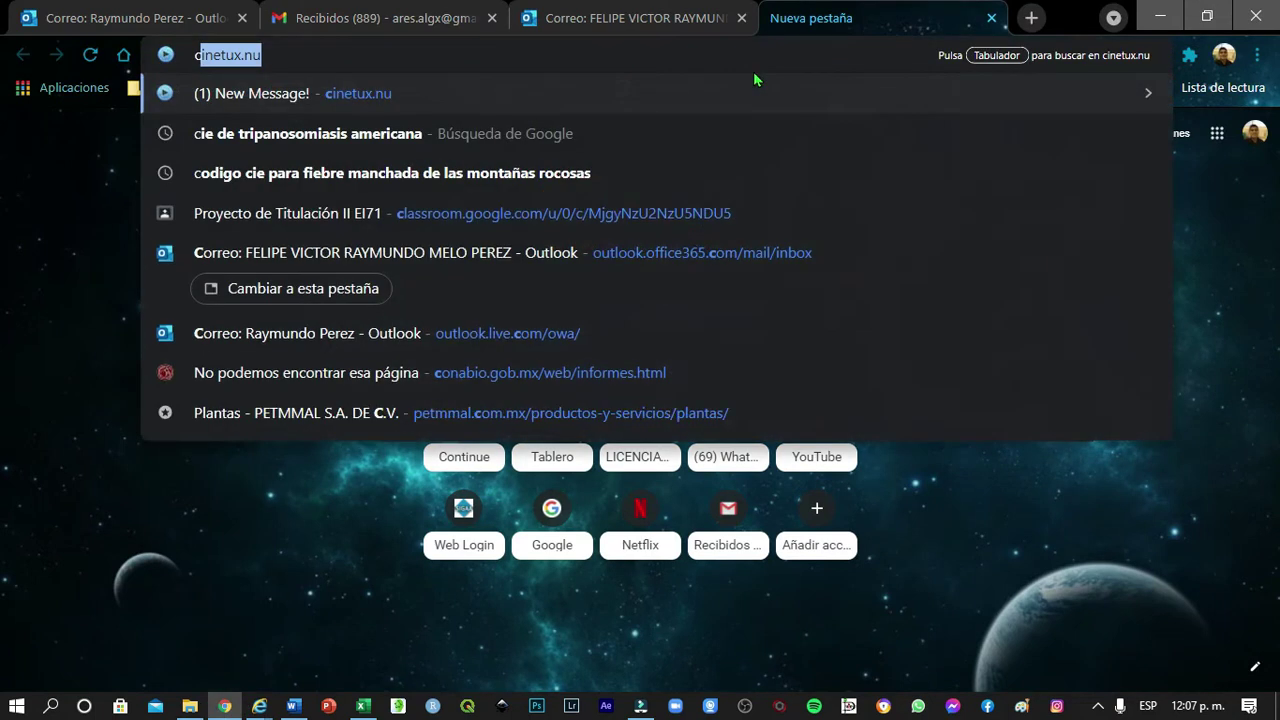
pyautogui.write('ie de')
pyautogui.press('Return')
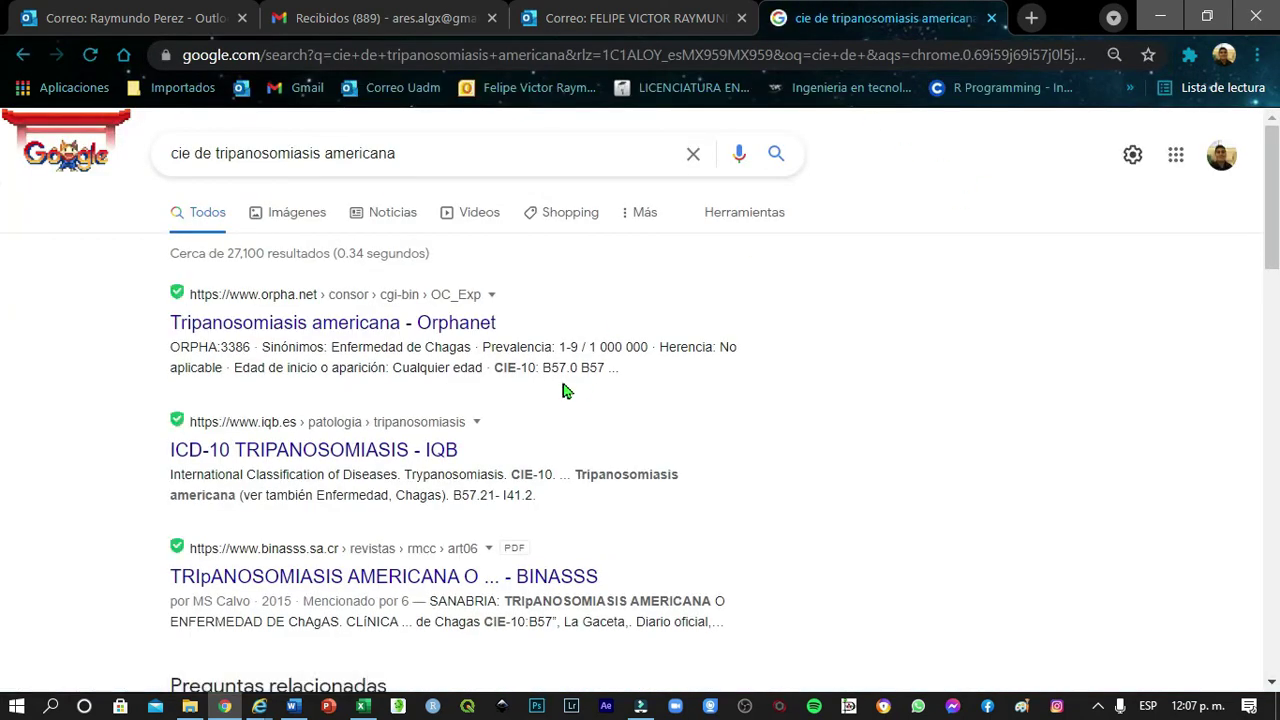
# Switch back to the DEFUNCIONES 1998-2018 cube in Internet Explorer and choose only B57 ENFERMEDAD DE CHAGAS in the Causa CIE filter
pyautogui.moveTo(259, 706)
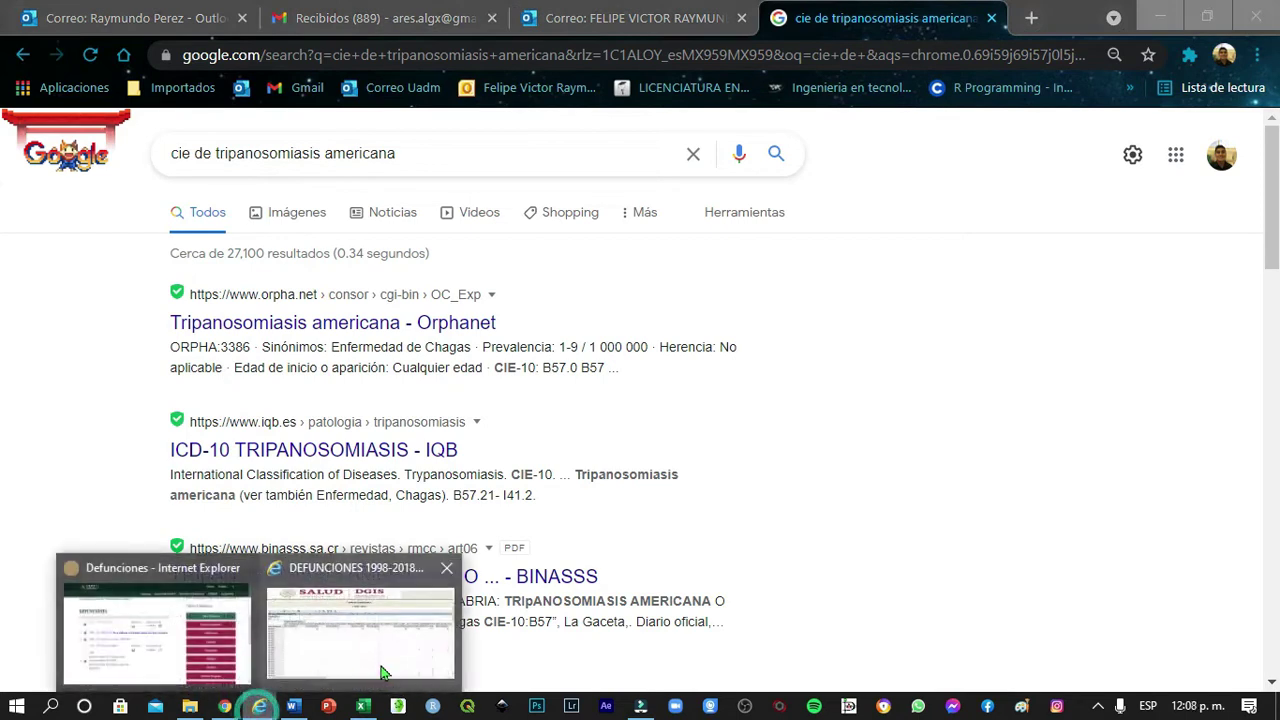
pyautogui.click(380, 663)
pyautogui.click(77, 268)
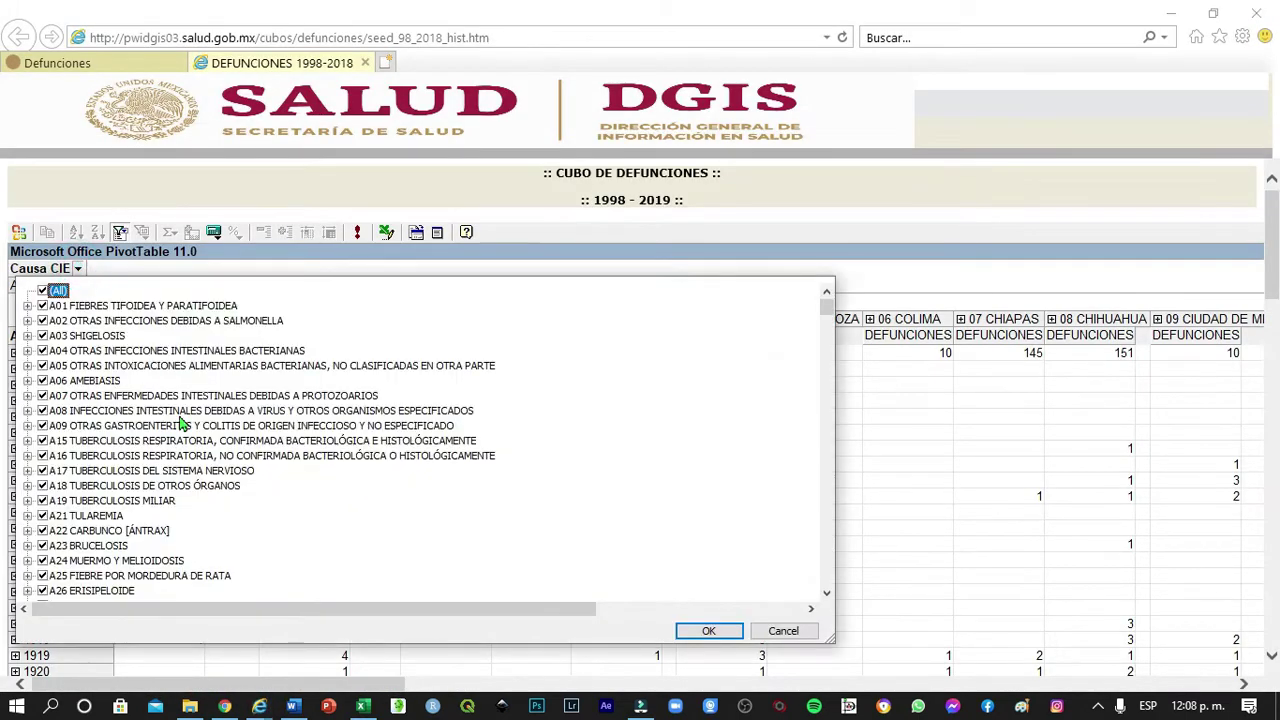
pyautogui.click(42, 290)
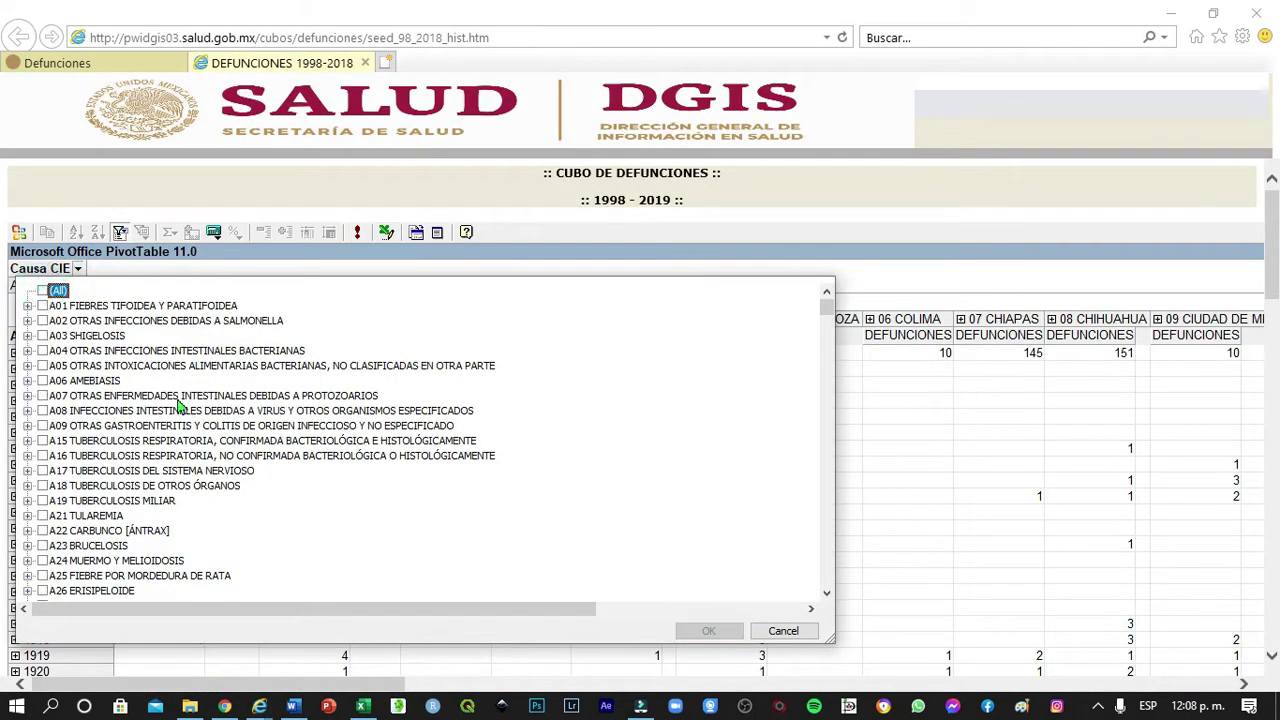
pyautogui.scroll(-20, 162, 408)
pyautogui.scroll(-3, 162, 408)
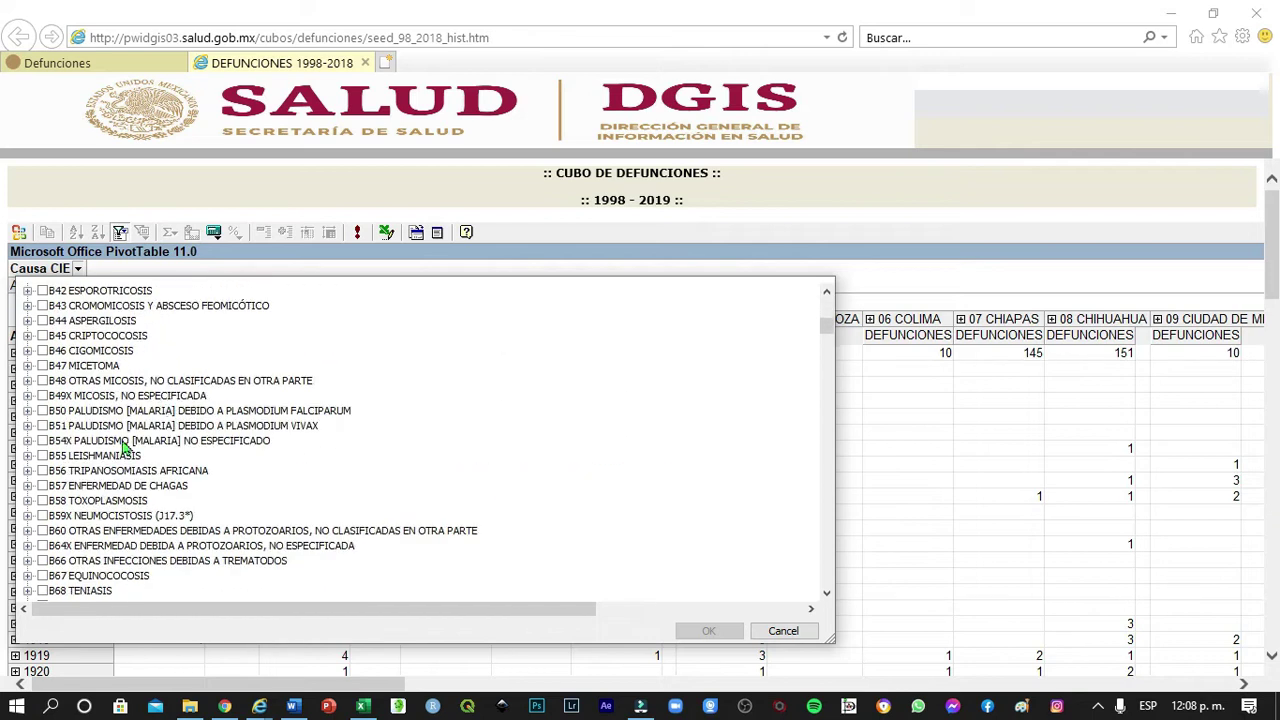
pyautogui.click(39, 486)
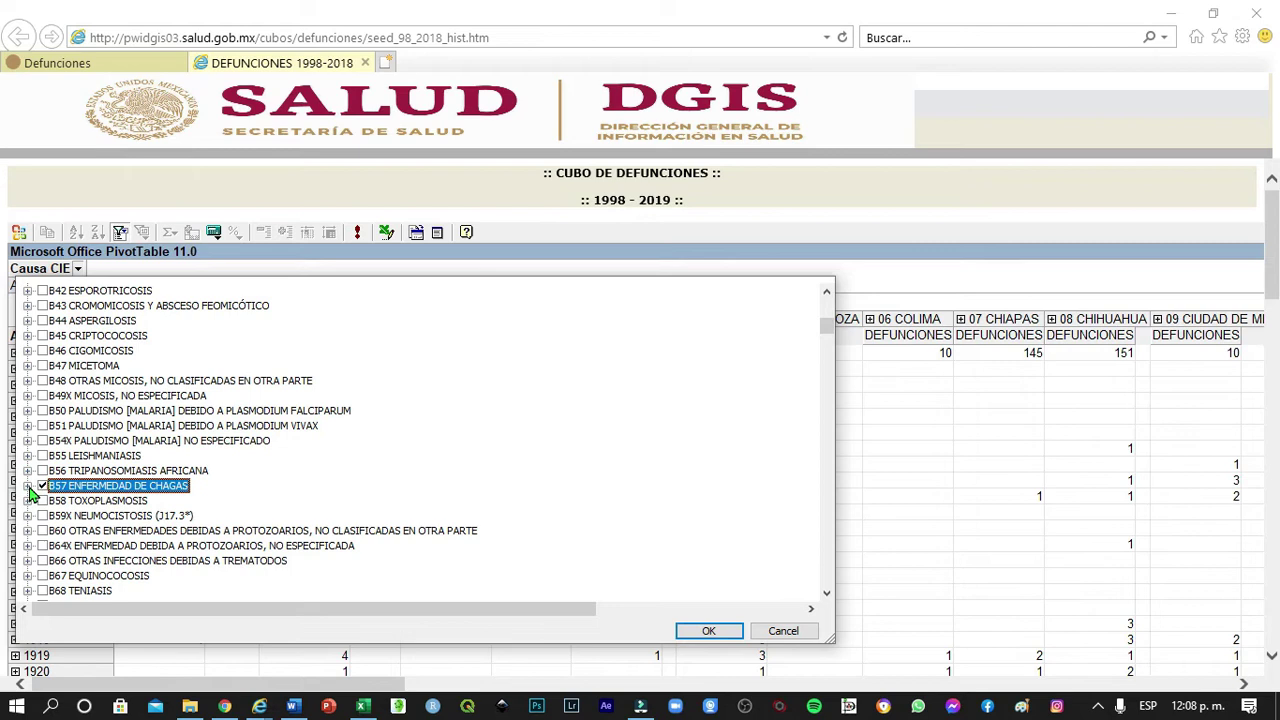
# Narrow the Chagas selection to only B570 ENFERMEDAD DE CHAGAS AGUDA QUE AFECTA AL CORAZÓN and apply the filter
pyautogui.click(28, 486)
pyautogui.scroll(-2, 245, 480)
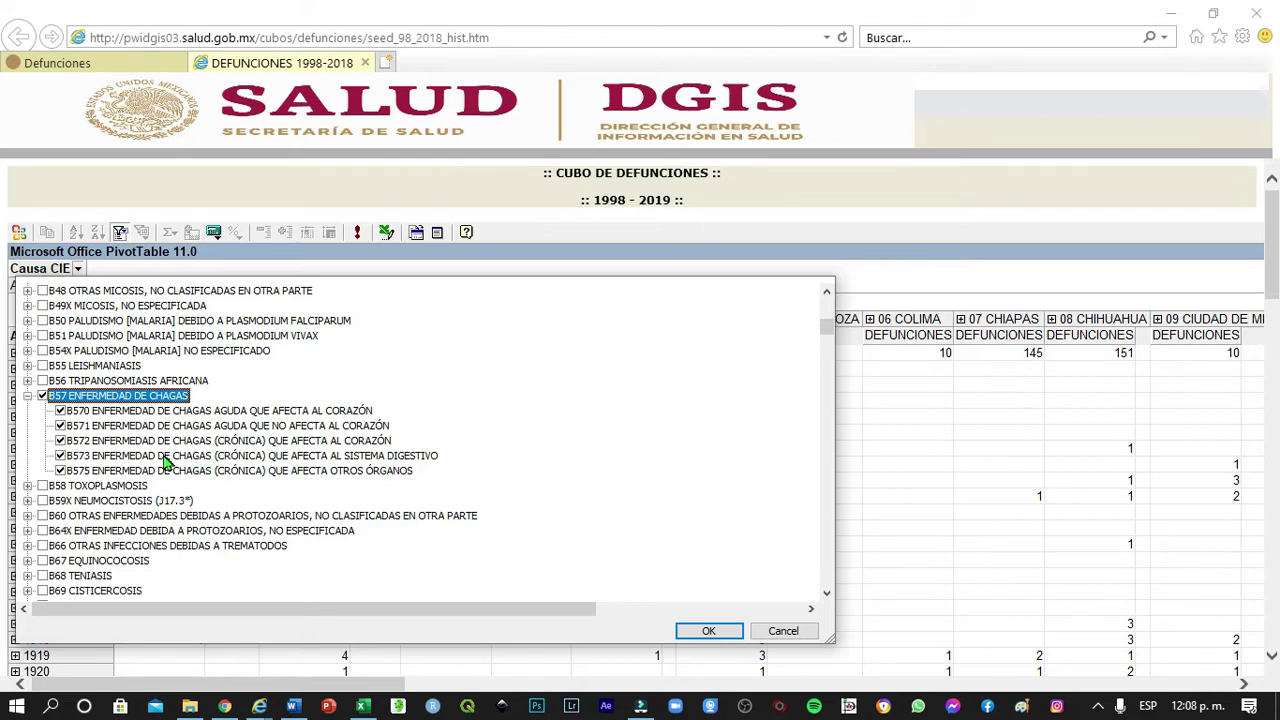
pyautogui.click(61, 470)
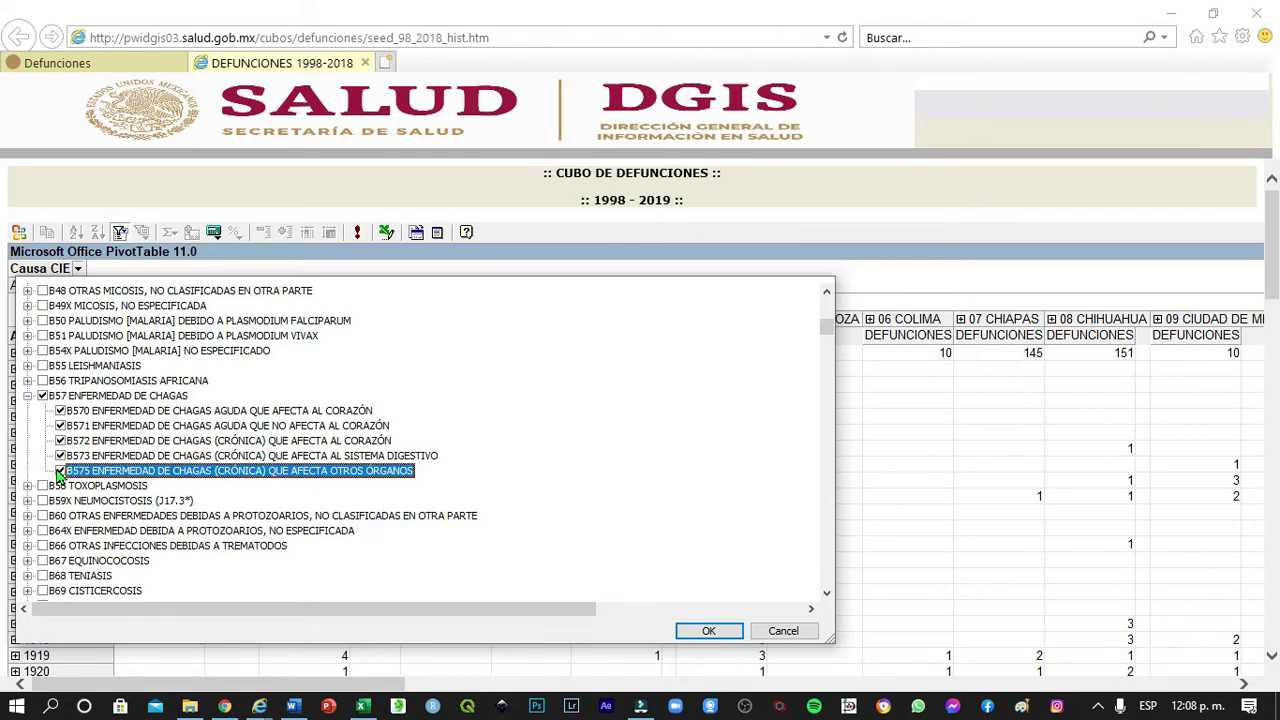
pyautogui.click(61, 455)
pyautogui.click(61, 440)
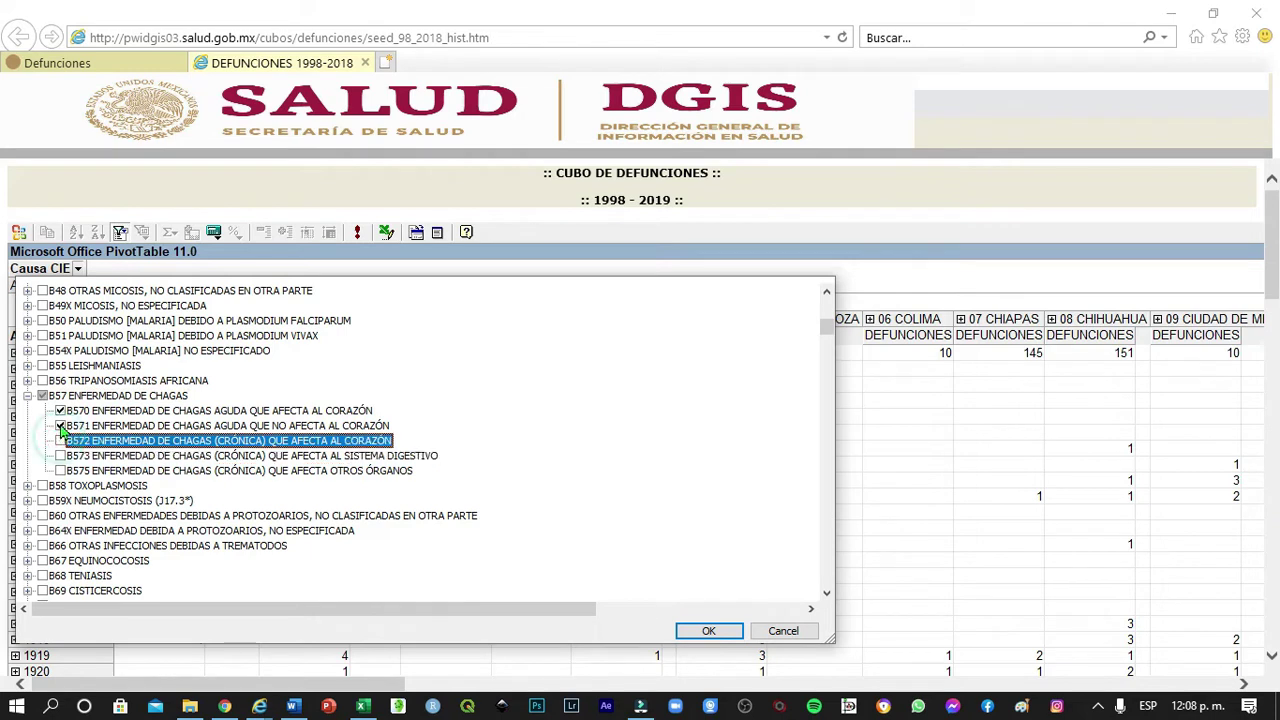
pyautogui.click(61, 425)
pyautogui.click(709, 631)
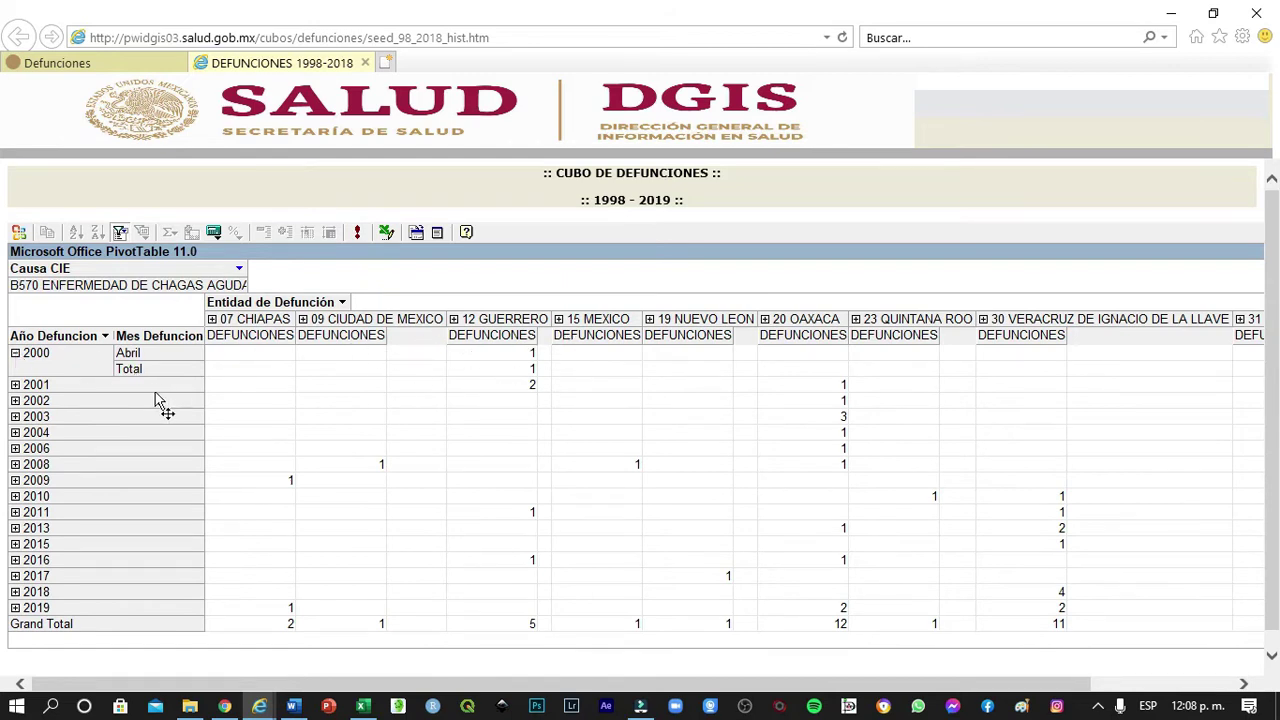
# Collapse year 2000 and copy the Año Defuncion column into Excel, on sheet Hoja10 starting at cell A4
pyautogui.click(15, 353)
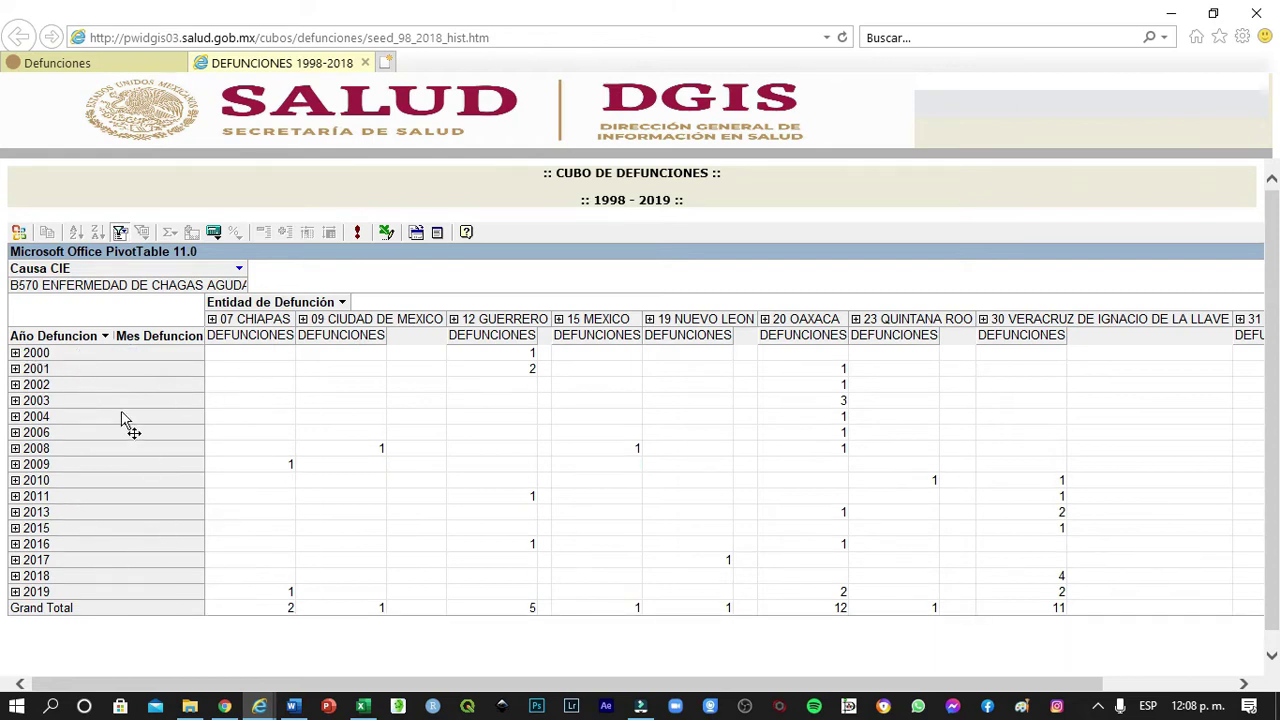
pyautogui.click(70, 341)
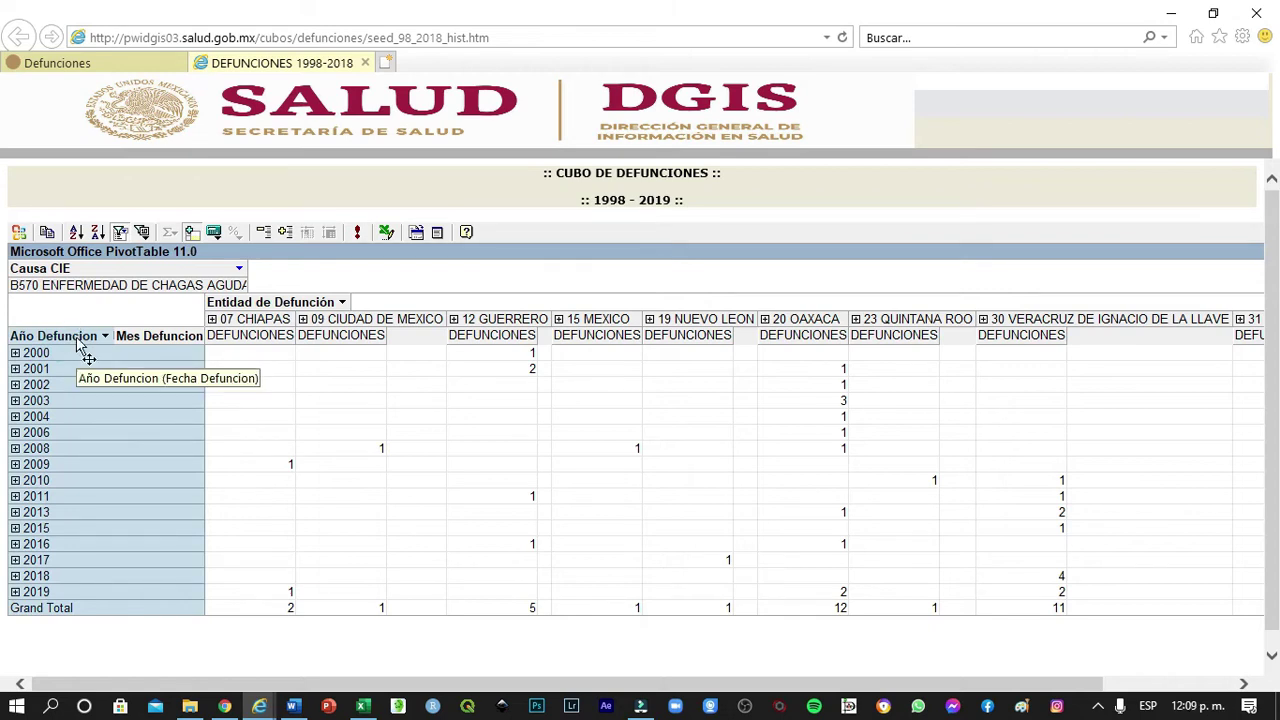
pyautogui.click(363, 706)
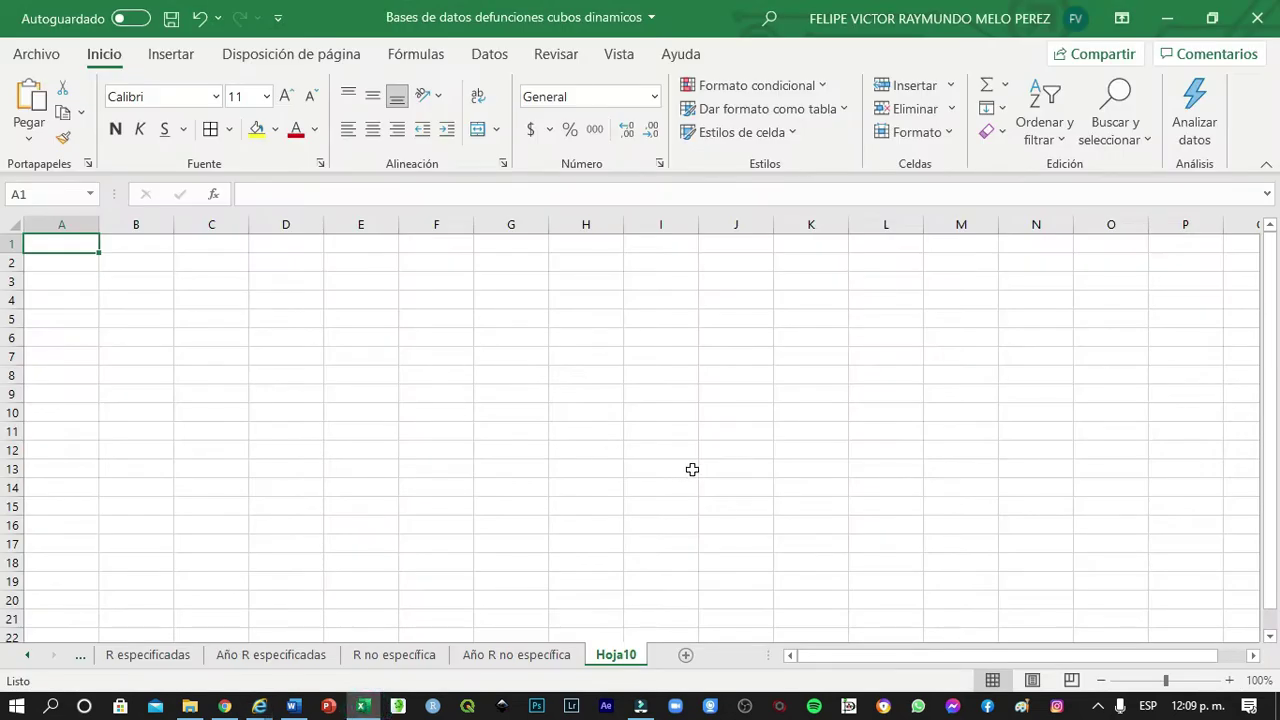
pyautogui.click(512, 655)
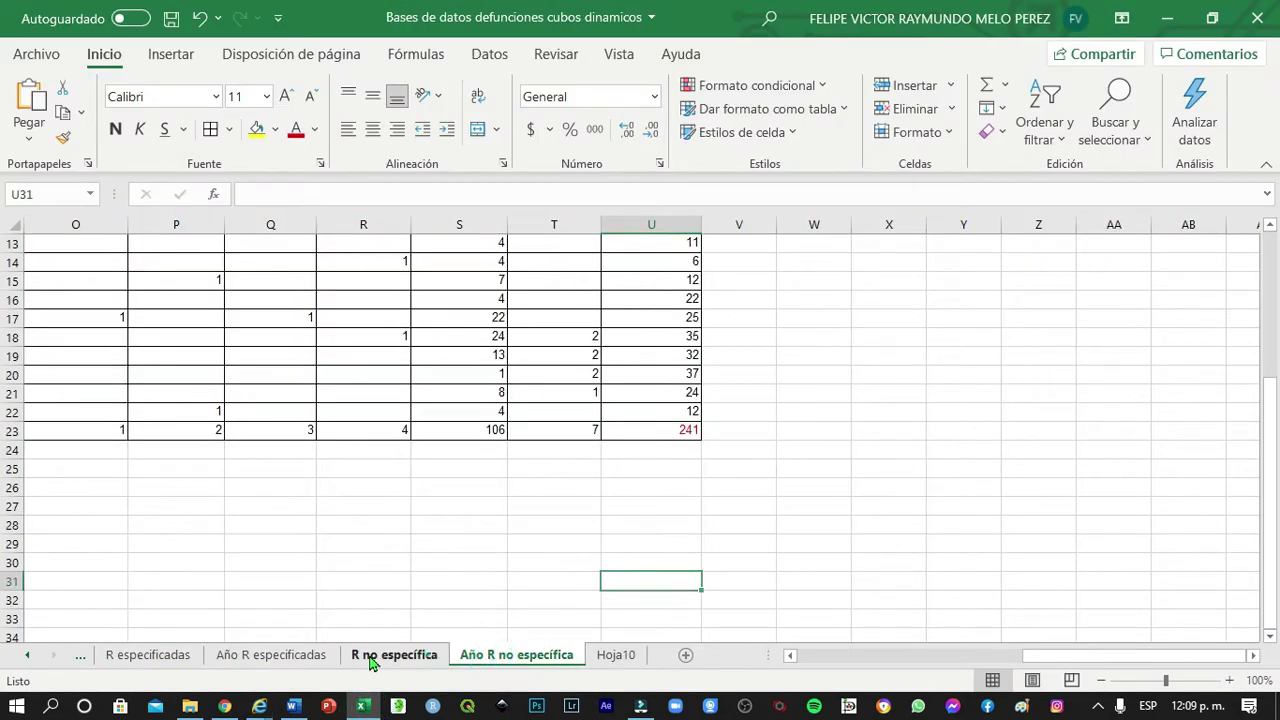
pyautogui.click(305, 655)
pyautogui.click(616, 655)
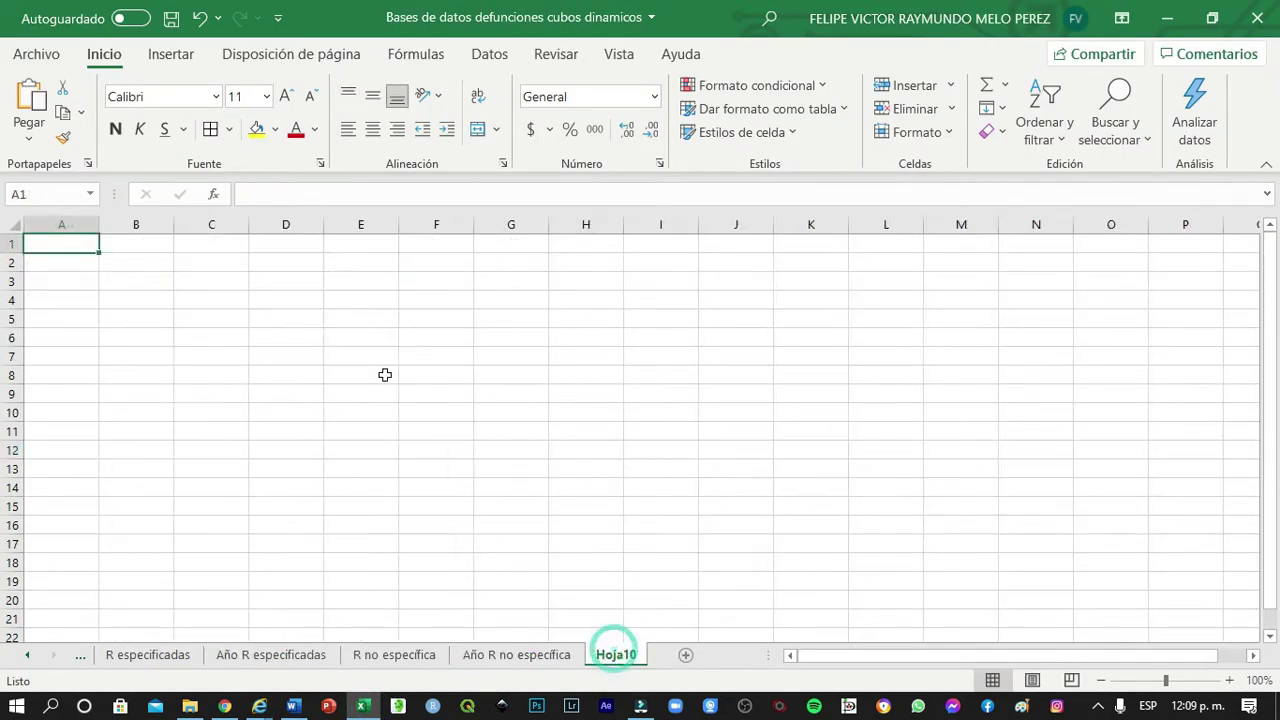
pyautogui.click(68, 300)
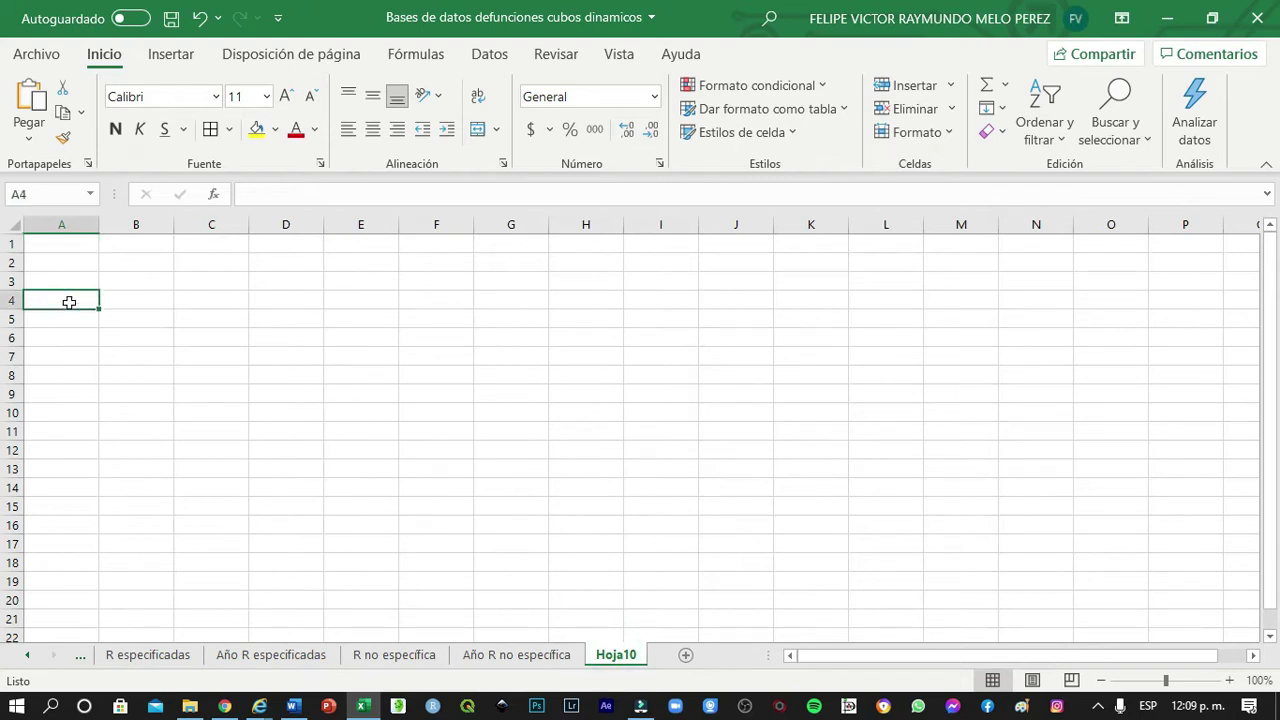
pyautogui.hotkey('ctrl', 'v')
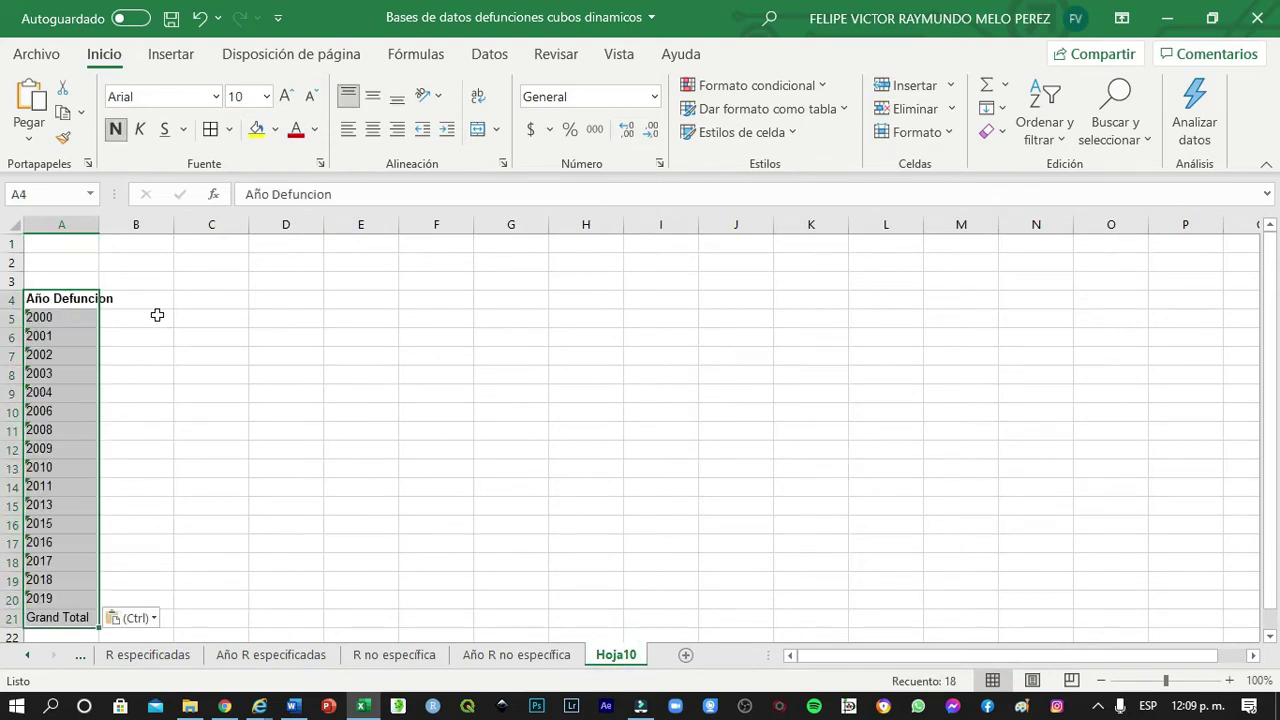
# Convert the text-stored years in A5:A20 to numbers
pyautogui.click(205, 337)
pyautogui.moveTo(77, 320); pyautogui.dragTo(46, 597)
pyautogui.click(116, 320)
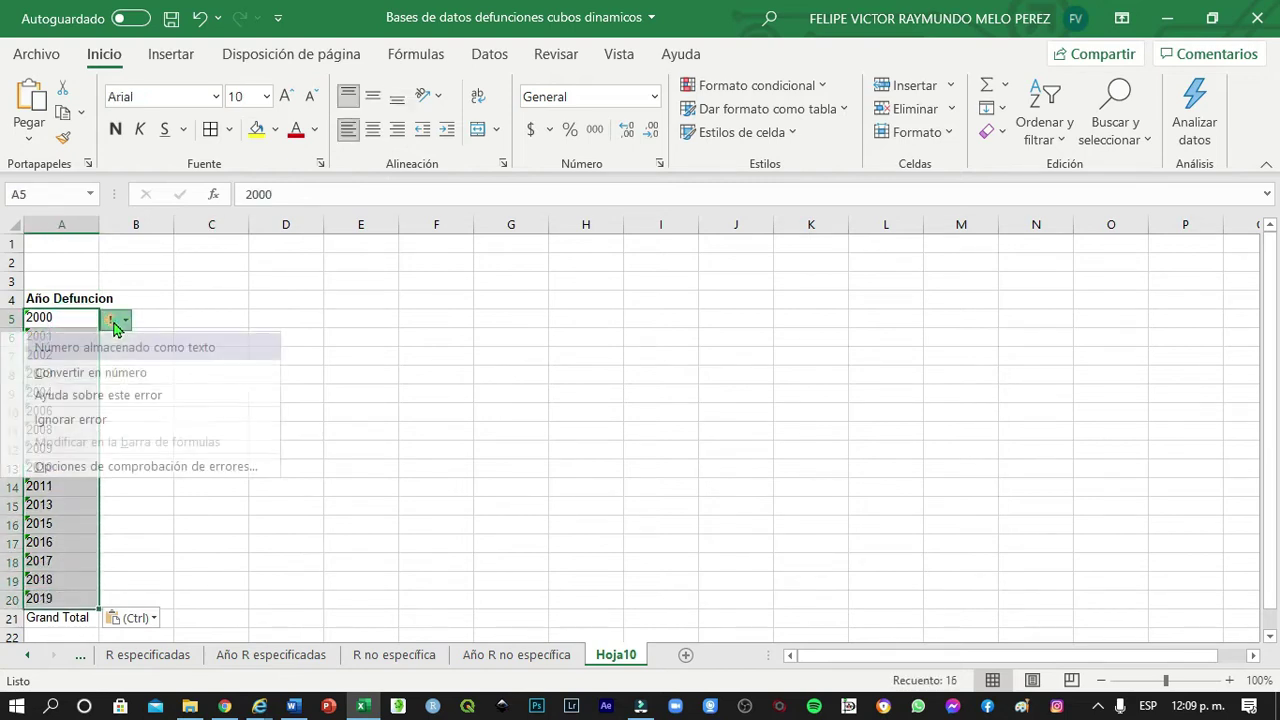
pyautogui.click(130, 372)
pyautogui.click(352, 391)
# Copy the 07 CHIAPAS column from the cube in Internet Explorer into Excel's Hoja10 sheet, starting at cell B2
pyautogui.hotkey('alt', 'Tab')
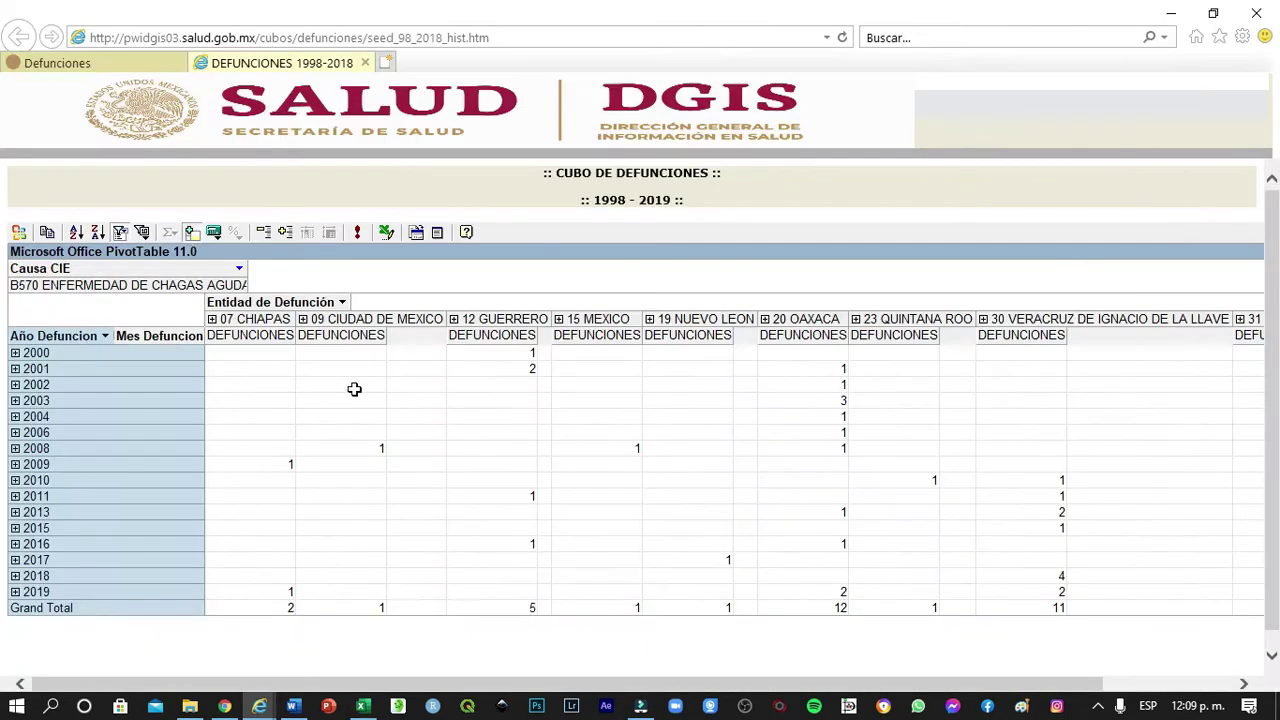
pyautogui.click(258, 325)
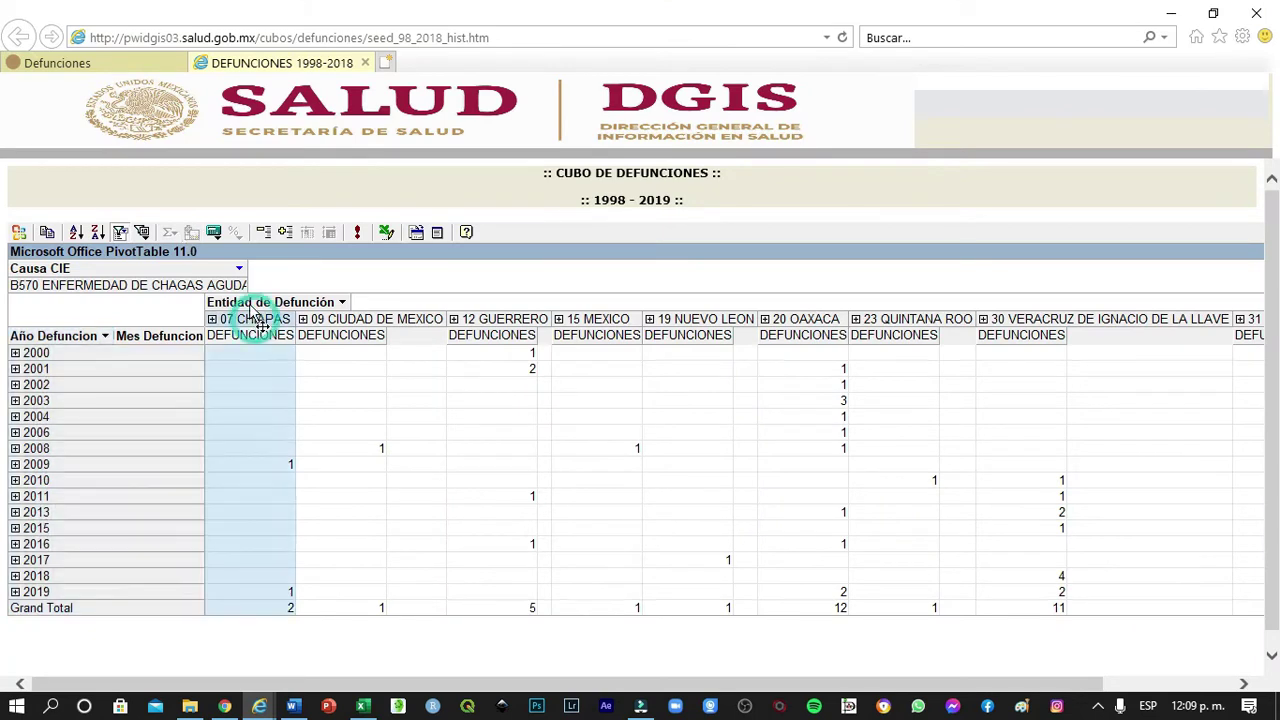
pyautogui.click(251, 301)
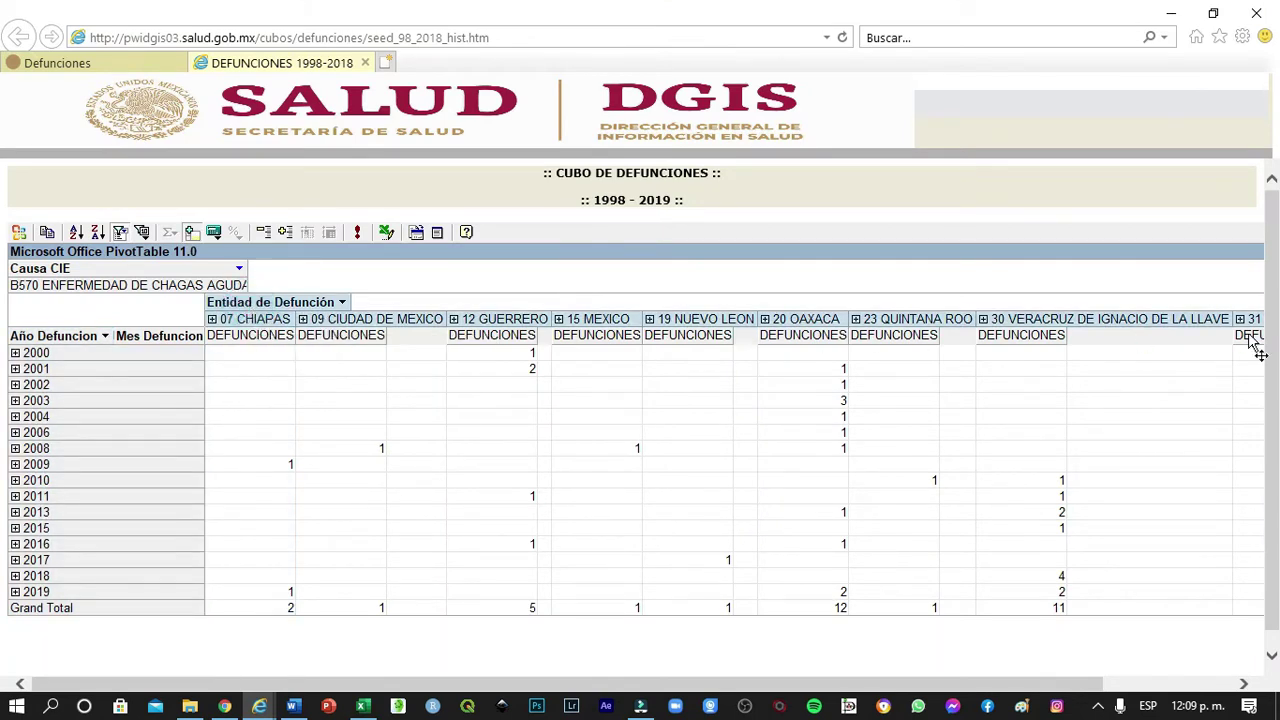
pyautogui.click(257, 323)
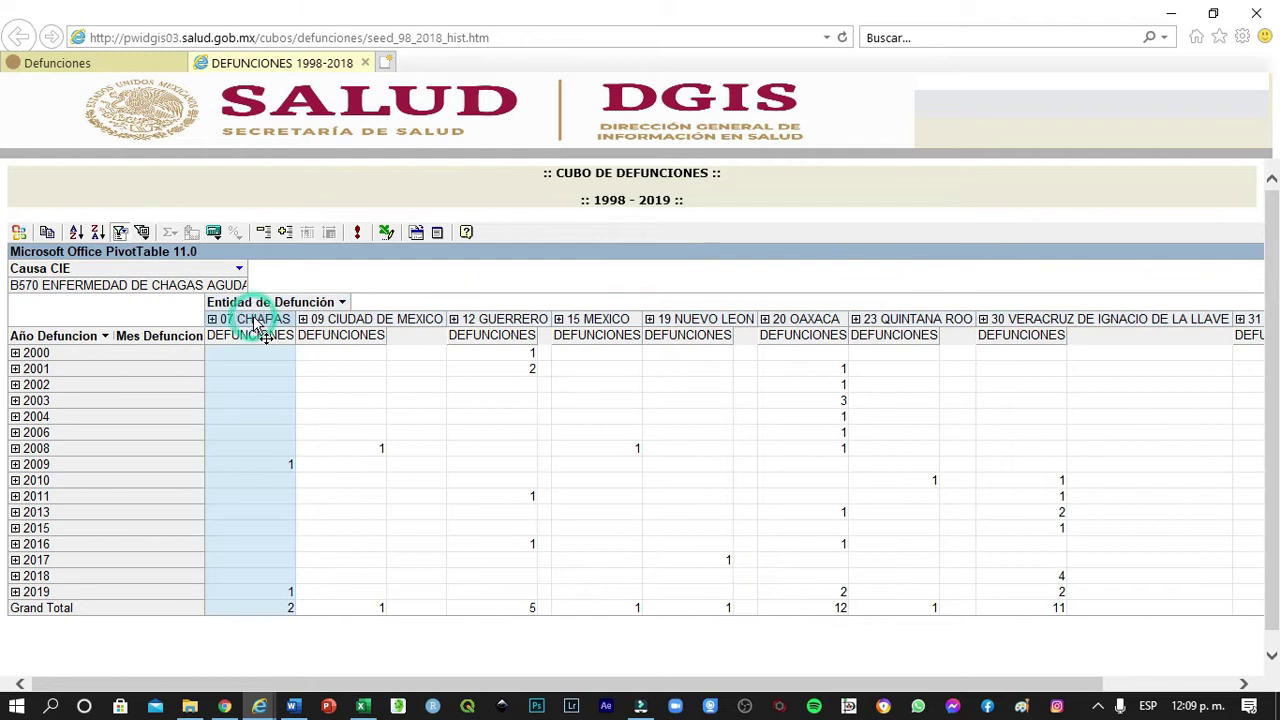
pyautogui.click(255, 319)
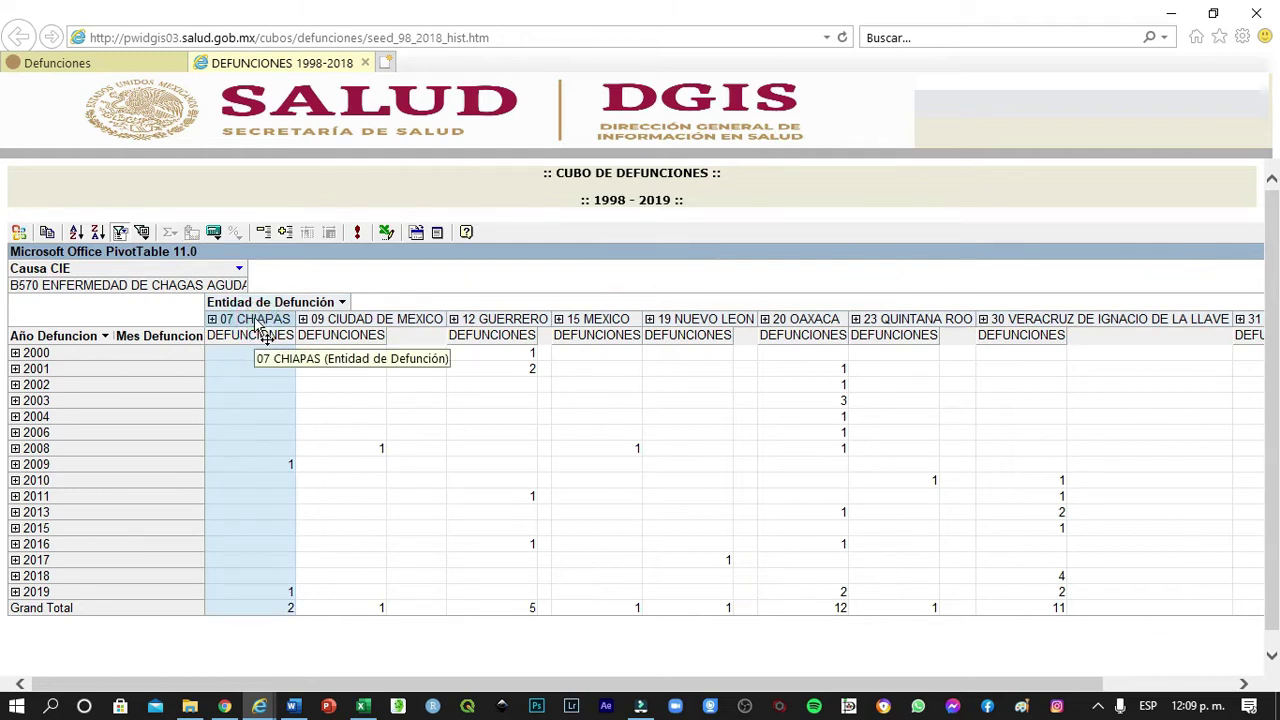
pyautogui.hotkey('alt', 'Tab')
pyautogui.click(148, 262)
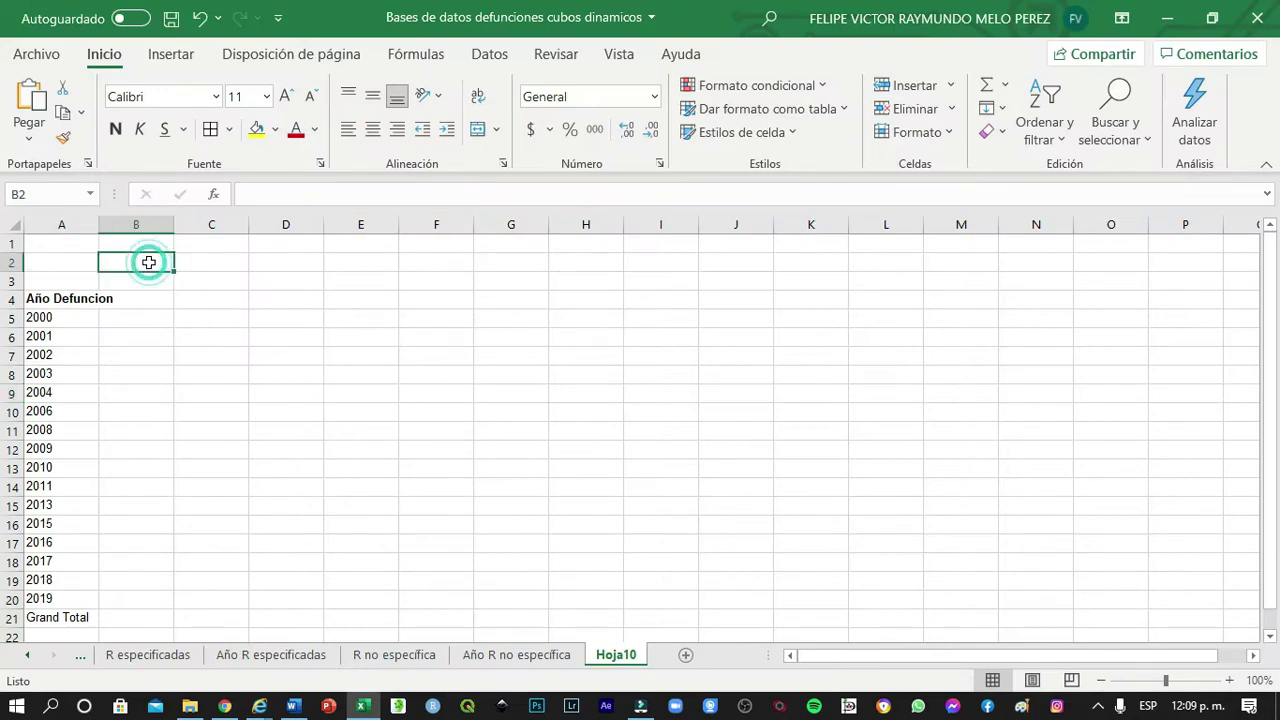
pyautogui.write('07 CHIAPAS DEFUNCIONES        1        1 2')
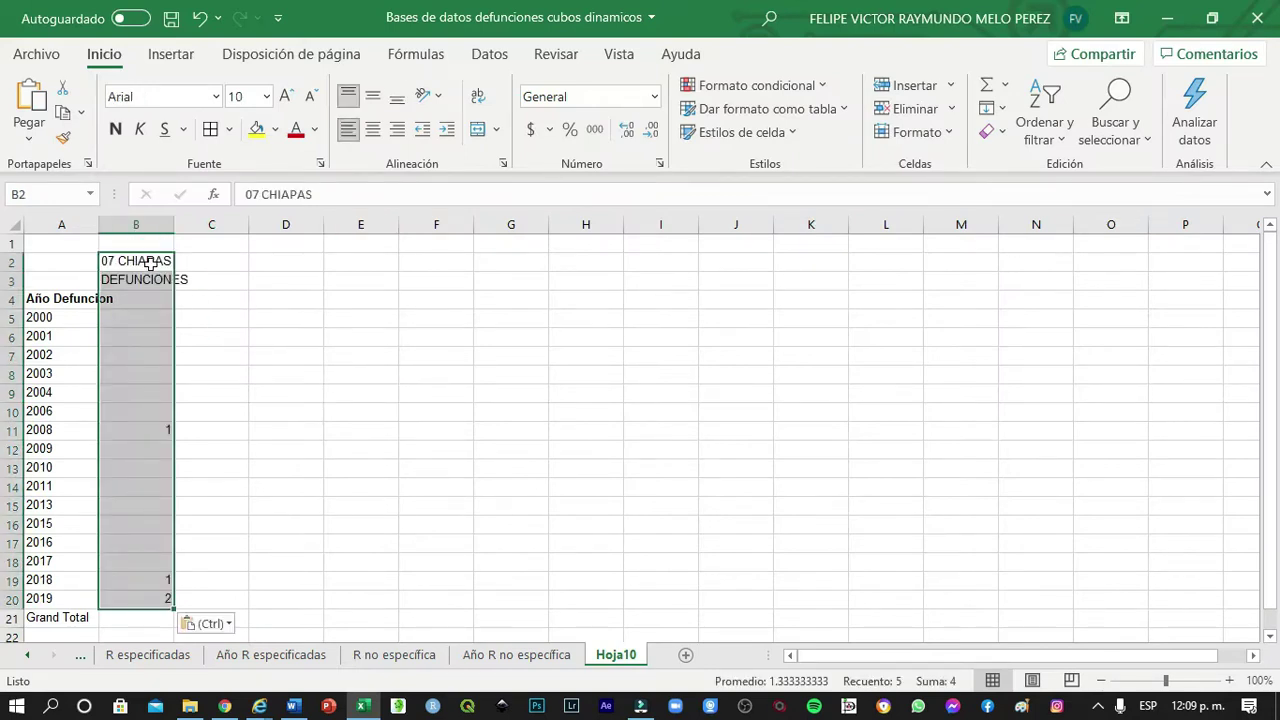
# Undo the paste at B2, paste the 07 CHIAPAS column starting at B3 instead, and widen columns A and B to fit their headings
pyautogui.hotkey('ctrl', 'z')
pyautogui.click(154, 281)
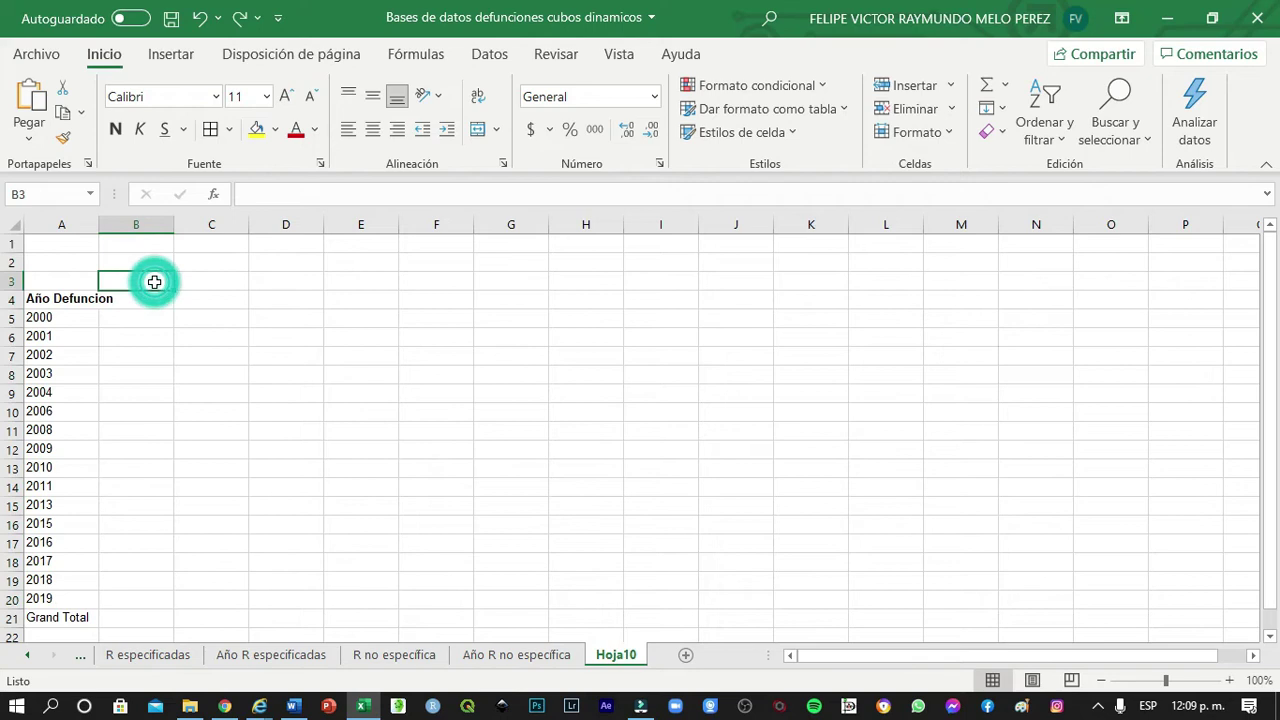
pyautogui.write('07 CHIAPAS DEFUNCIONES        1        1 2')
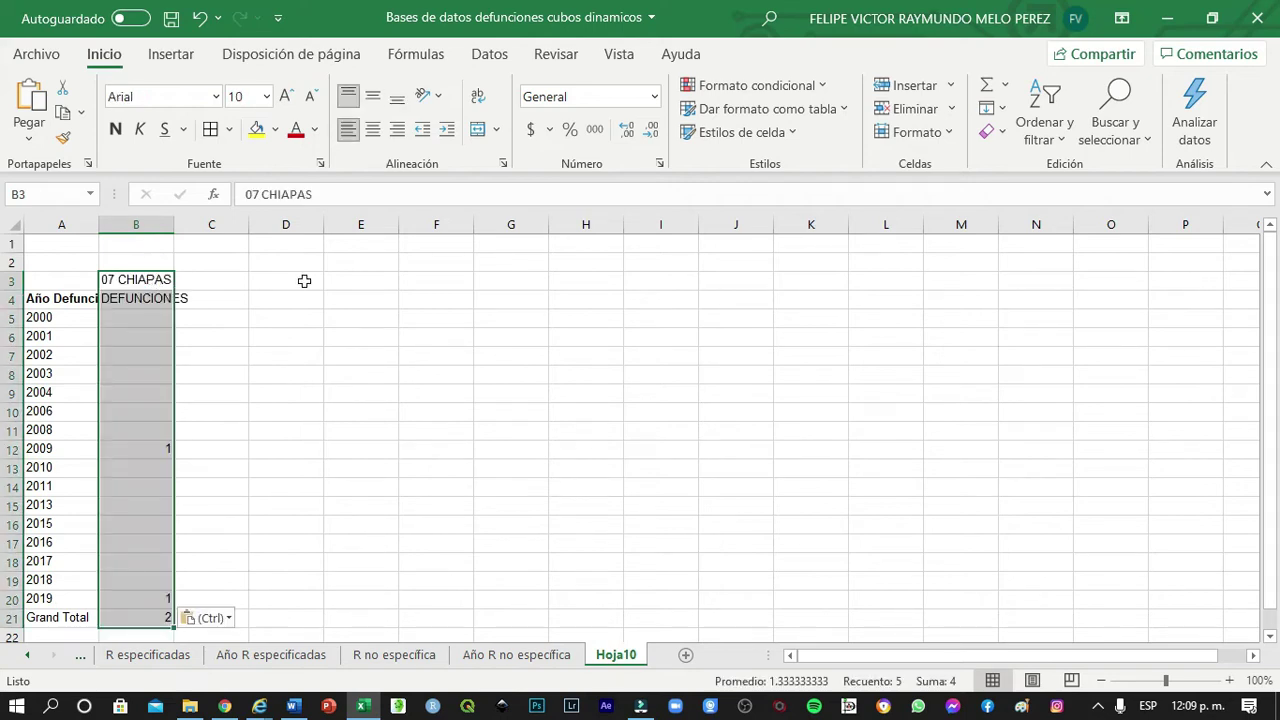
pyautogui.moveTo(180, 224); pyautogui.dragTo(210, 224)
pyautogui.moveTo(98, 224); pyautogui.dragTo(120, 223)
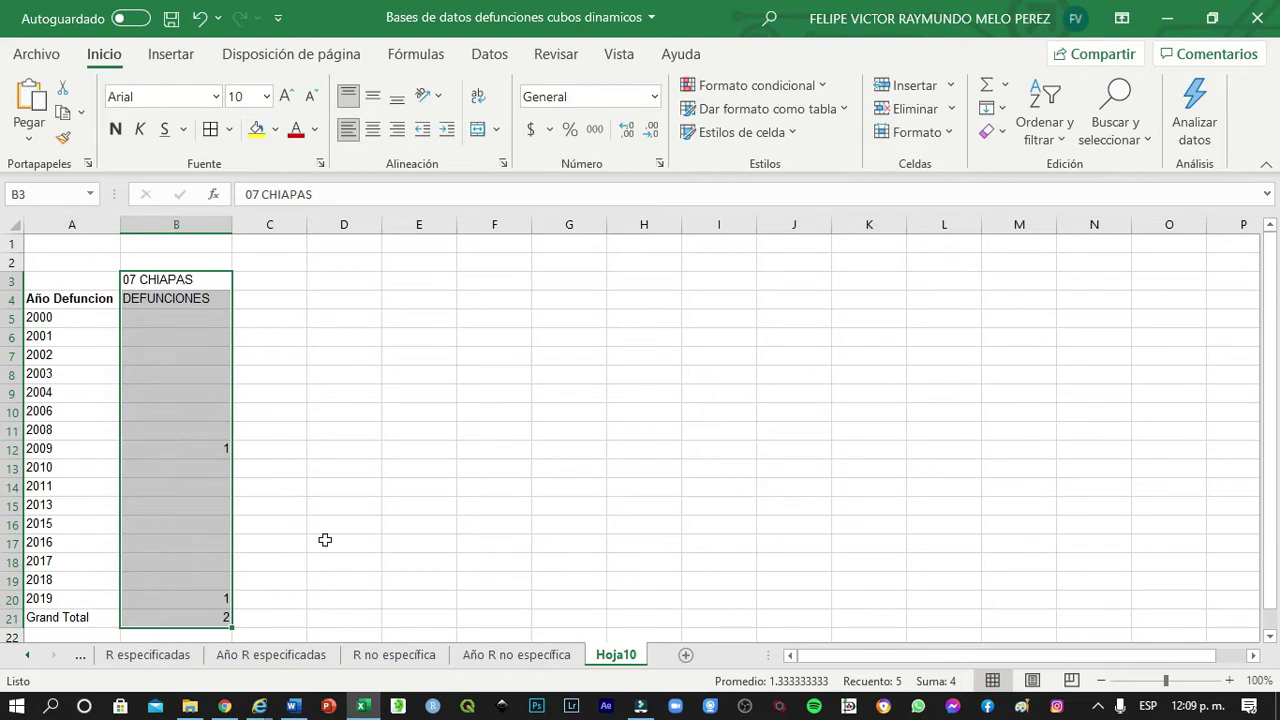
# Copy the 09 CIUDAD DE MEXICO column from the Internet Explorer cube into Excel starting at C3, and widen column C to fit
pyautogui.hotkey('alt', 'Tab')
pyautogui.click(340, 319)
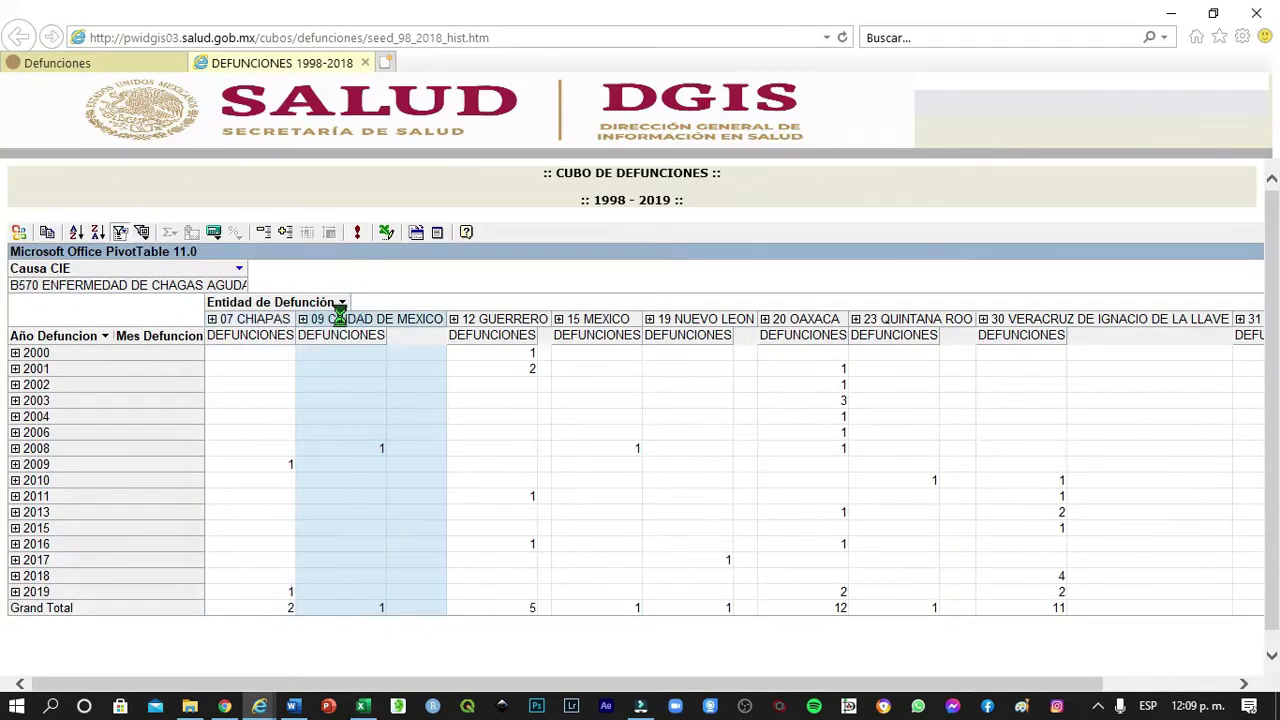
pyautogui.hotkey('ctrl', 'c')
pyautogui.hotkey('alt', 'Tab')
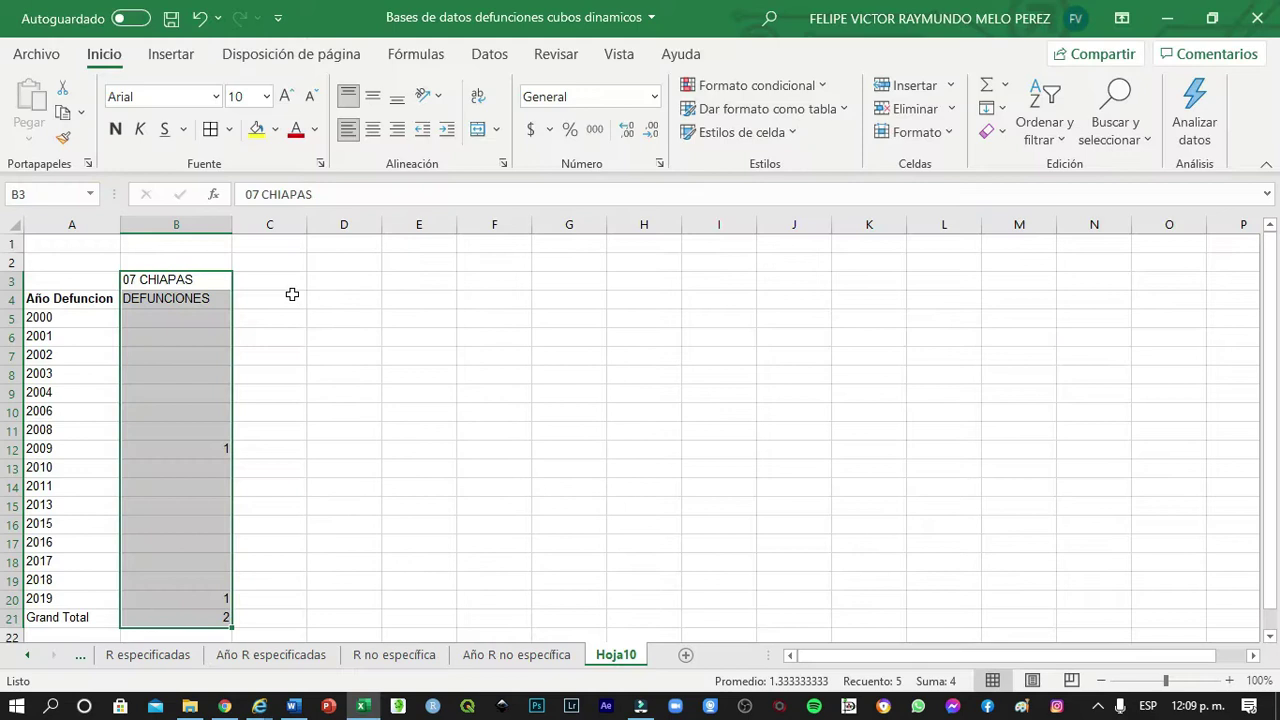
pyautogui.click(268, 280)
pyautogui.hotkey('ctrl', 'v')
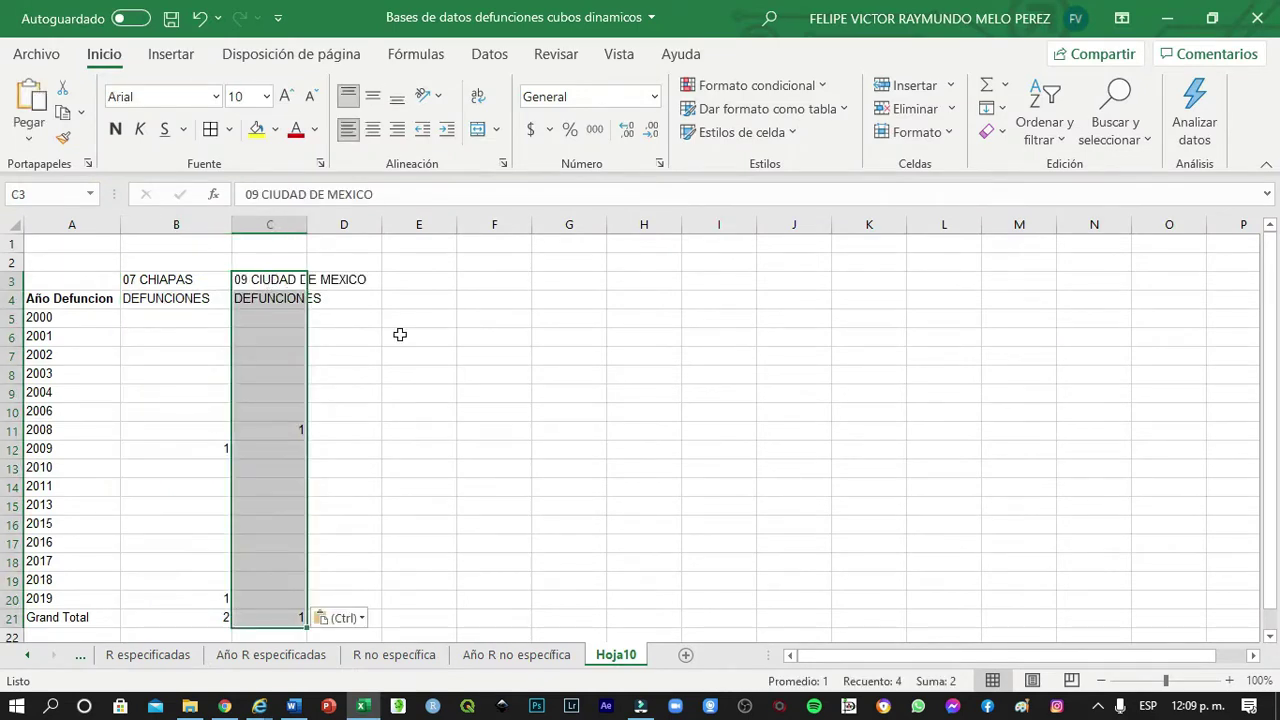
pyautogui.moveTo(309, 233); pyautogui.dragTo(372, 238)
# Copy the 12 GUERRERO column from the Internet Explorer cube into Excel starting at D3, and widen column D to fit
pyautogui.hotkey('alt', 'Tab')
pyautogui.click(495, 318)
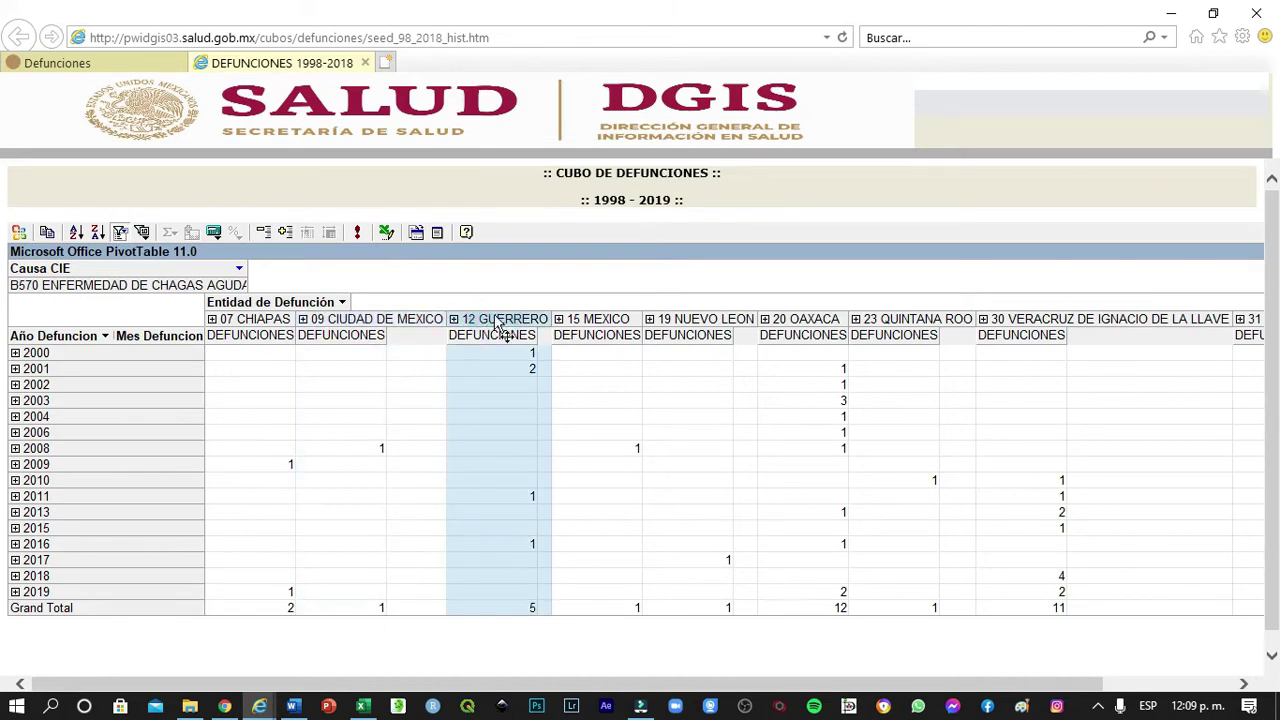
pyautogui.hotkey('alt', 'Tab')
pyautogui.click(414, 280)
pyautogui.hotkey('ctrl', 'v')
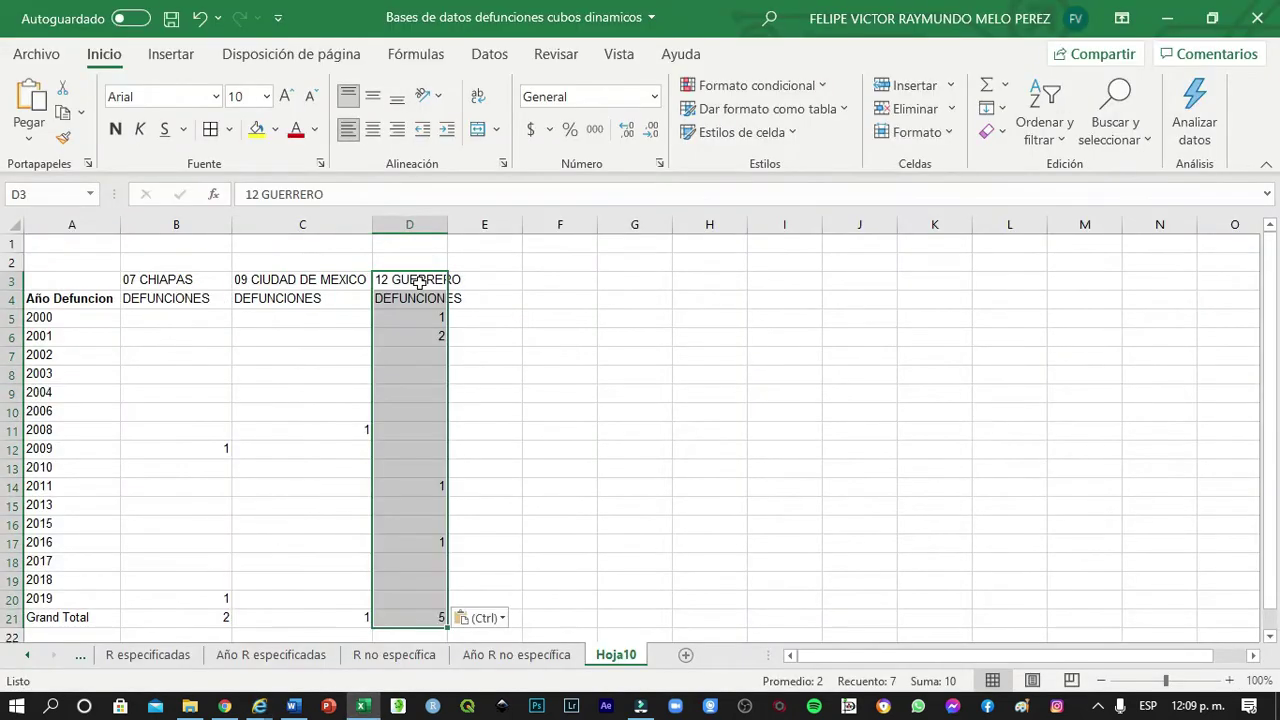
pyautogui.moveTo(445, 227); pyautogui.dragTo(590, 227)
# Copy the 15 MEXICO column from the Internet Explorer cube into Excel starting at E3, and widen column E to fit
pyautogui.hotkey('alt', 'Tab')
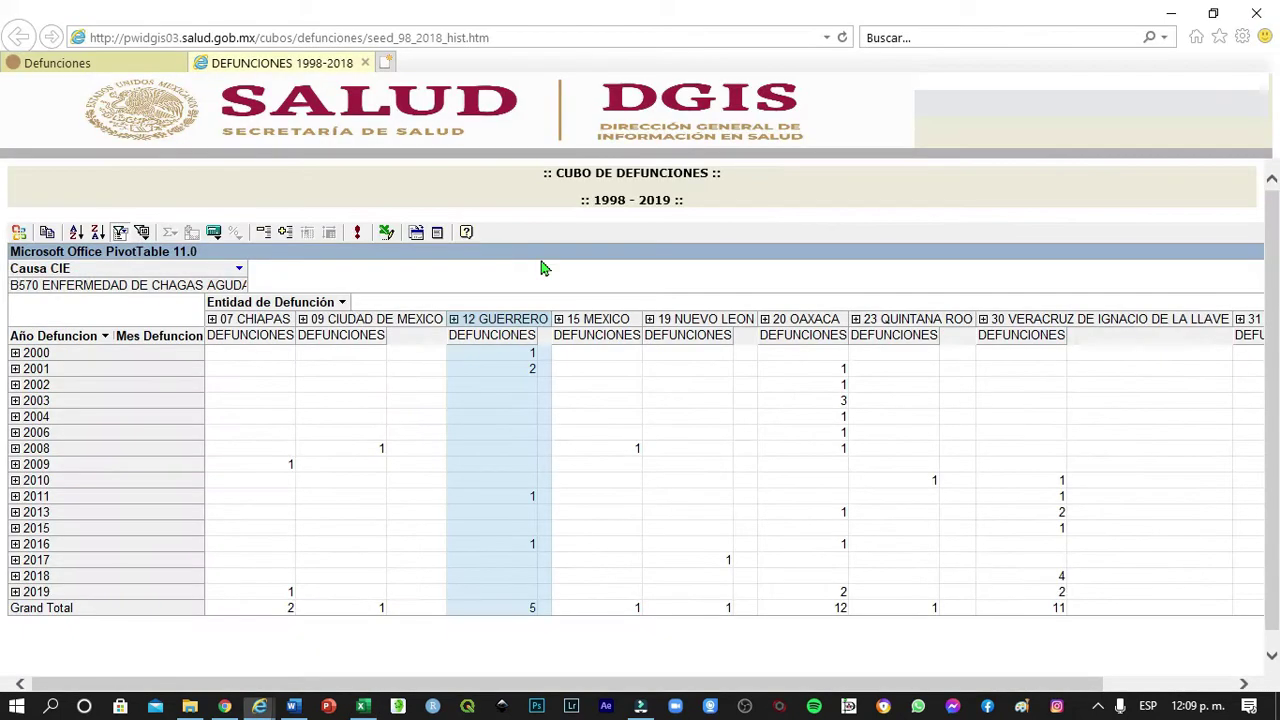
pyautogui.click(595, 318)
pyautogui.click(592, 315)
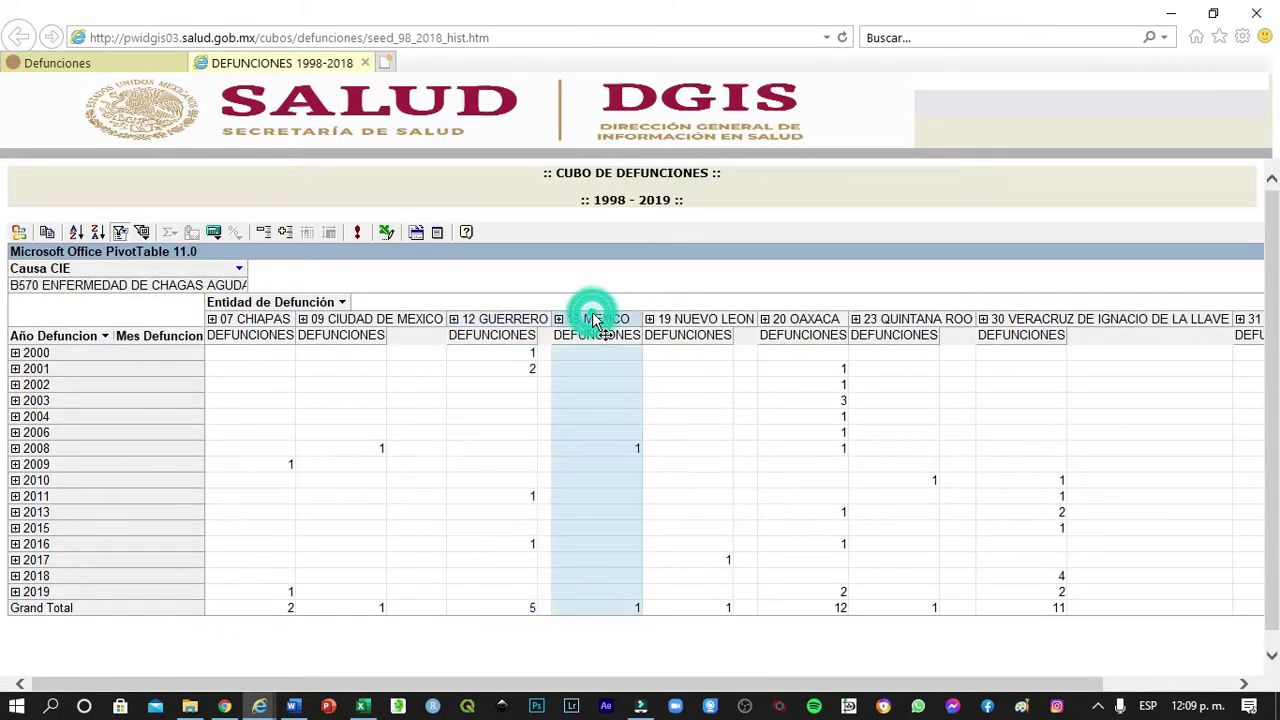
pyautogui.hotkey('alt', 'Tab')
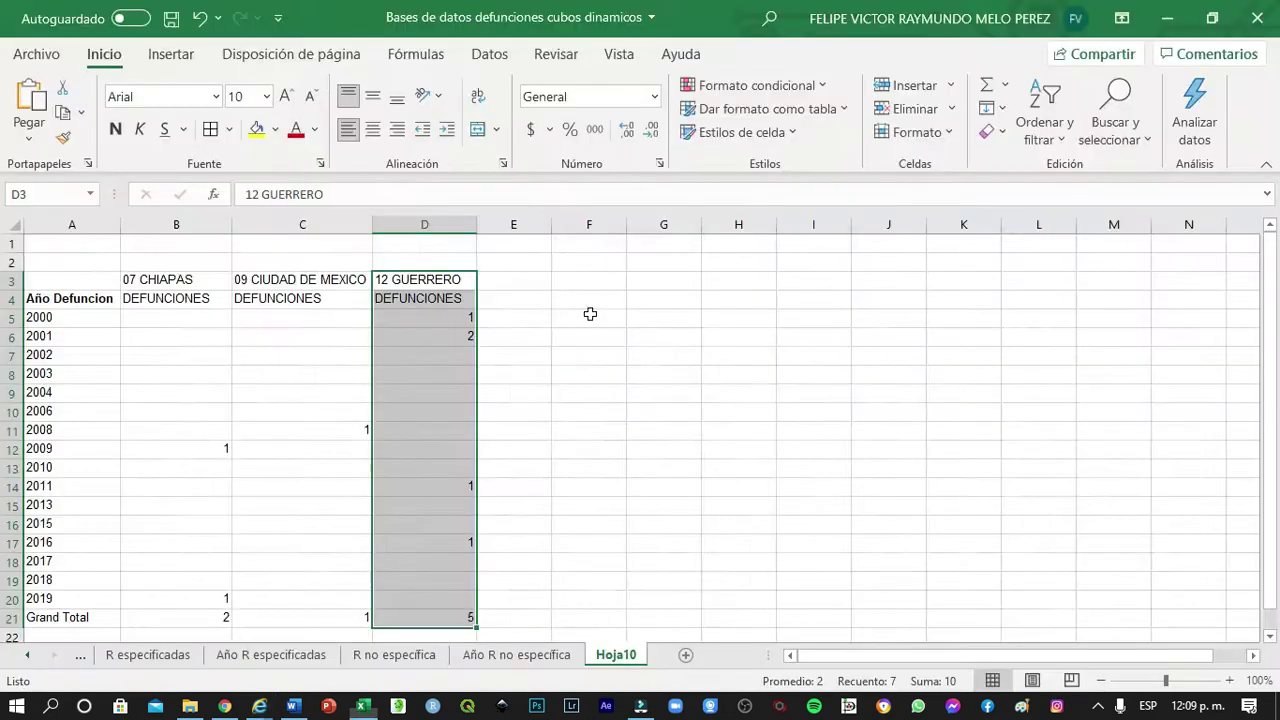
pyautogui.click(507, 281)
pyautogui.hotkey('ctrl', 'v')
pyautogui.moveTo(549, 230); pyautogui.dragTo(570, 233)
pyautogui.click(623, 338)
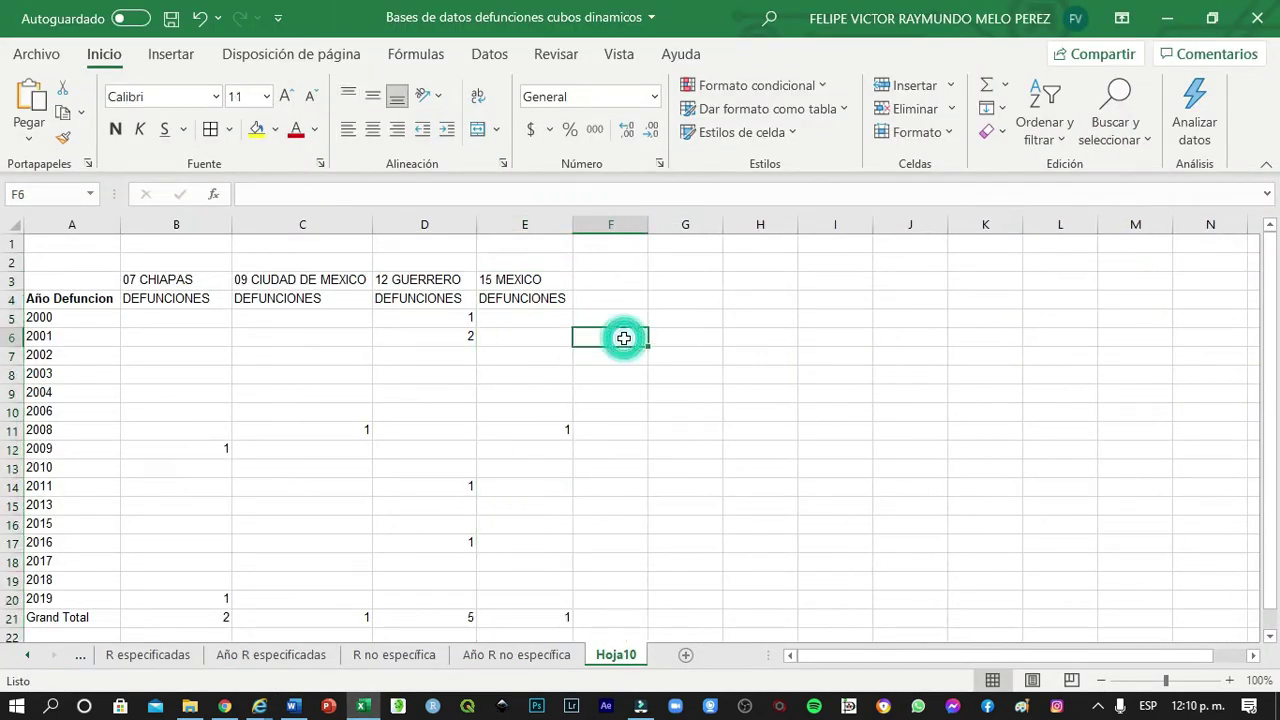
# Clear the contents of the range A2:F21 on sheet Hoja10
pyautogui.hotkey('alt', 'Tab')
pyautogui.hotkey('alt', 'Tab')
pyautogui.moveTo(50, 258); pyautogui.dragTo(629, 613)
pyautogui.press('Delete')
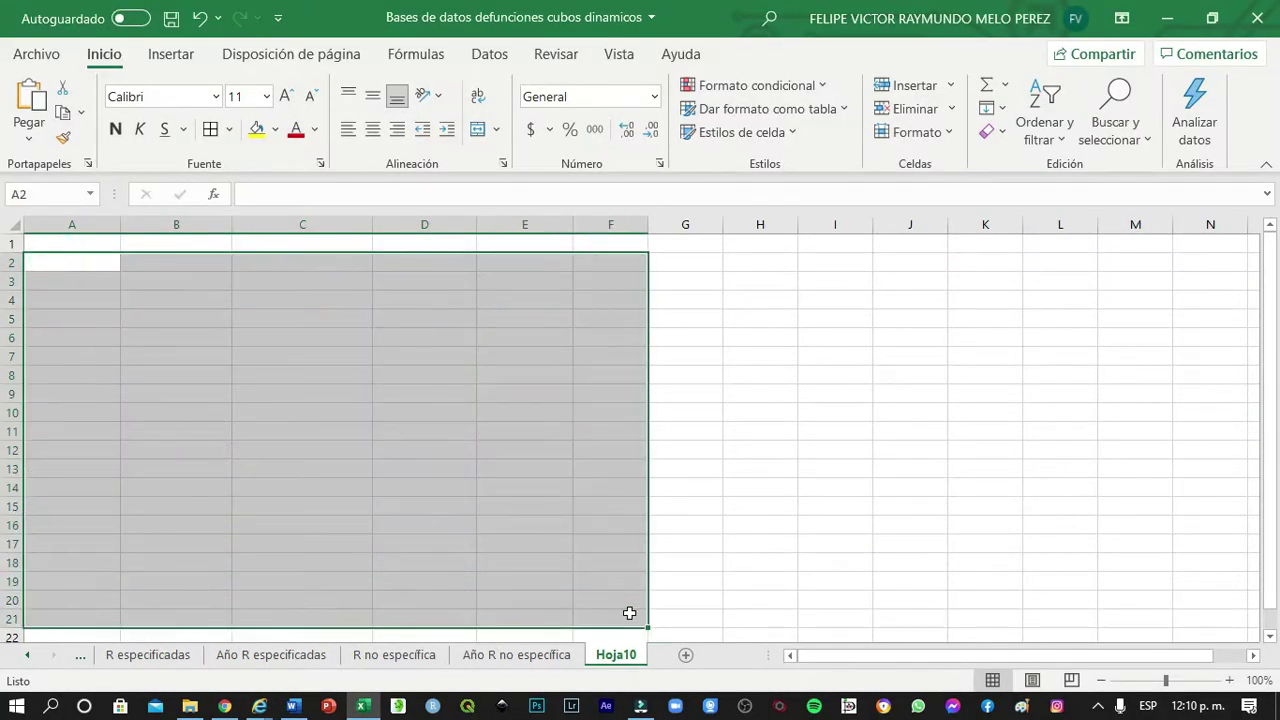
# Switch to the cube in Internet Explorer and expand the years 2000, 2001, 2002, 2003, 2004, 2006 and 2008 into months
pyautogui.hotkey('alt', 'Tab')
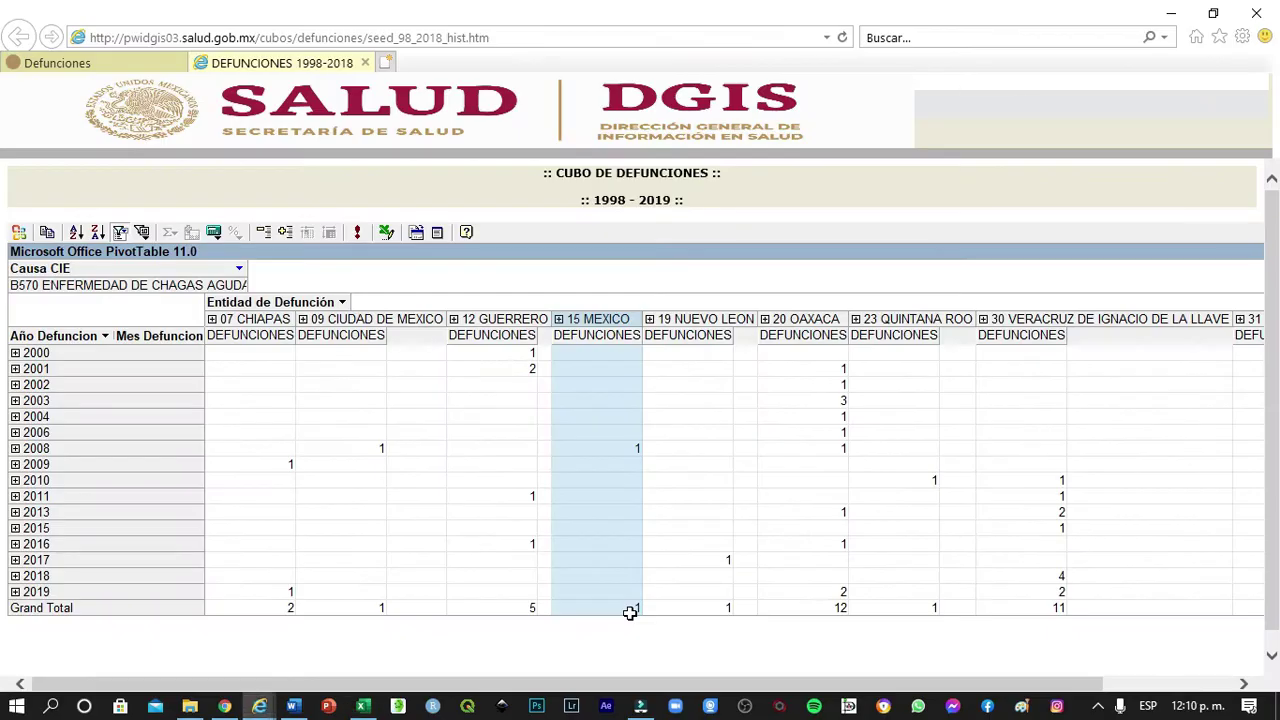
pyautogui.click(15, 354)
pyautogui.click(15, 385)
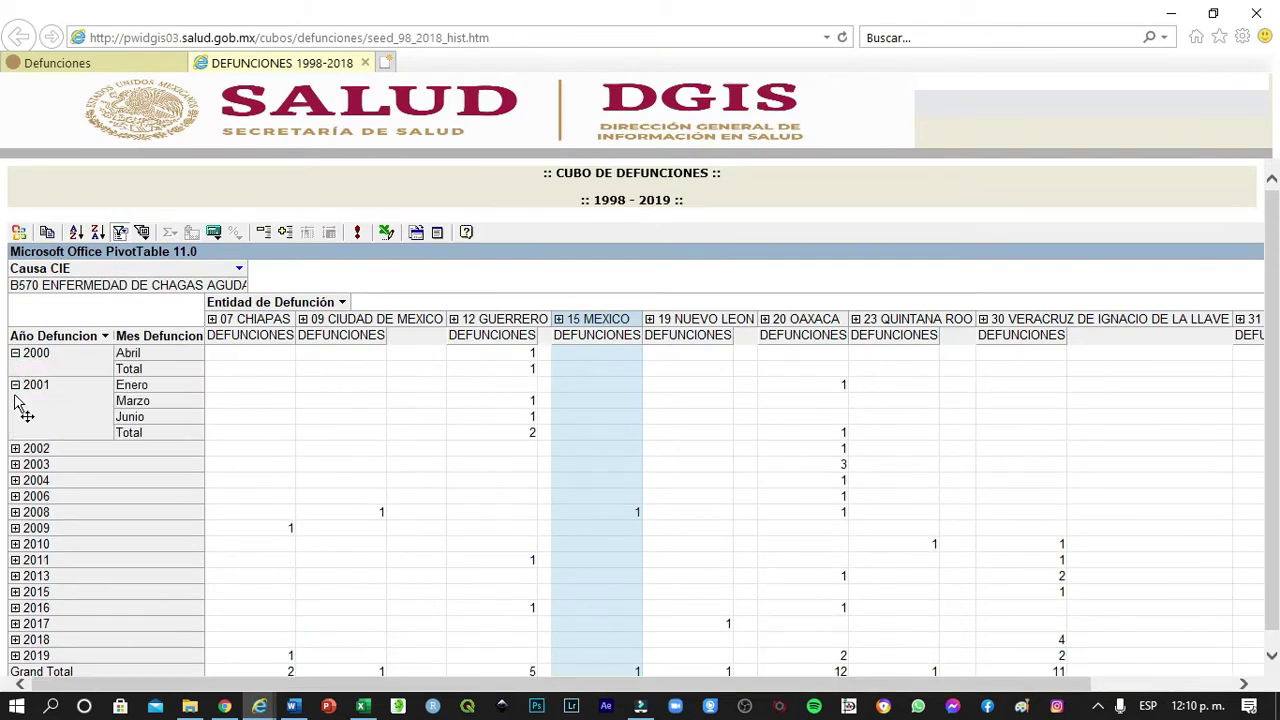
pyautogui.click(15, 449)
pyautogui.click(15, 481)
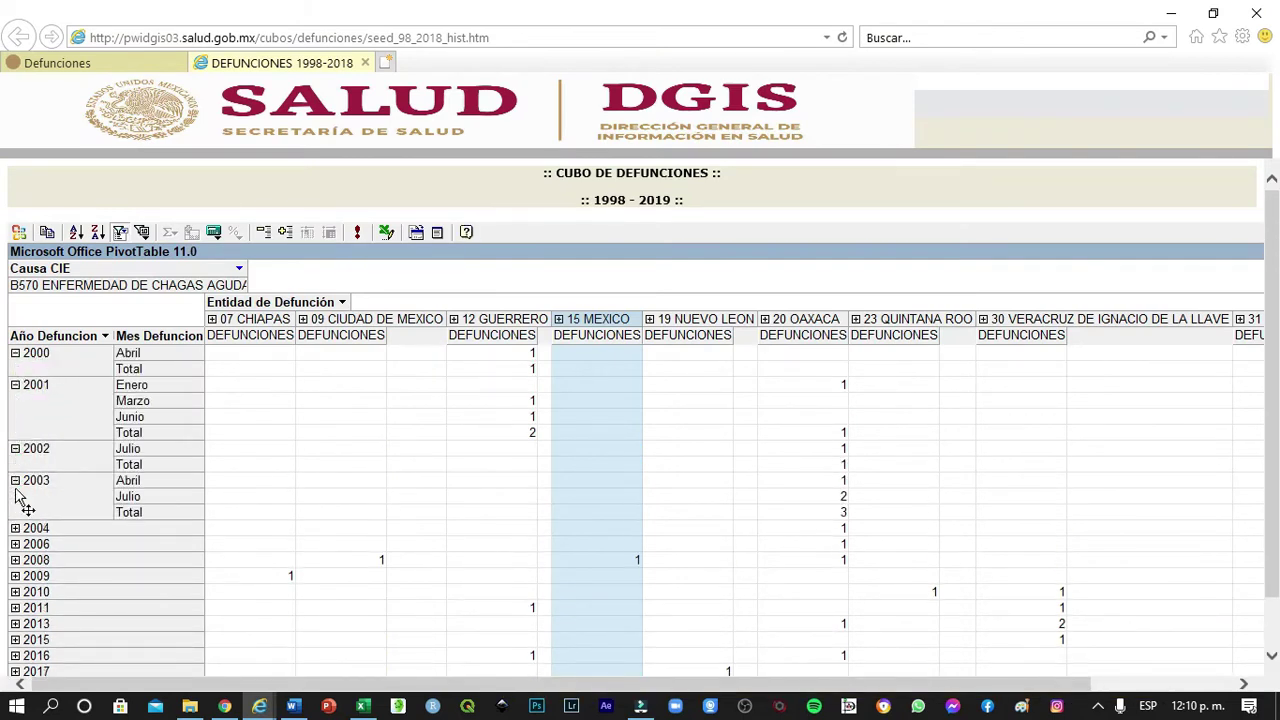
pyautogui.click(15, 528)
pyautogui.click(15, 560)
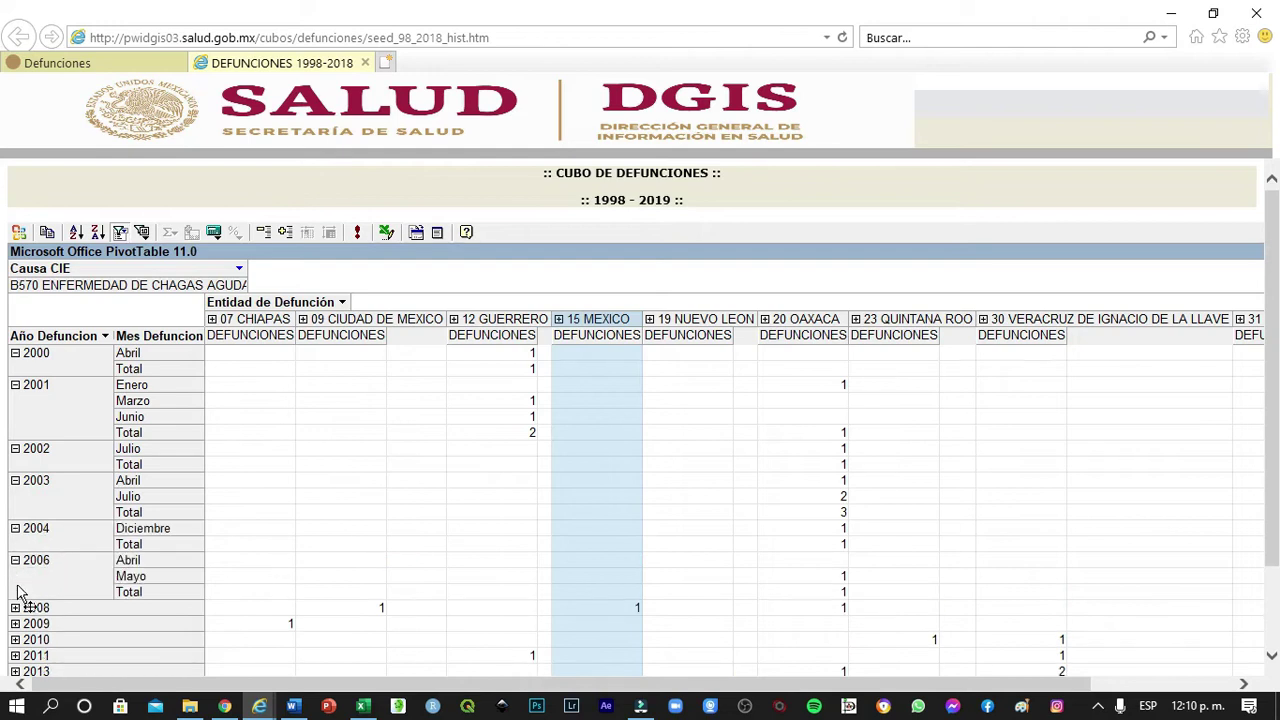
pyautogui.click(15, 608)
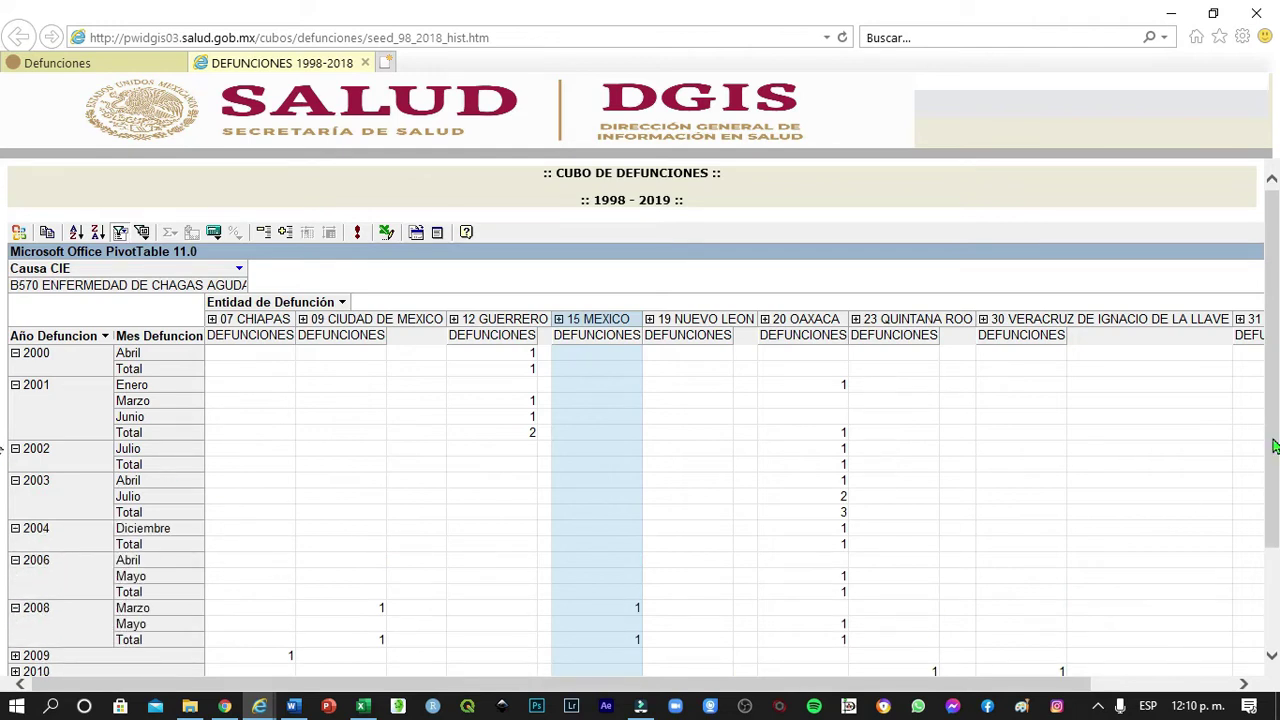
# Expand the years 2009, 2010, 2011, 2013 and 2015 into months in the cube
pyautogui.moveTo(1272, 402); pyautogui.dragTo(1272, 502)
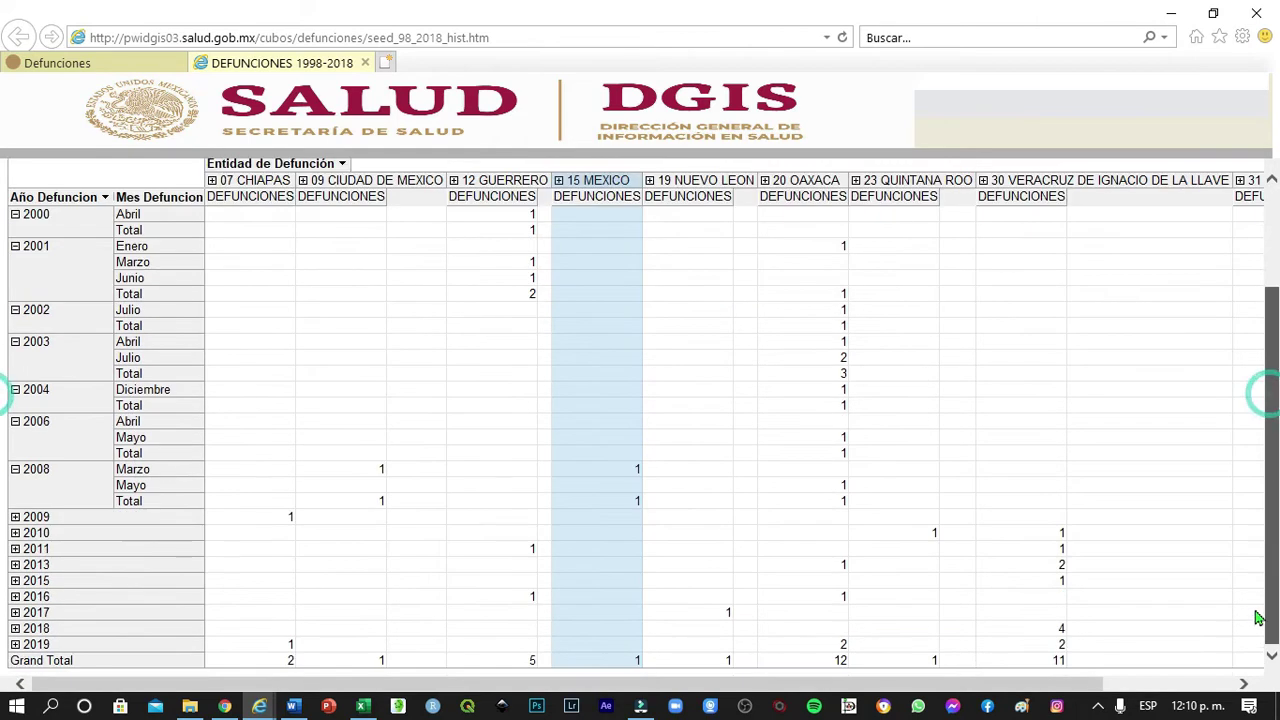
pyautogui.click(15, 517)
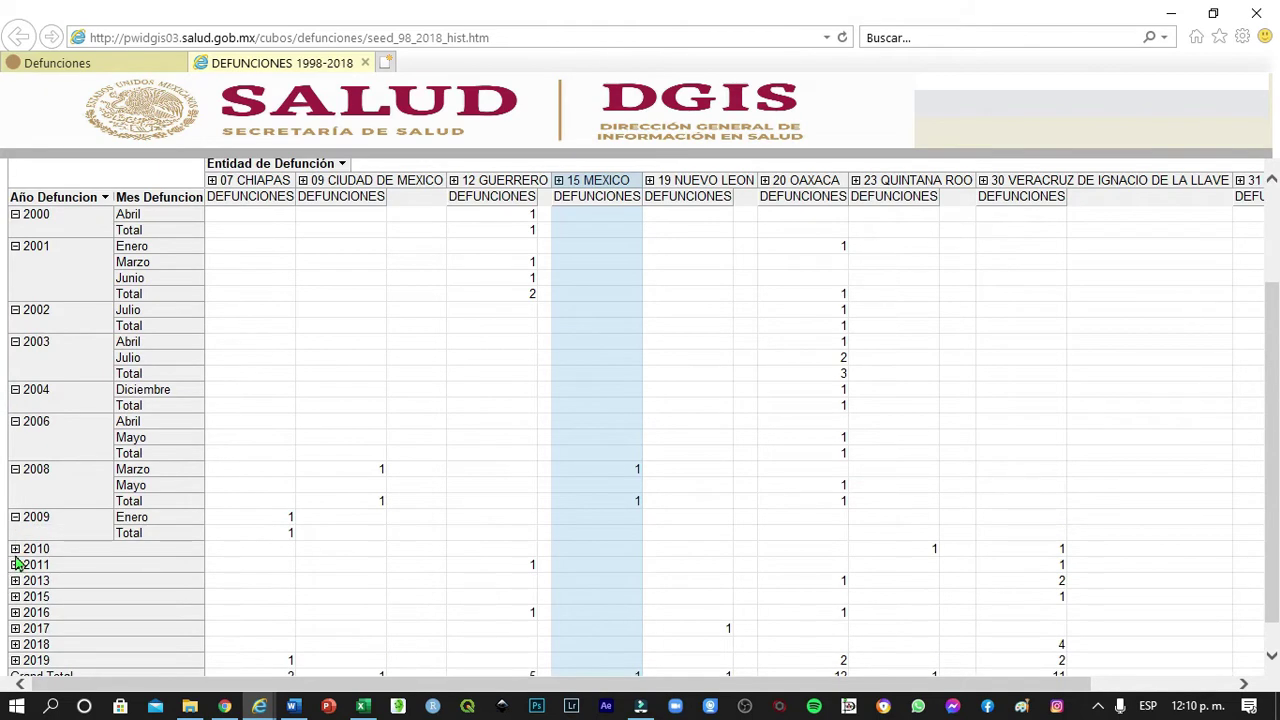
pyautogui.click(15, 549)
pyautogui.click(15, 597)
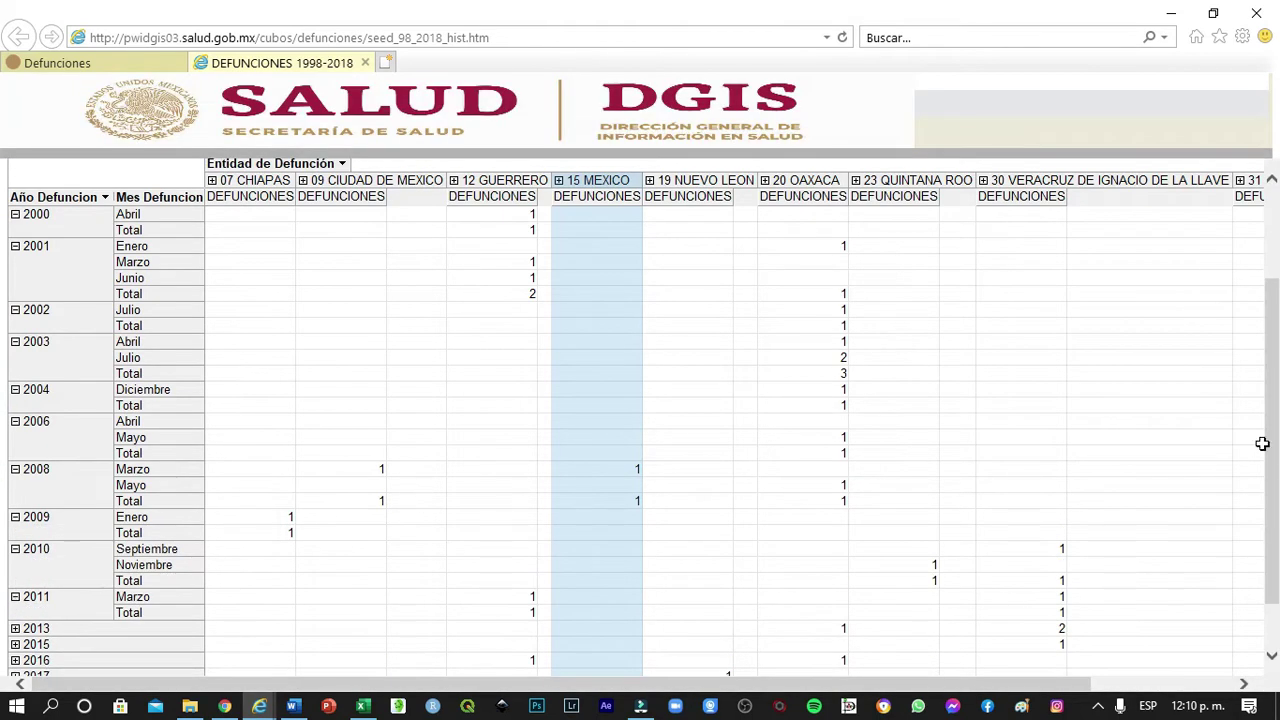
pyautogui.scroll(-1, 3, 421)
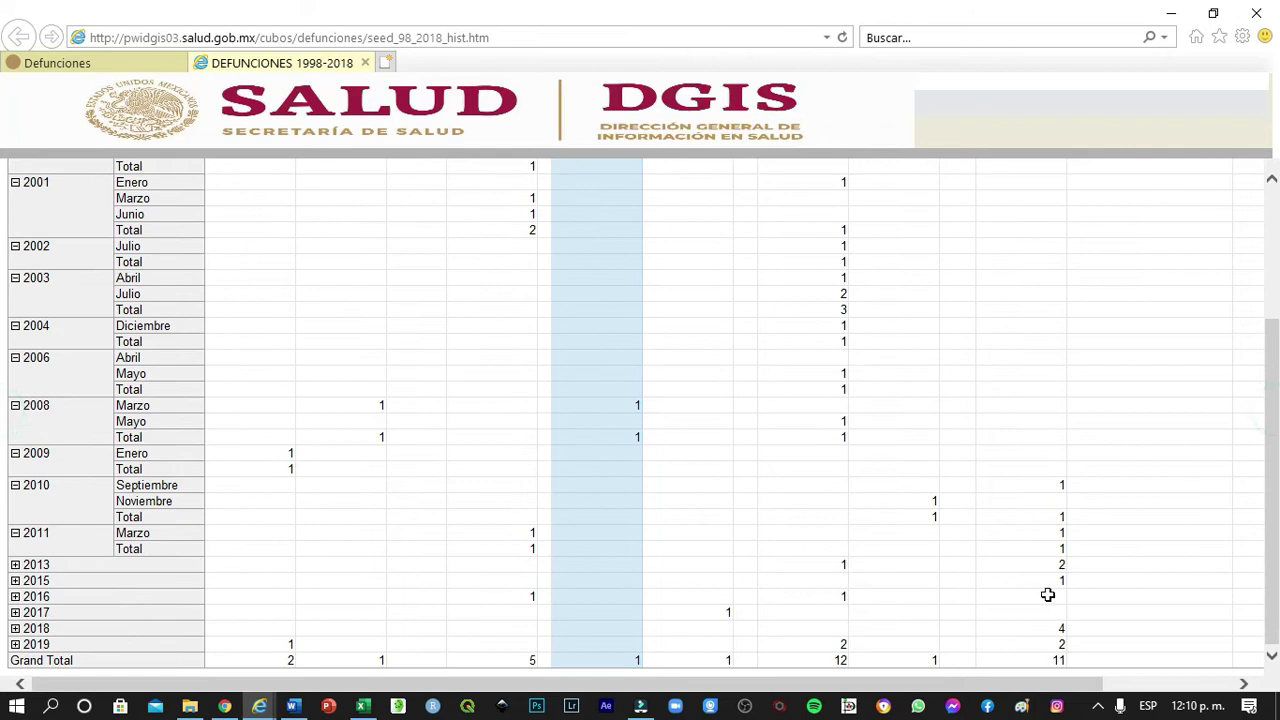
pyautogui.click(15, 565)
pyautogui.scroll(-1, 1270, 385)
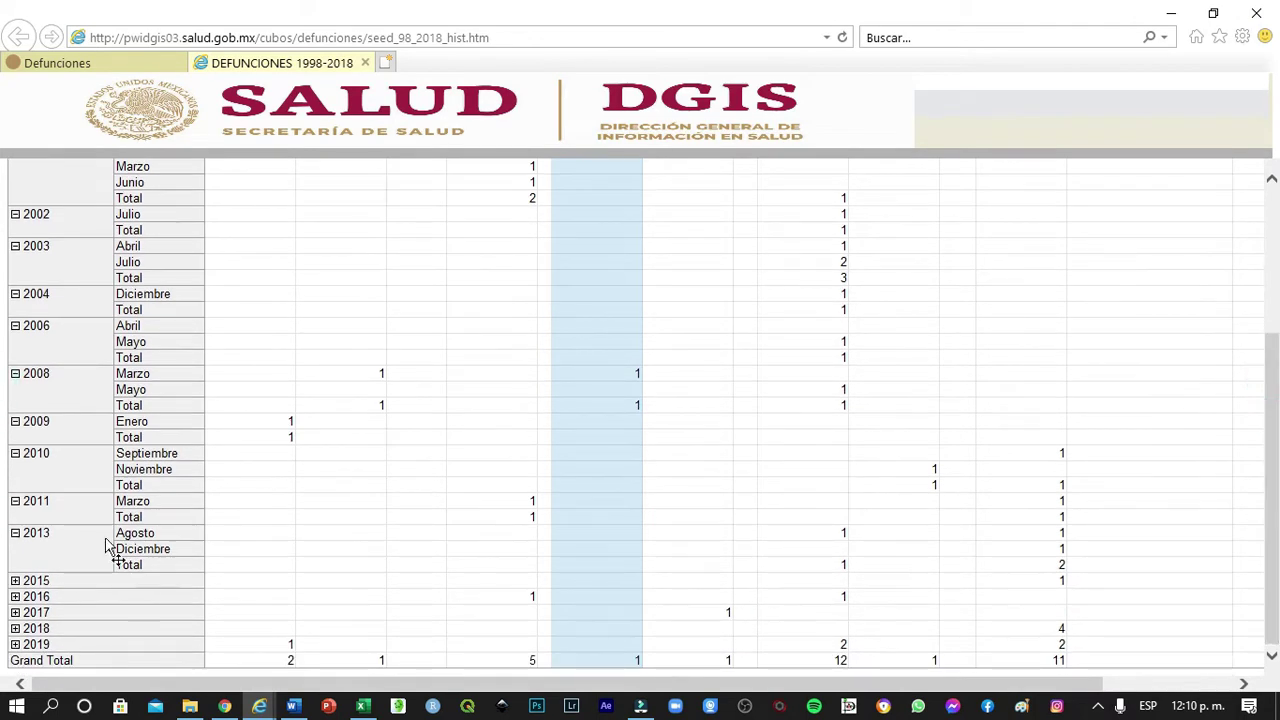
pyautogui.click(15, 581)
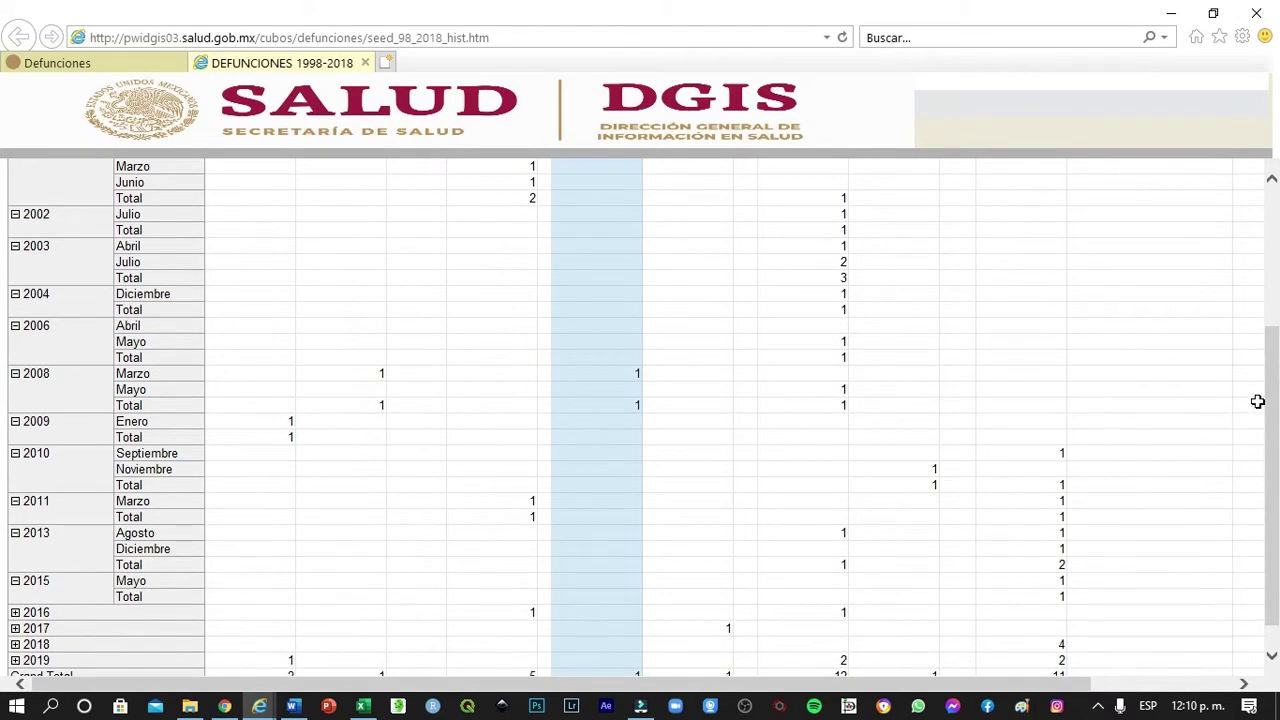
pyautogui.scroll(-1, 1265, 395)
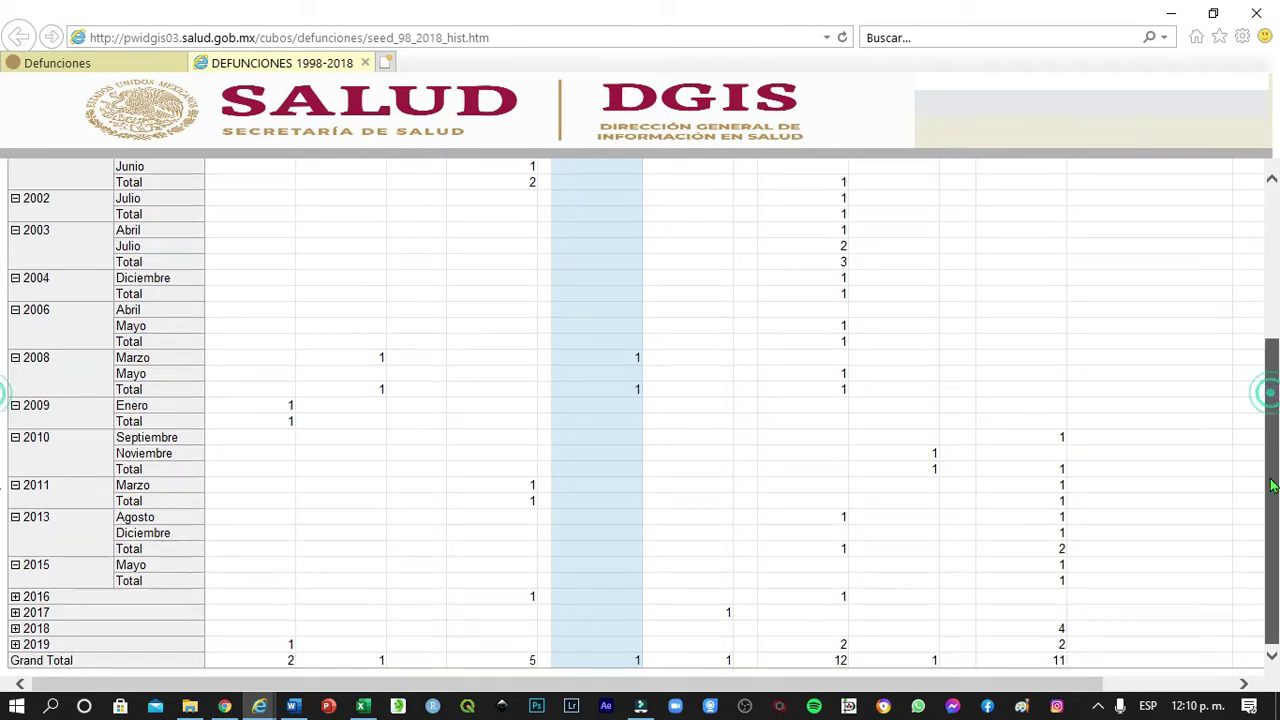
# Expand the remaining years 2016, 2017, 2018 and 2019 into months in the cube
pyautogui.click(15, 597)
pyautogui.scroll(-2, 1262, 385)
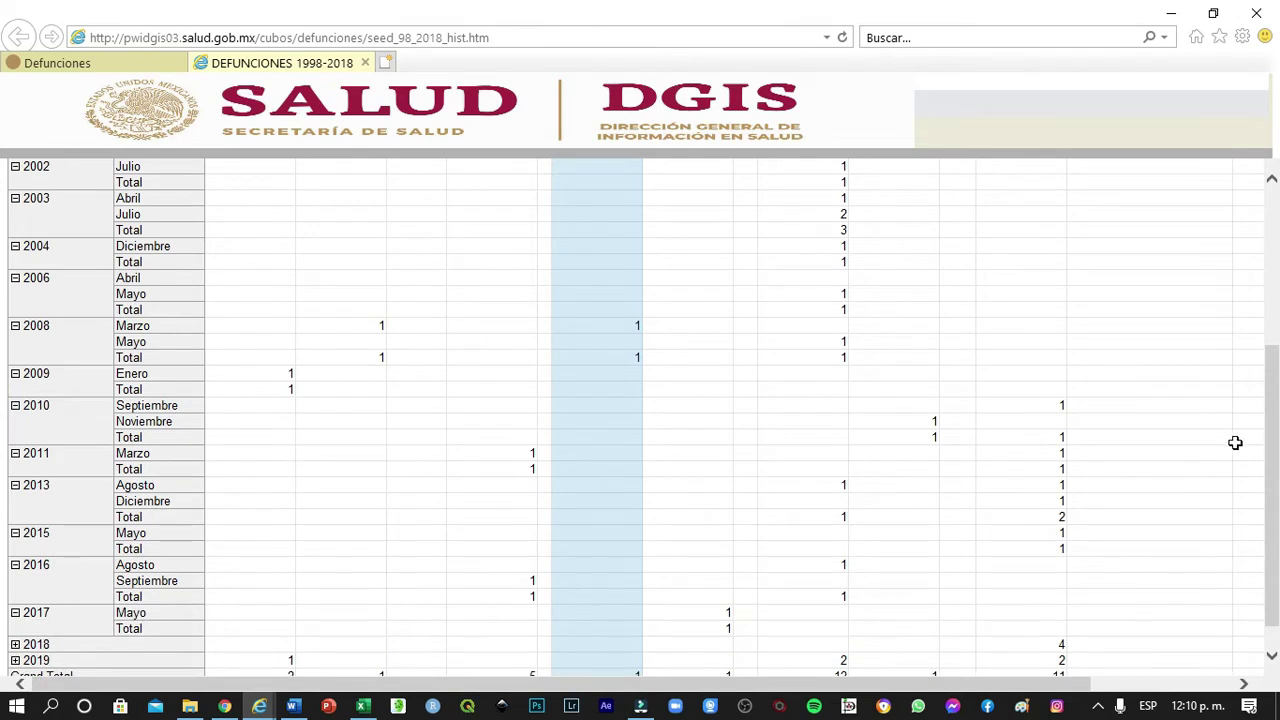
pyautogui.scroll(-1, 1268, 430)
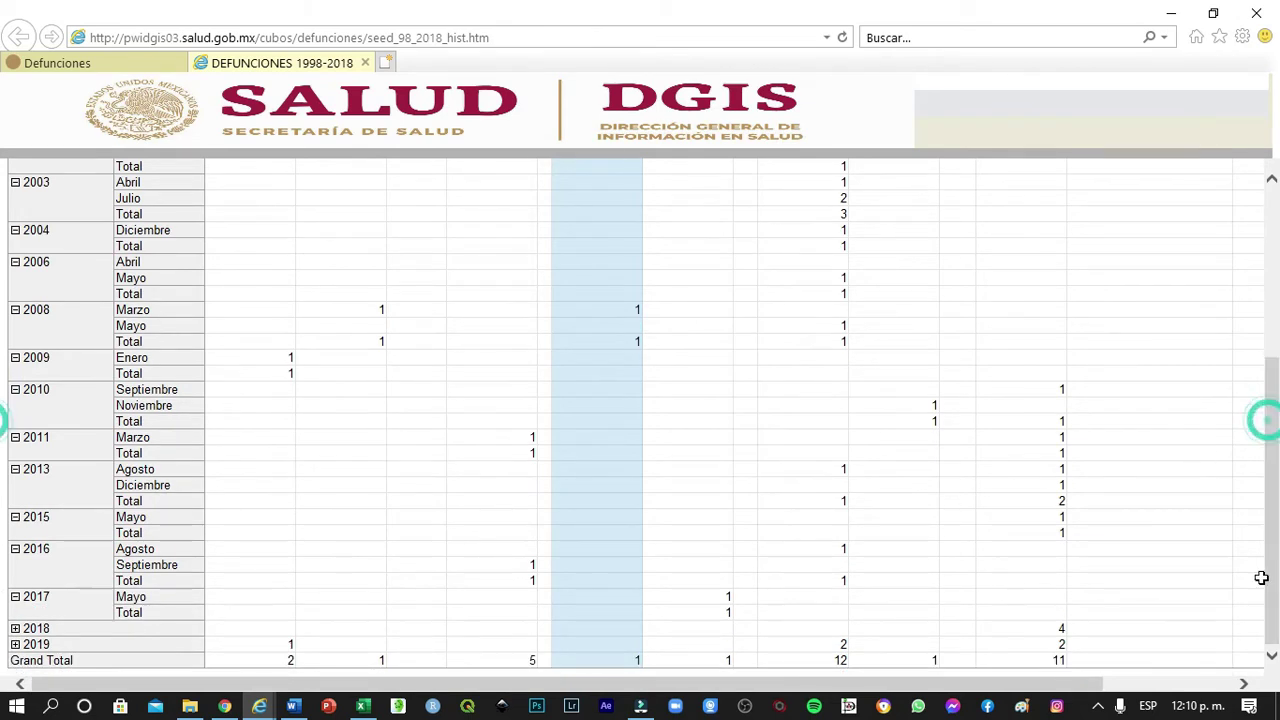
pyautogui.click(15, 630)
pyautogui.scroll(-1, 1270, 417)
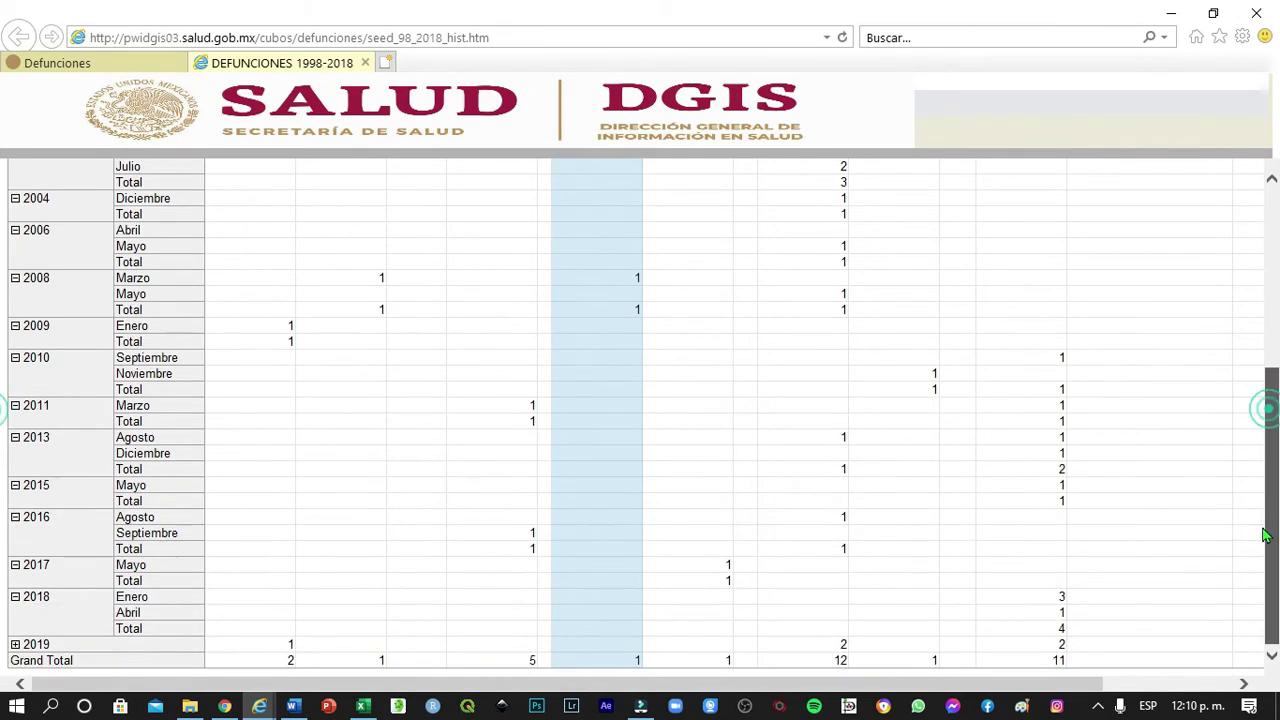
pyautogui.click(15, 645)
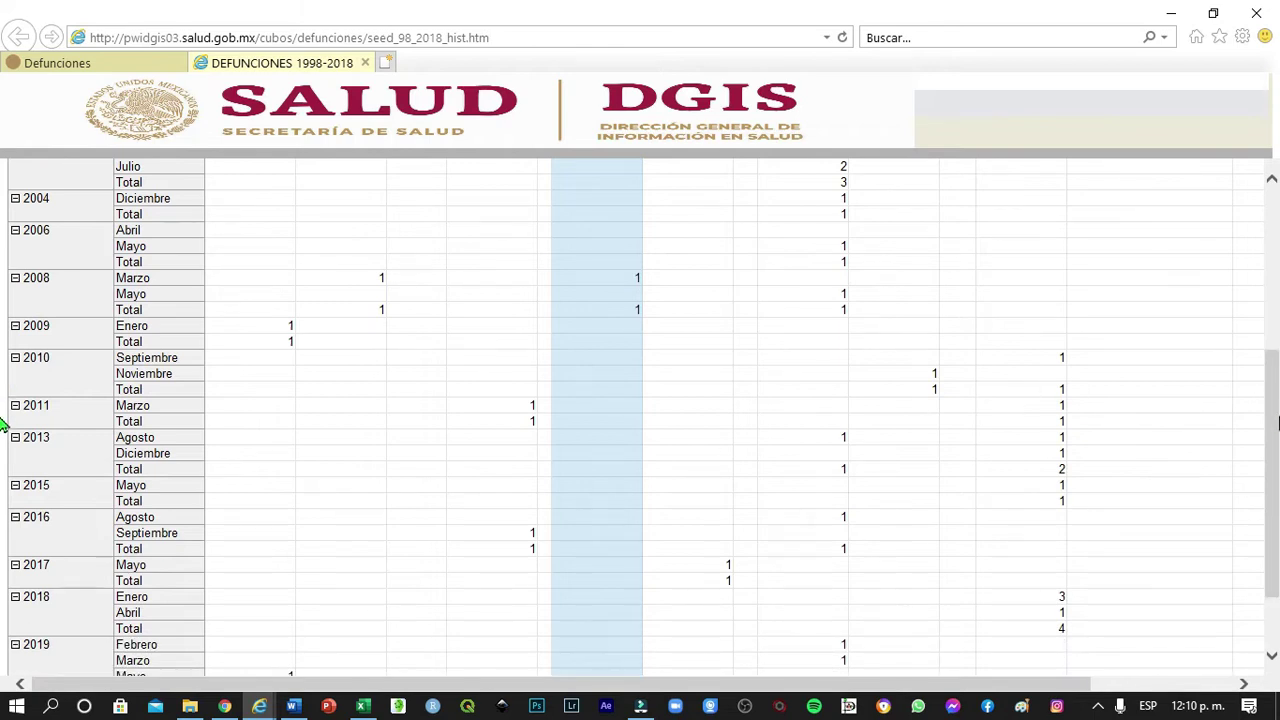
# Copy the Mes Defuncion column from the cube into Excel, on sheet Hoja10 starting at cell B4
pyautogui.scroll(5, 3, 425)
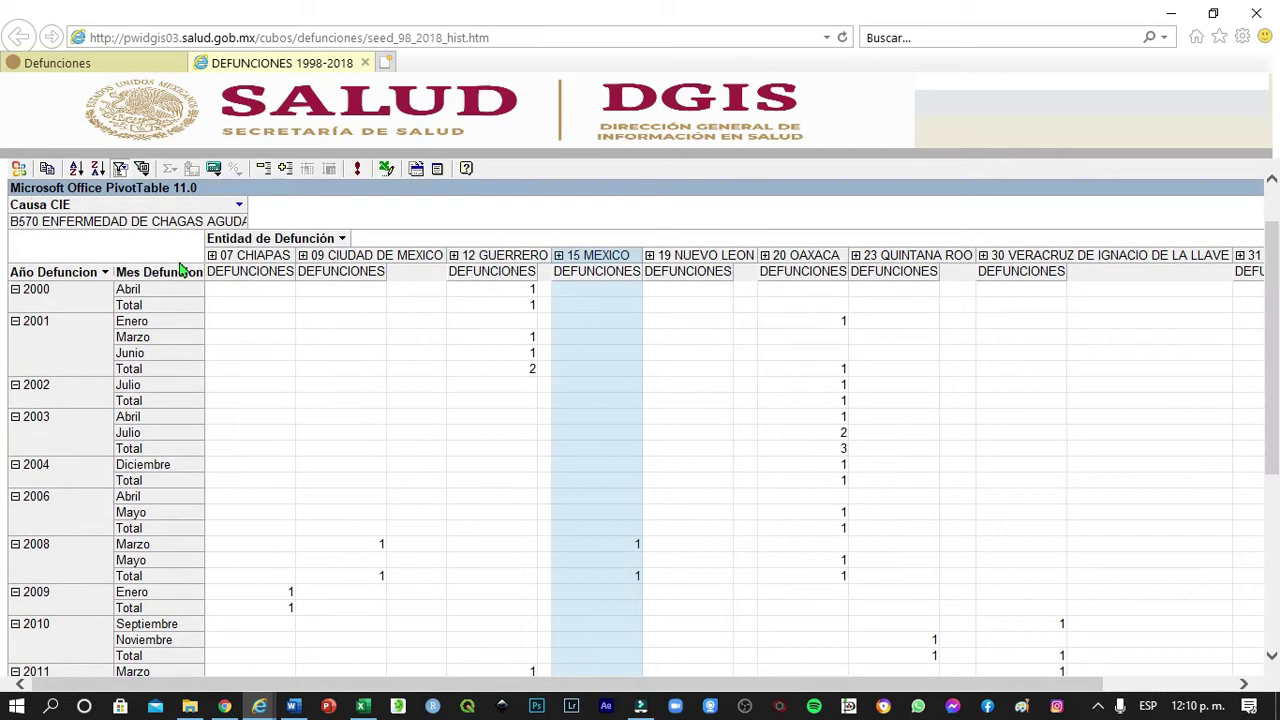
pyautogui.click(160, 272)
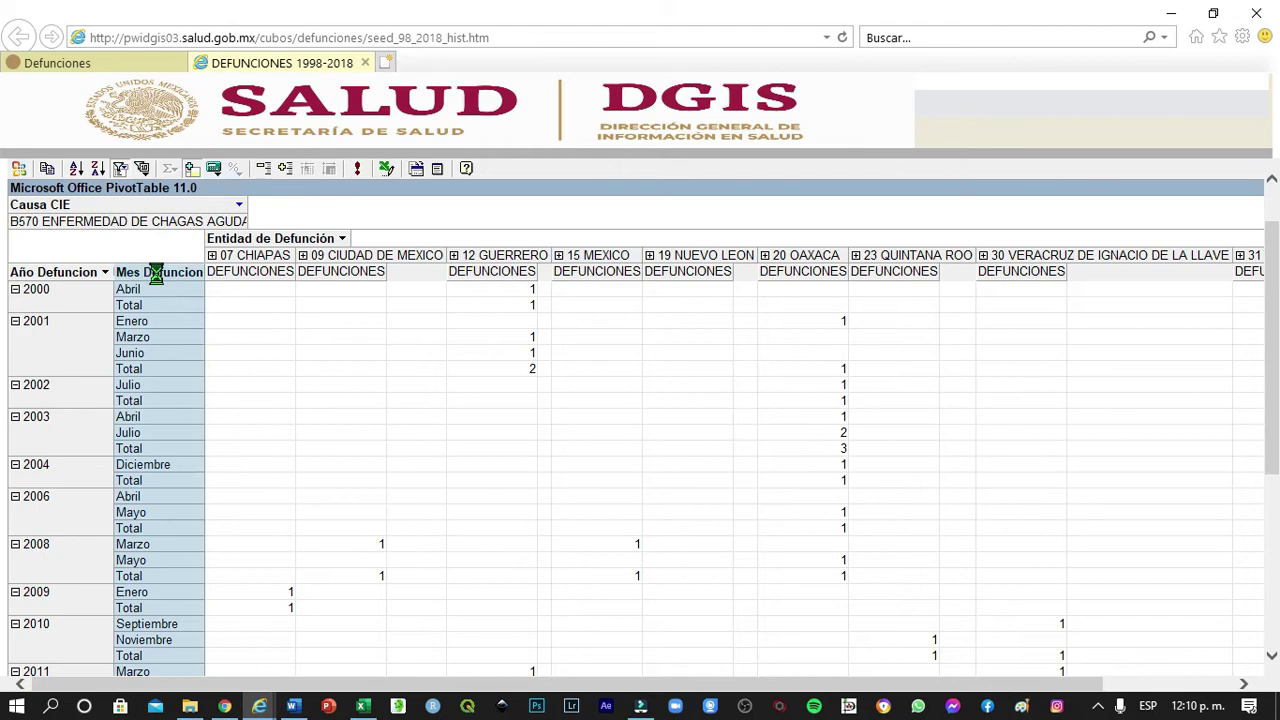
pyautogui.hotkey('alt', 'Tab')
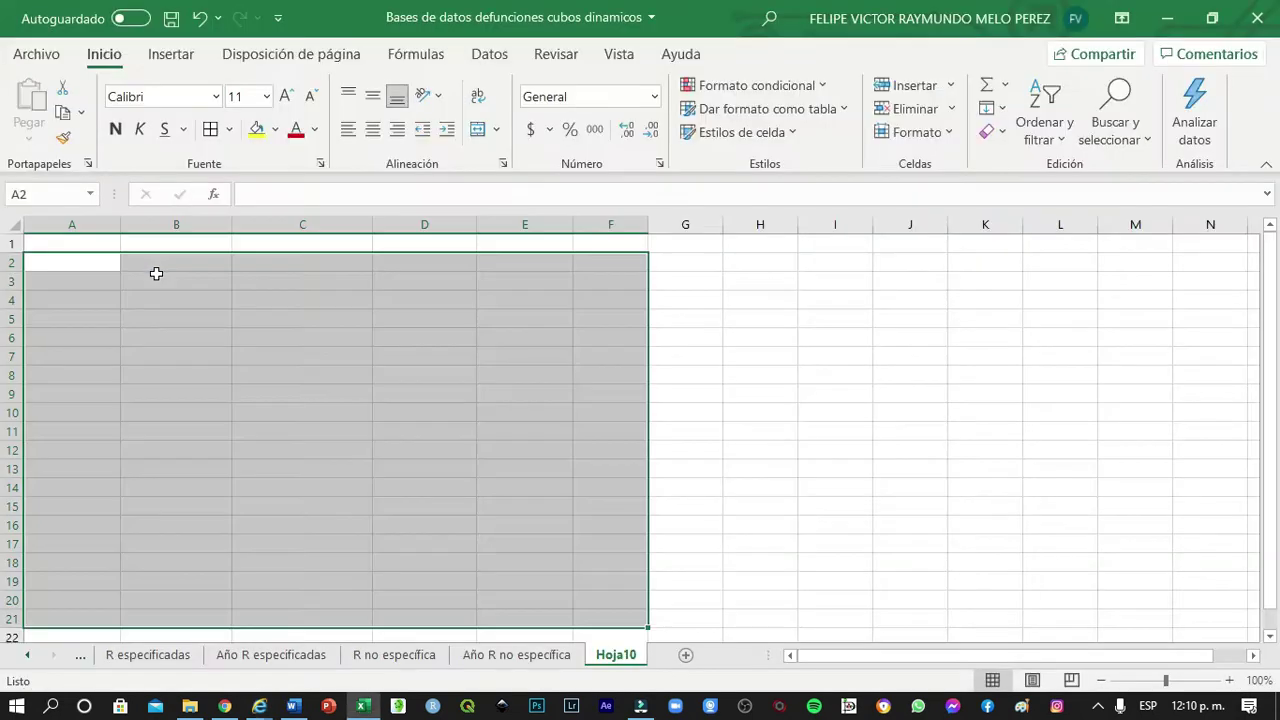
pyautogui.click(151, 293)
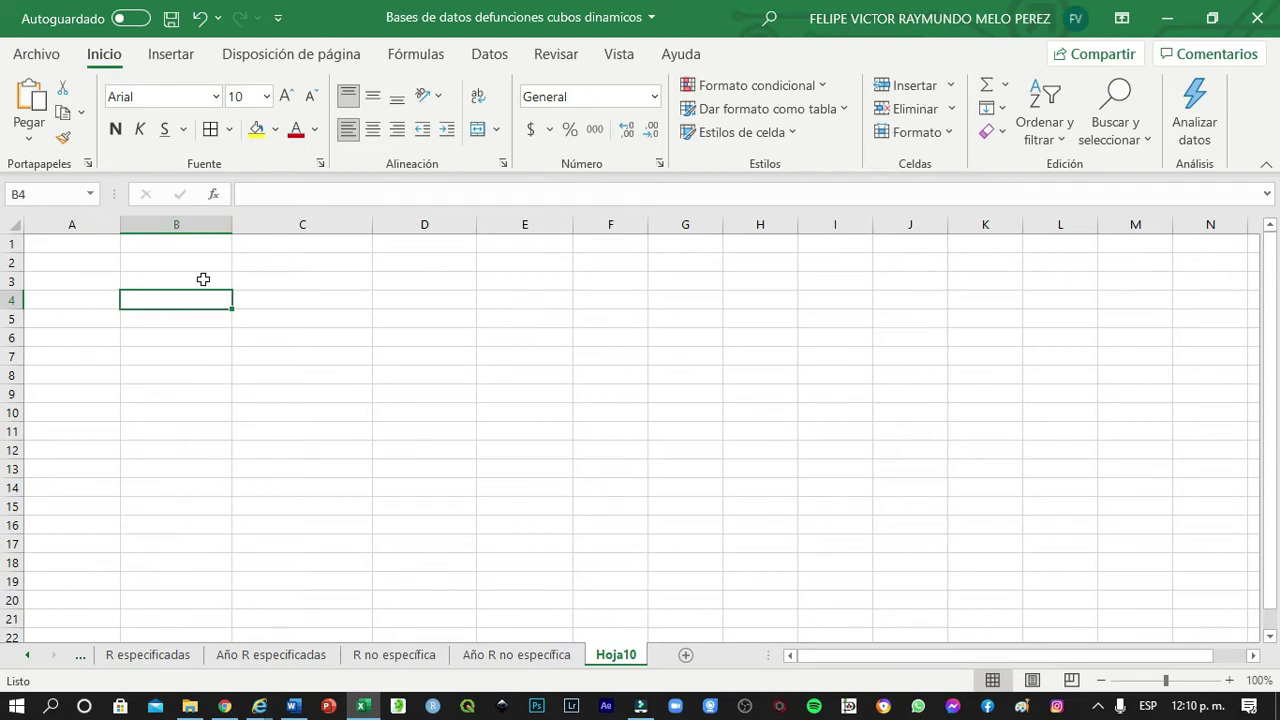
pyautogui.hotkey('ctrl', 'v')
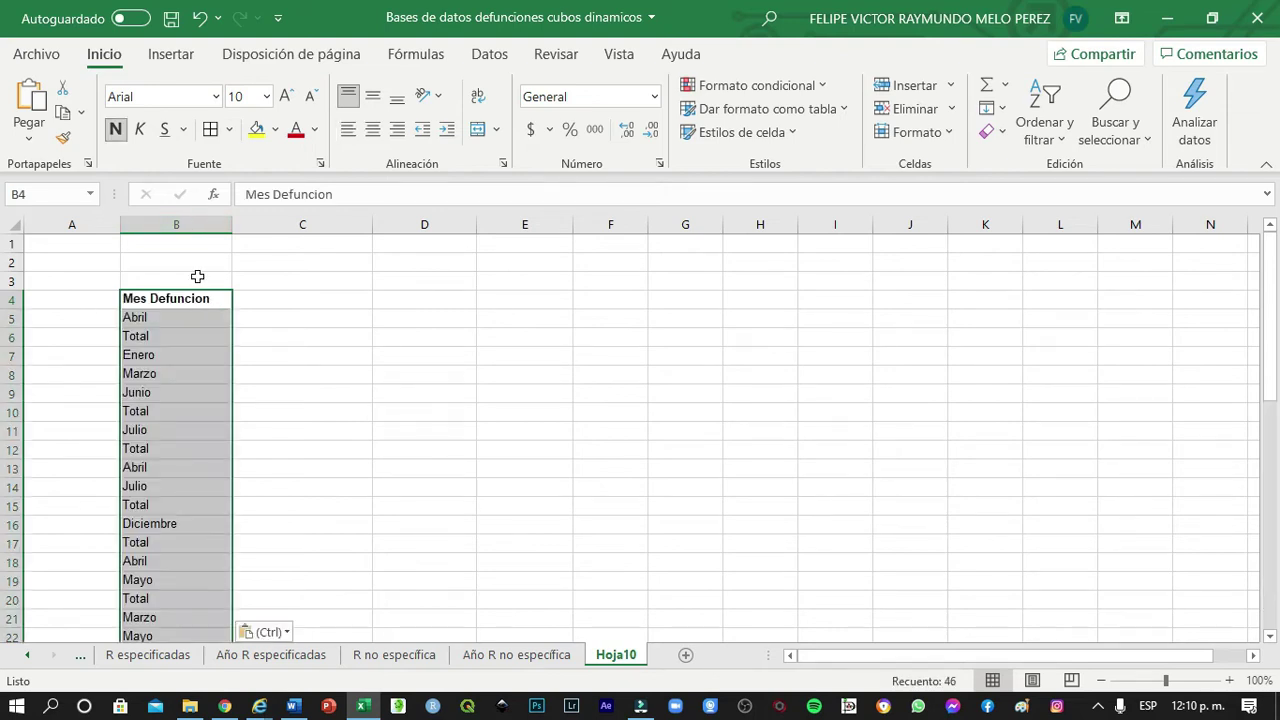
pyautogui.click(171, 410)
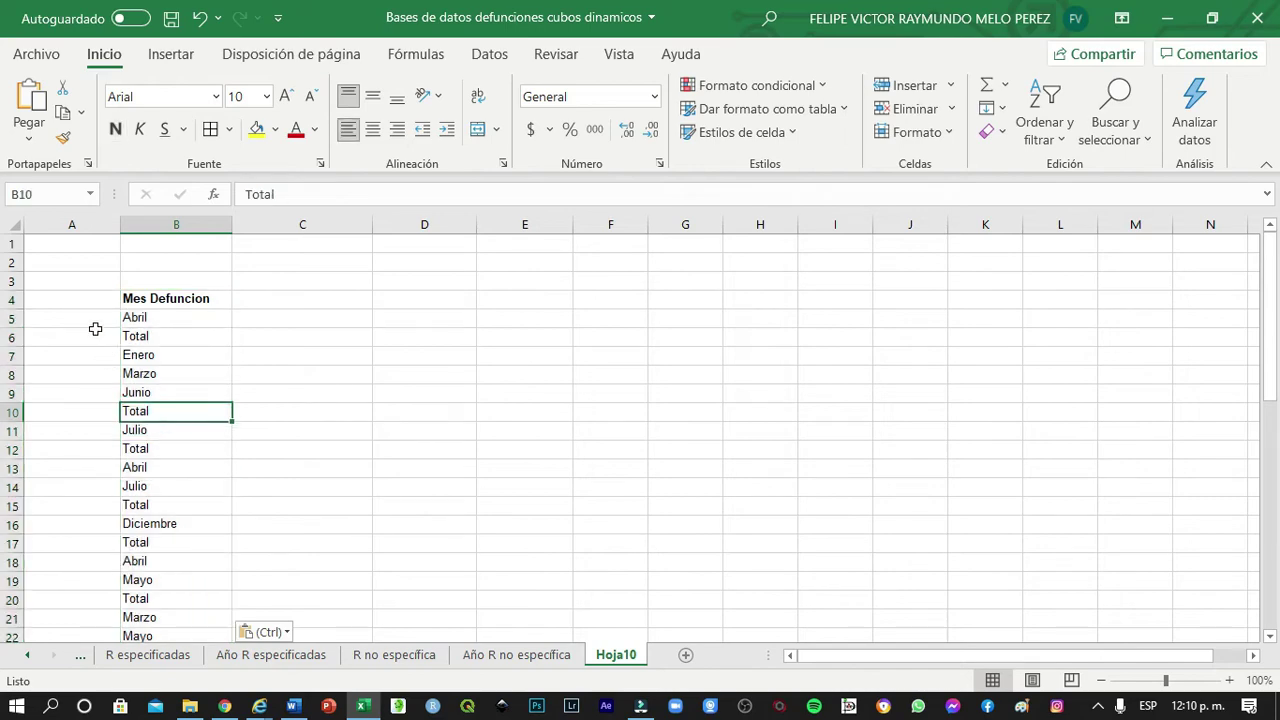
# Copy the Año Defuncion column from the cube into sheet Hoja10 in Excel, starting at cell A4
pyautogui.hotkey('alt', 'Tab')
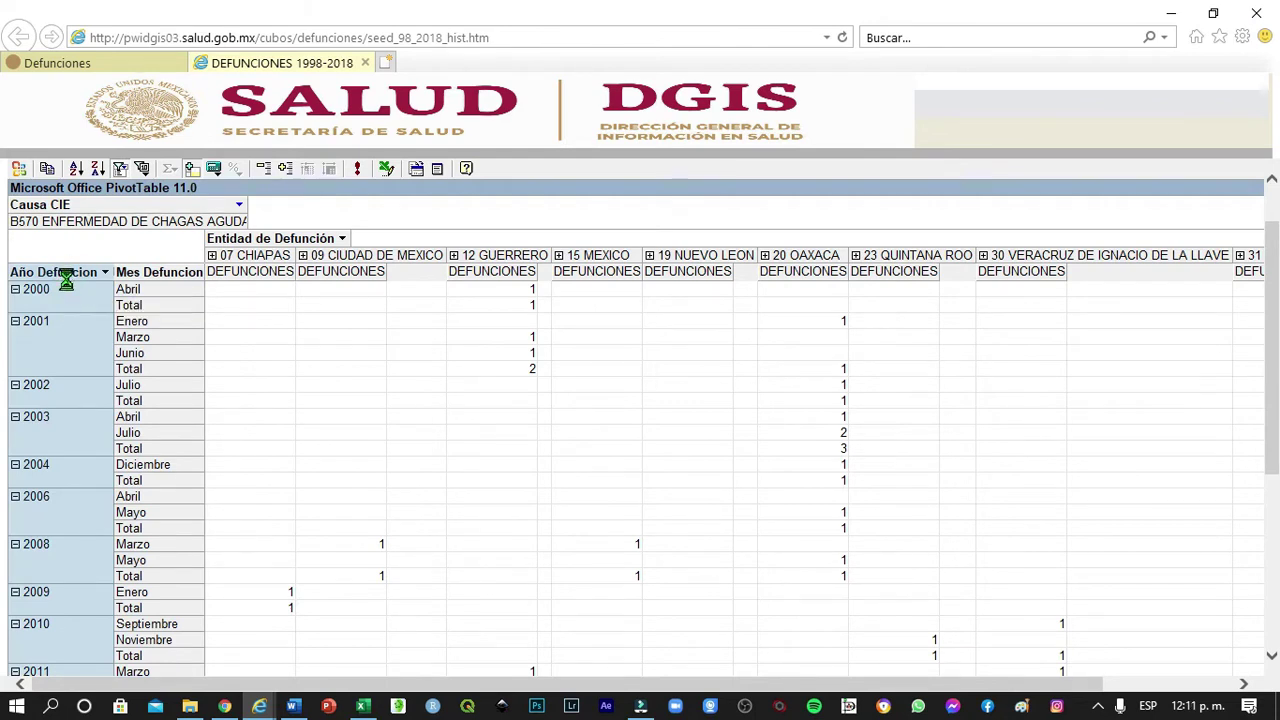
pyautogui.hotkey('alt', 'Tab')
pyautogui.click(71, 305)
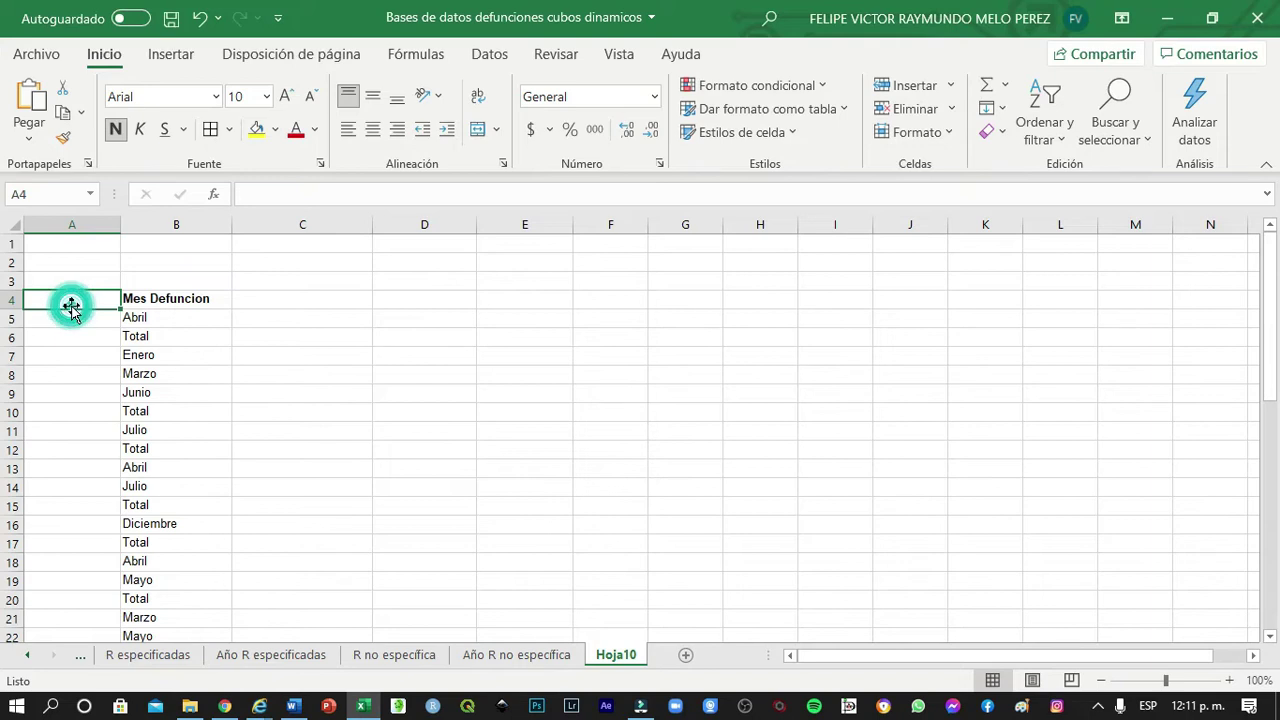
pyautogui.hotkey('ctrl', 'v')
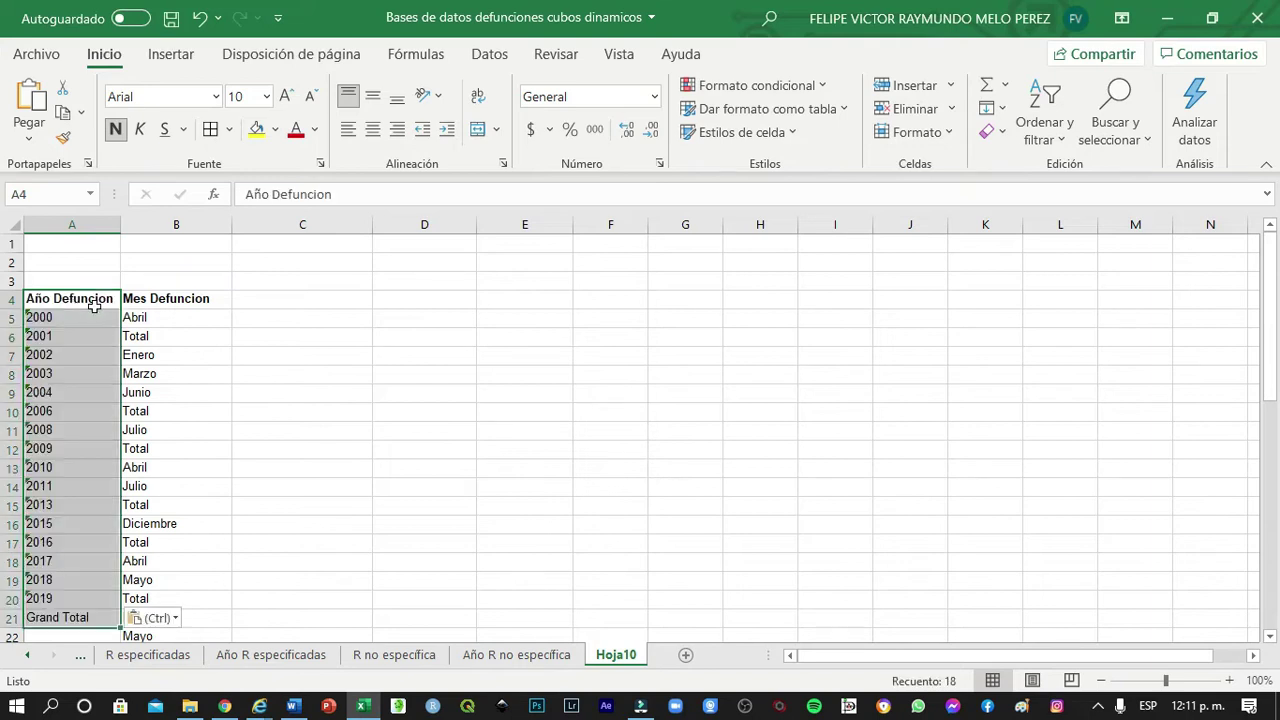
pyautogui.click(175, 328)
# Convert the years stored as text in A5:A20 to numbers
pyautogui.moveTo(86, 323); pyautogui.dragTo(52, 598)
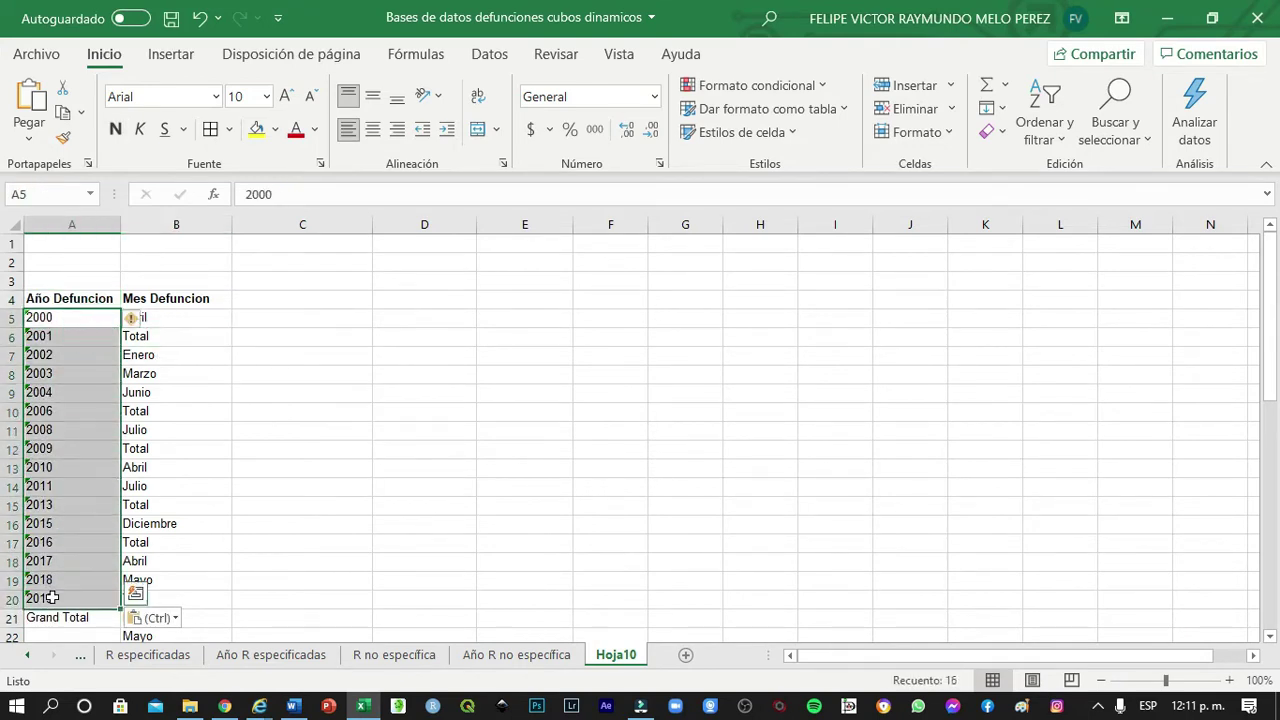
pyautogui.click(143, 320)
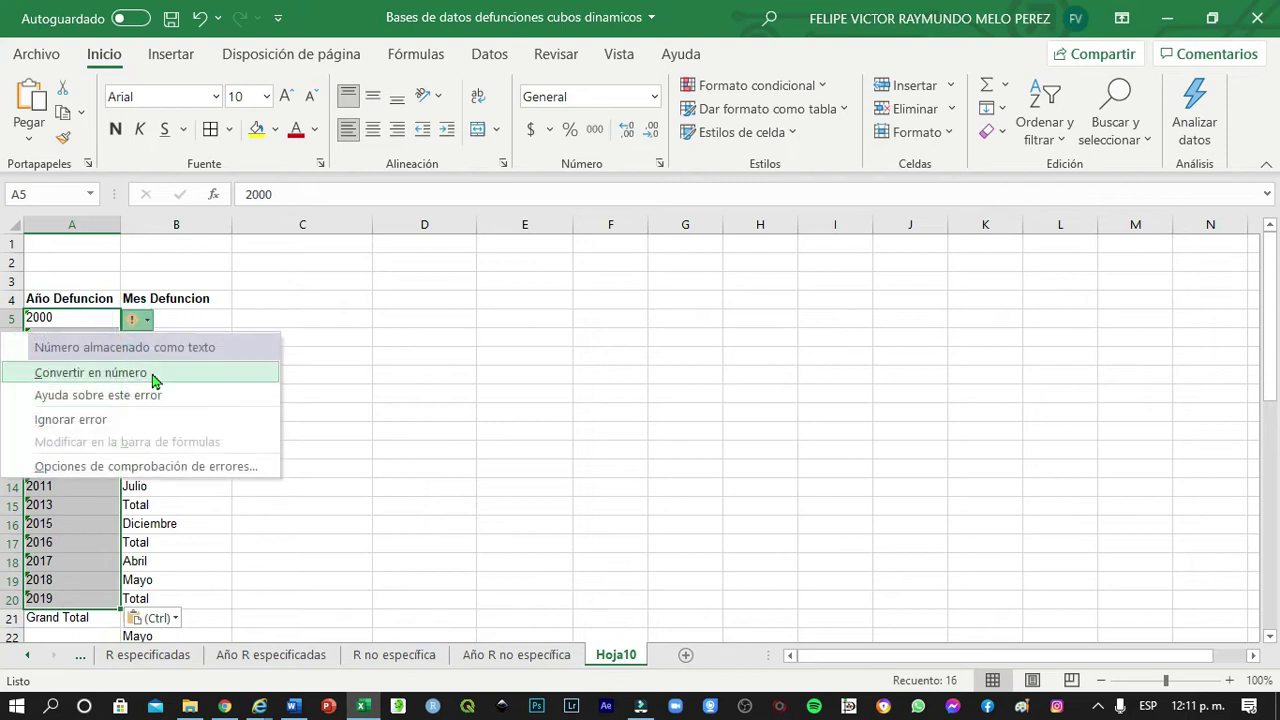
pyautogui.click(152, 373)
pyautogui.click(360, 390)
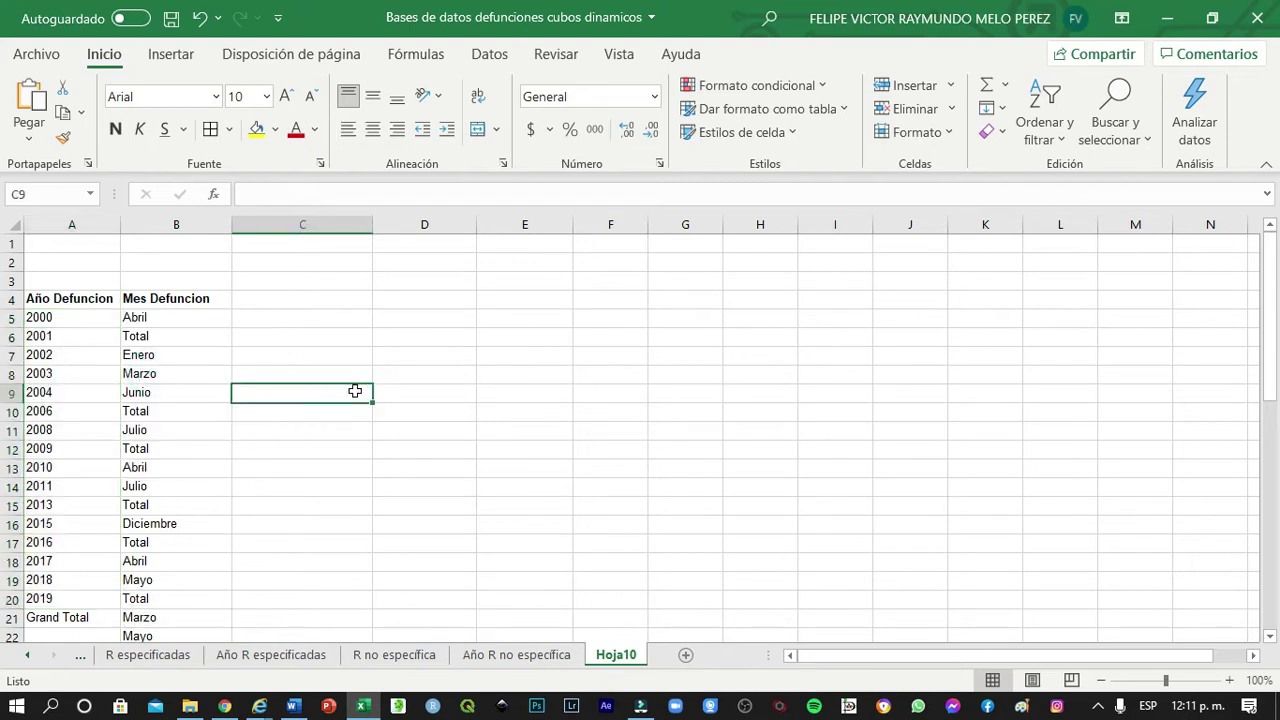
# Copy the entries from 2001 to Grand Total in A6:A21 to column C, starting at cell C30
pyautogui.moveTo(76, 338); pyautogui.dragTo(80, 620)
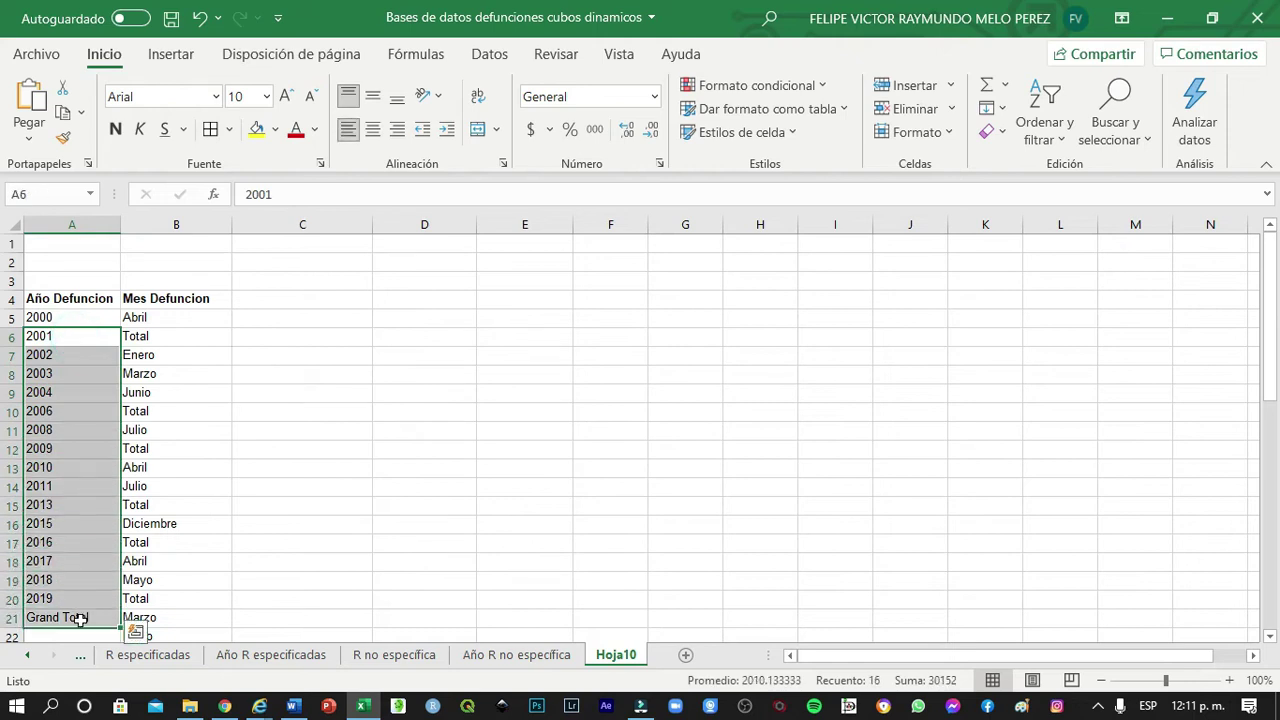
pyautogui.hotkey('ctrl', 'c')
pyautogui.scroll(-7, 423, 540)
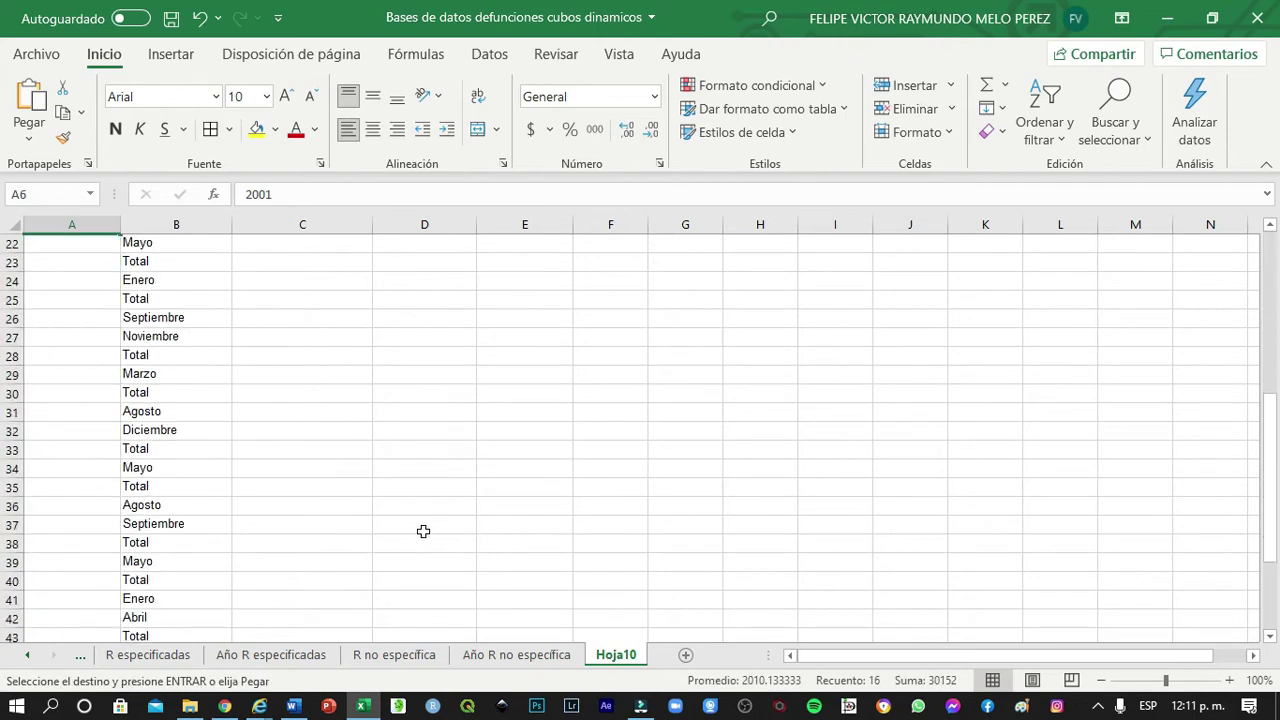
pyautogui.click(349, 395)
pyautogui.hotkey('ctrl', 'v')
pyautogui.scroll(3, 544, 400)
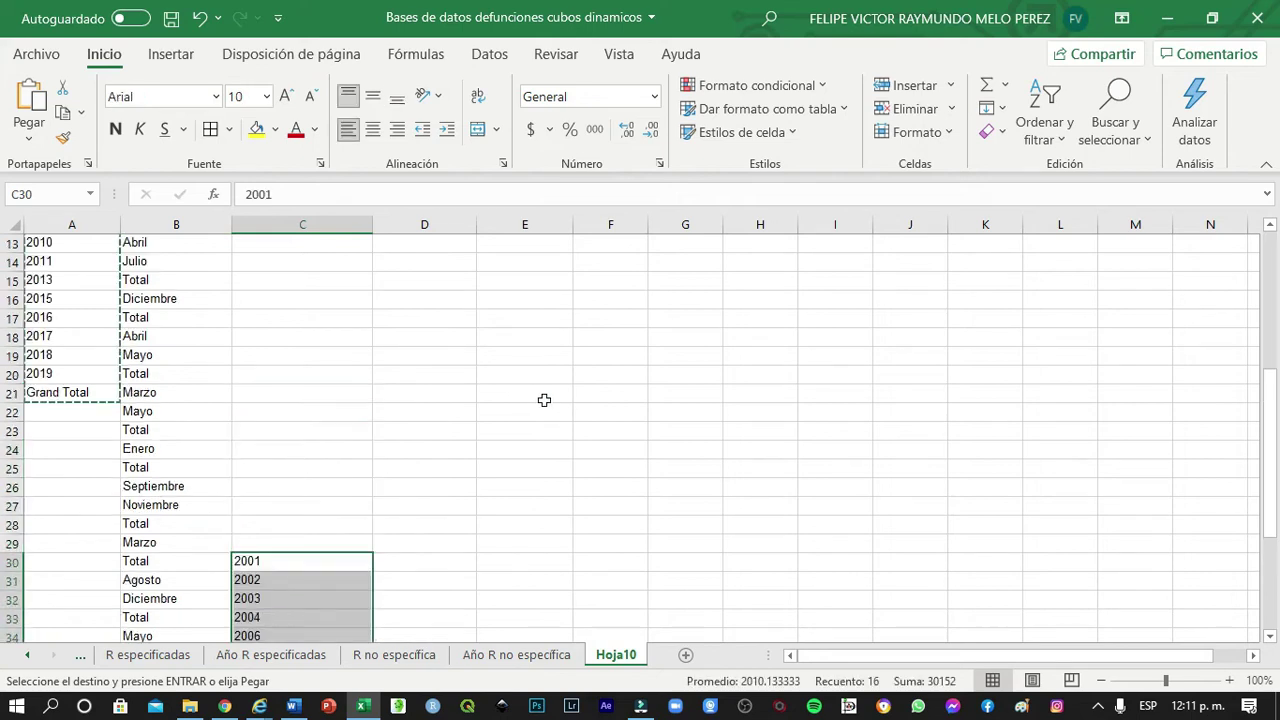
# Clear cells A6:A21 in the Año Defuncion column, keeping only the year 2000
pyautogui.scroll(4, 544, 400)
pyautogui.moveTo(80, 336); pyautogui.dragTo(77, 620)
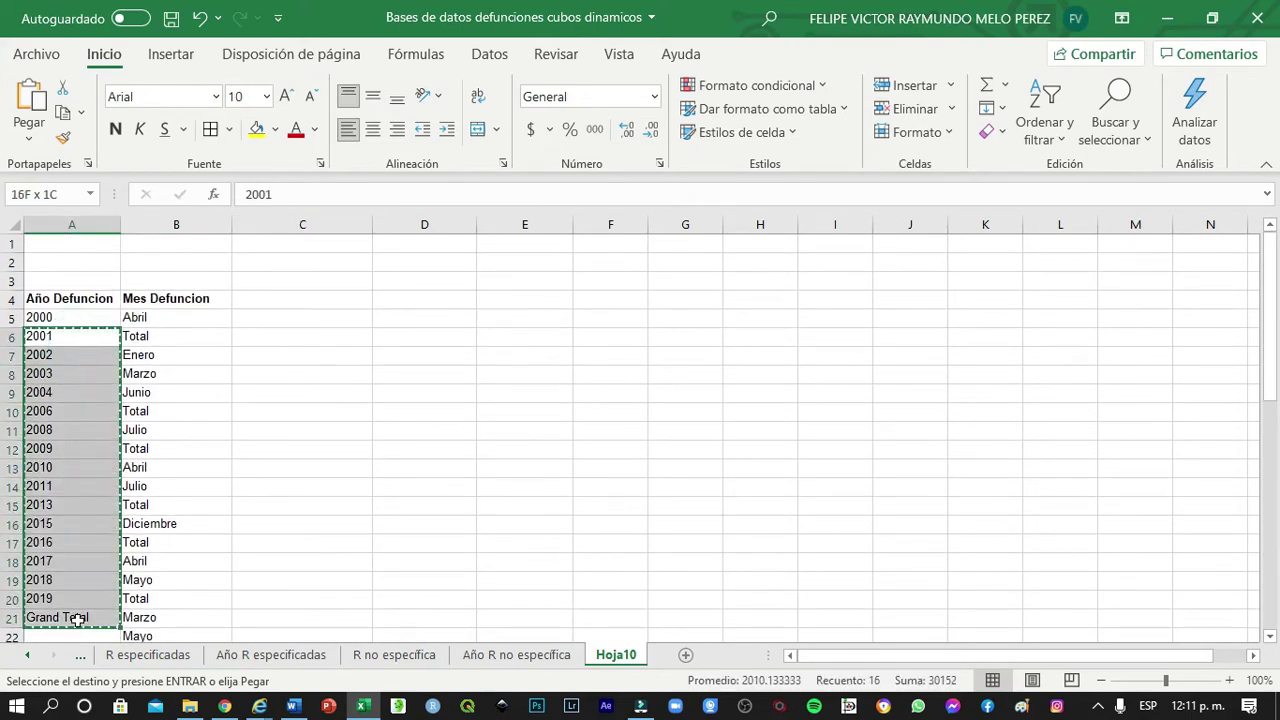
pyautogui.press('Delete')
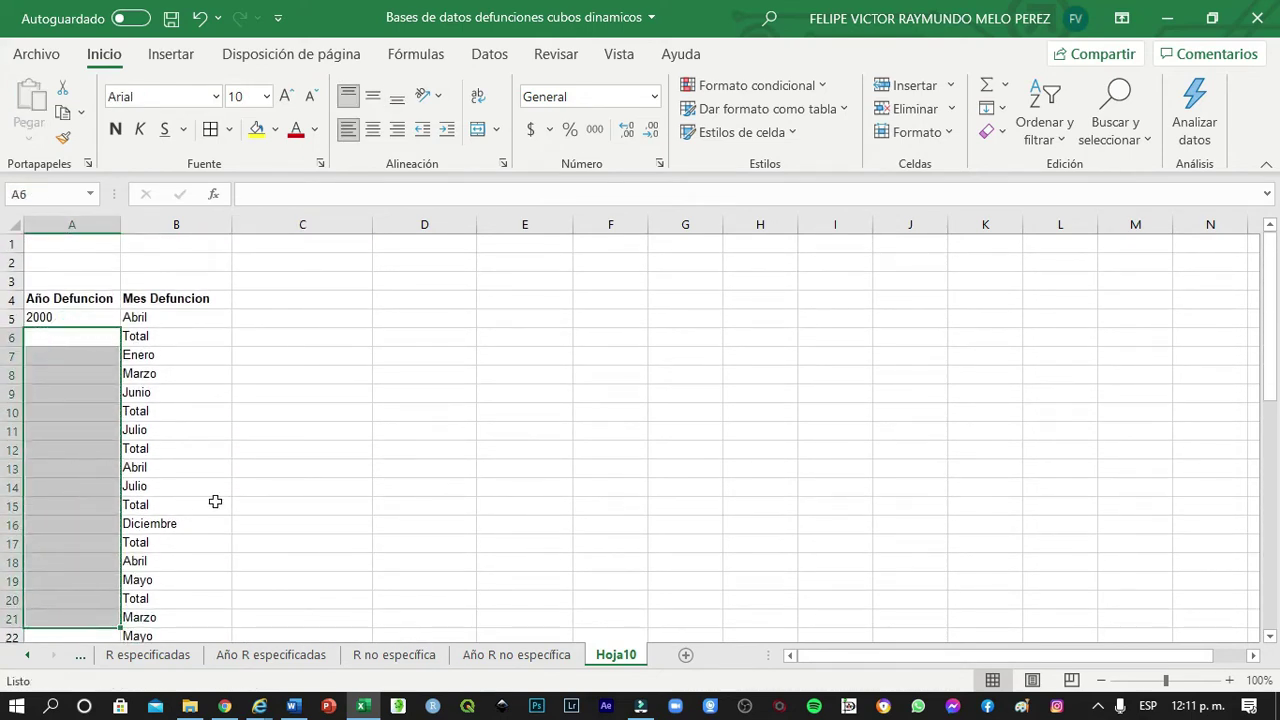
# Enter the year 2001 in cell A7, beside the first Enero row
pyautogui.click(94, 318)
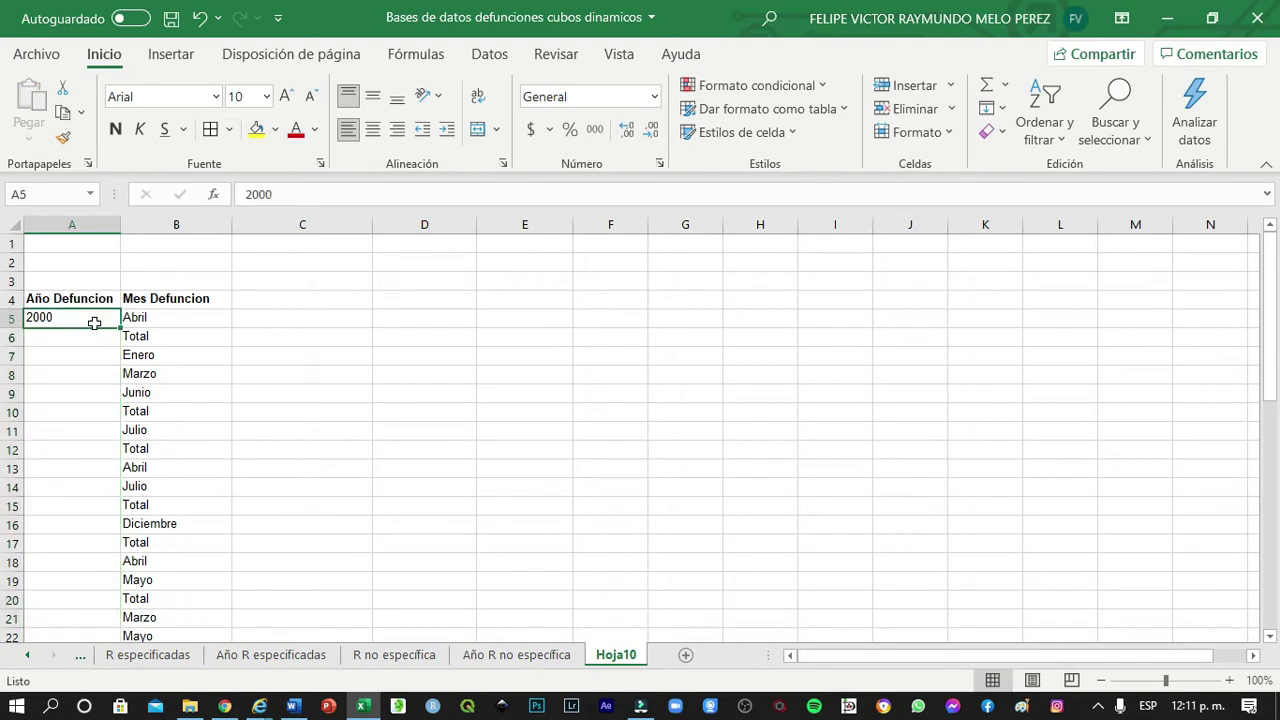
pyautogui.press('Down')
pyautogui.press('Down')
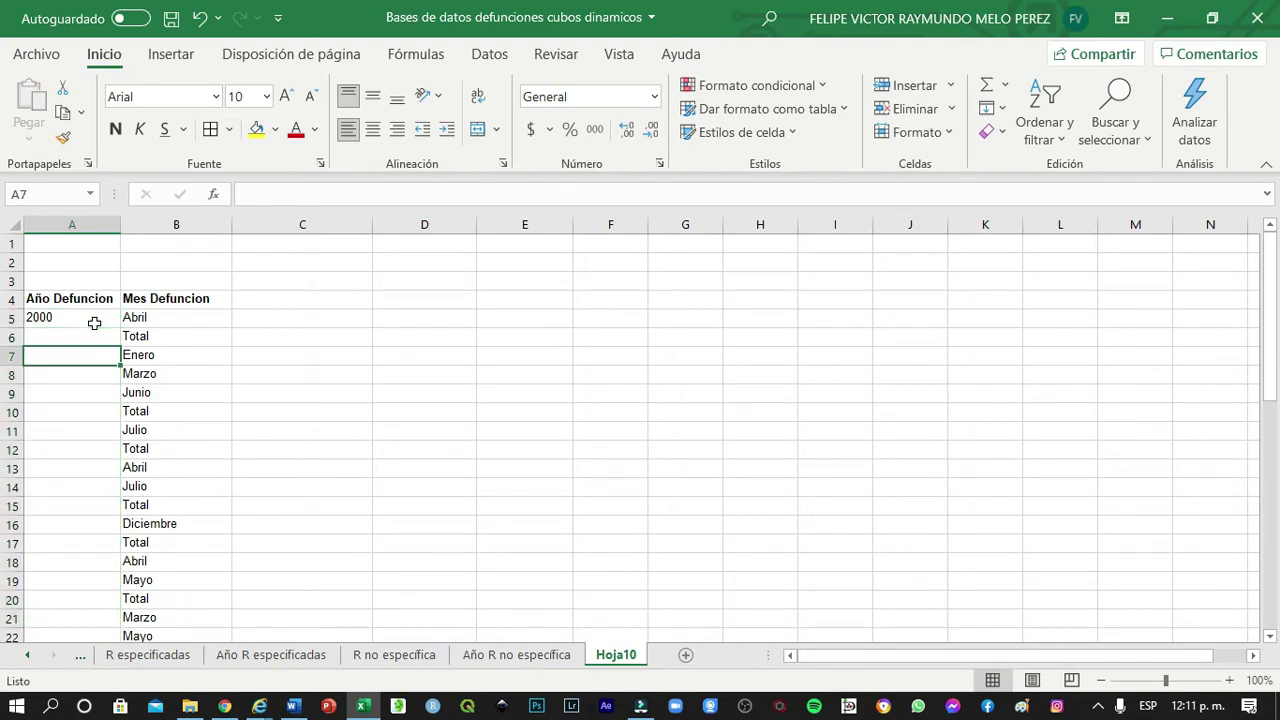
pyautogui.scroll(-5, 349, 417)
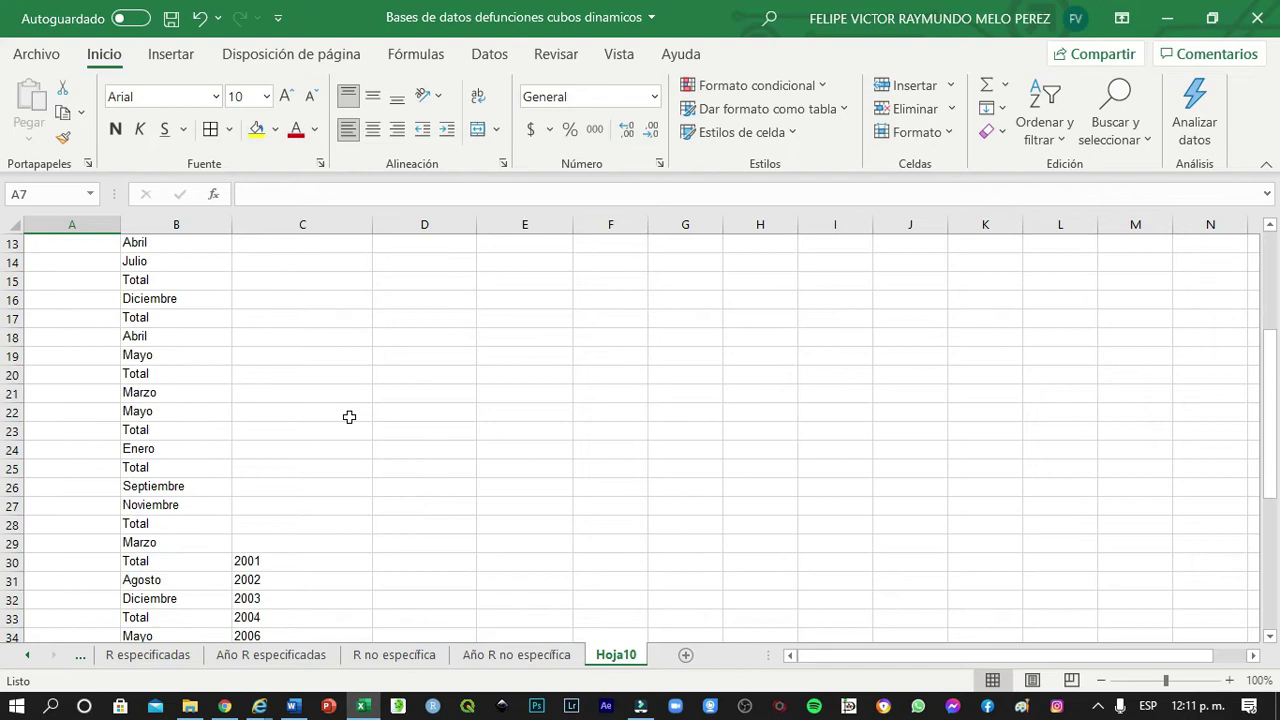
pyautogui.scroll(-2, 255, 518)
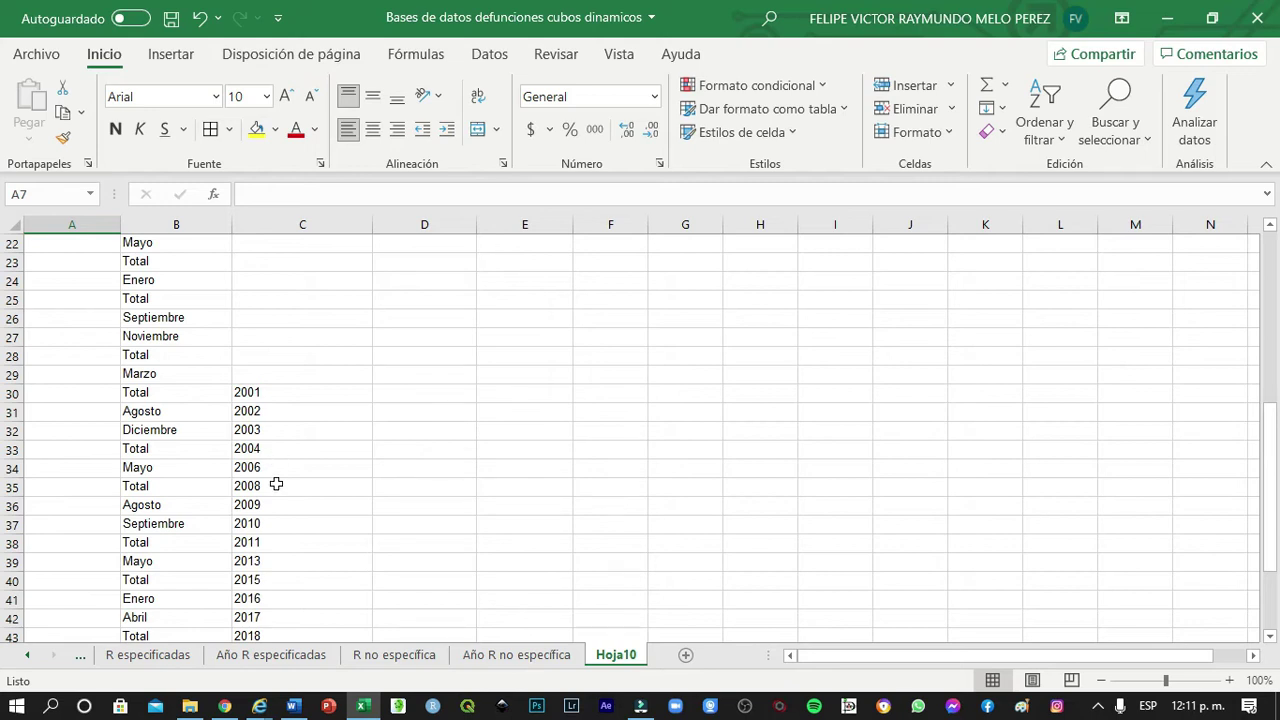
pyautogui.scroll(6, 276, 484)
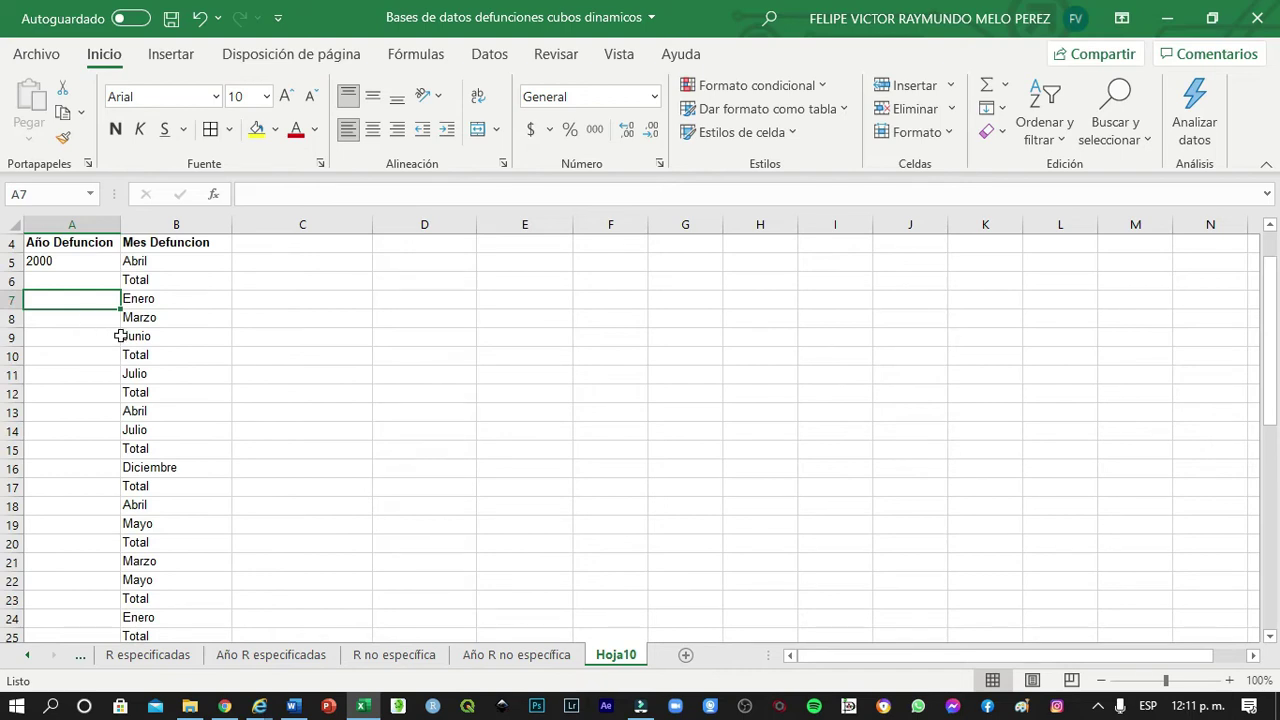
pyautogui.write('200')
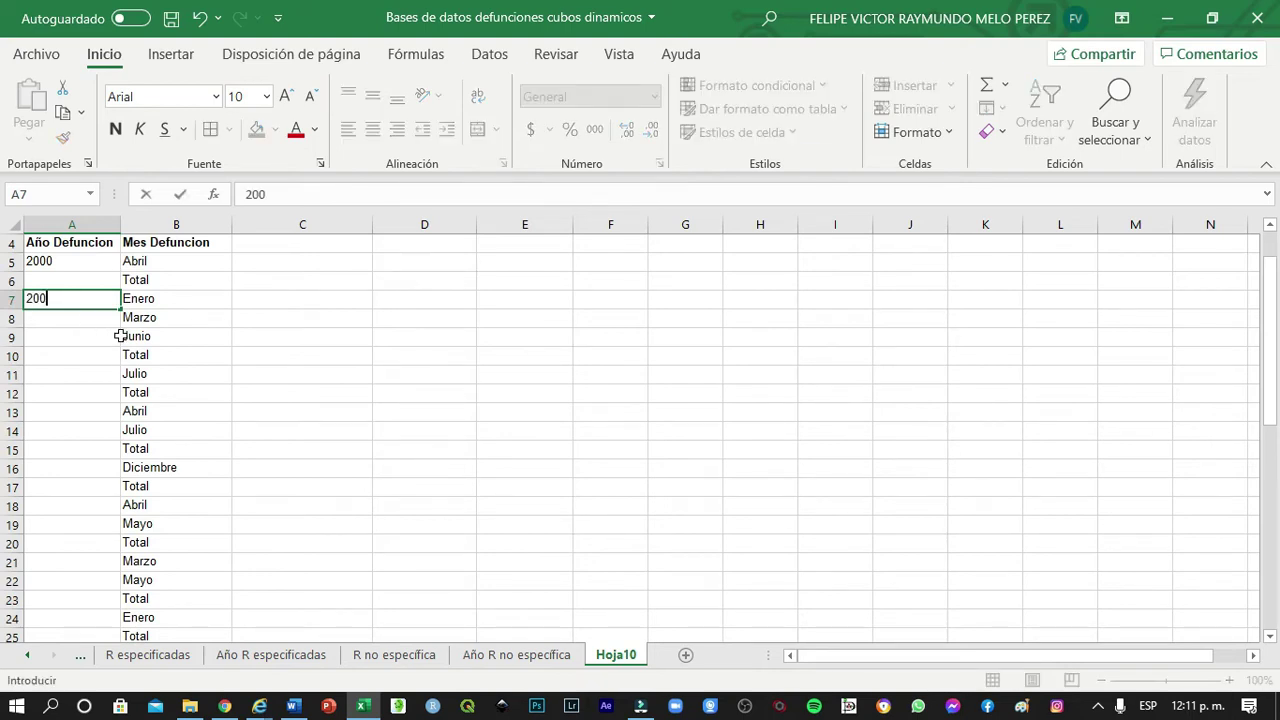
pyautogui.press('Return')
# Enter the year 2002 in cell A11 and 2003 in cell A13 of the Año Defuncion column
pyautogui.press('Down')
pyautogui.press('Down')
pyautogui.press('Down')
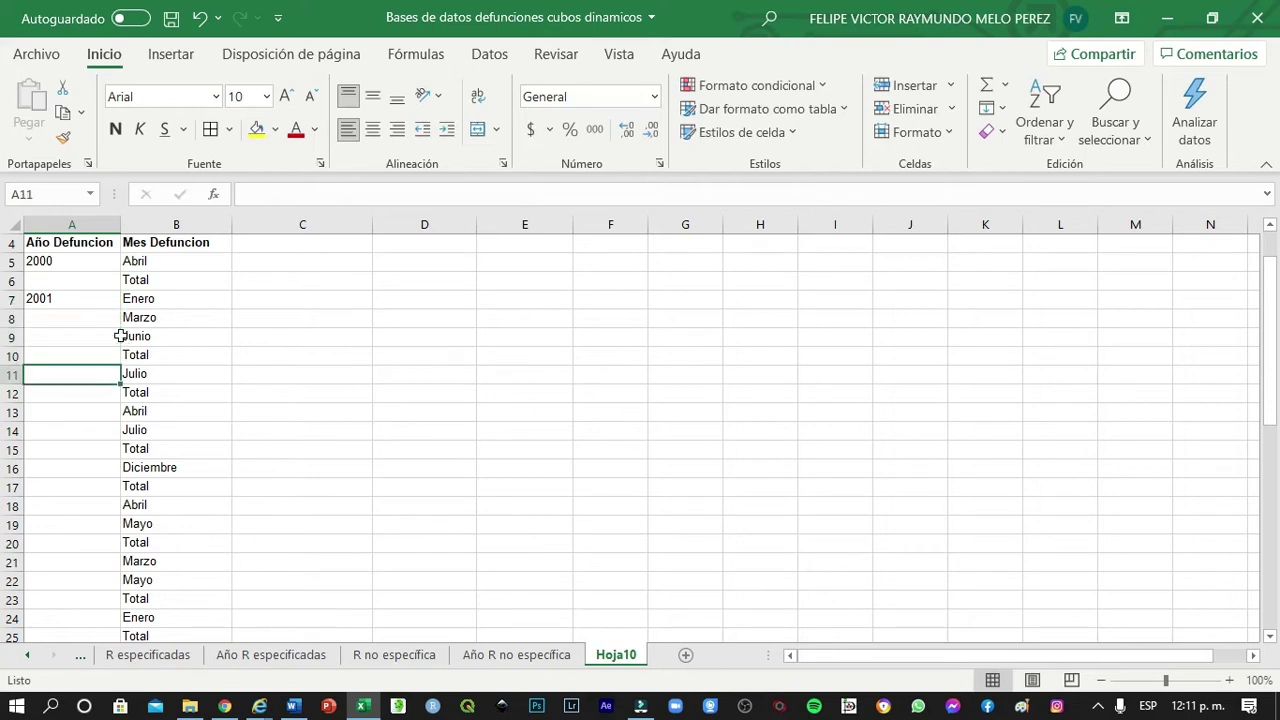
pyautogui.write('2002')
pyautogui.press('Return')
pyautogui.press('Down')
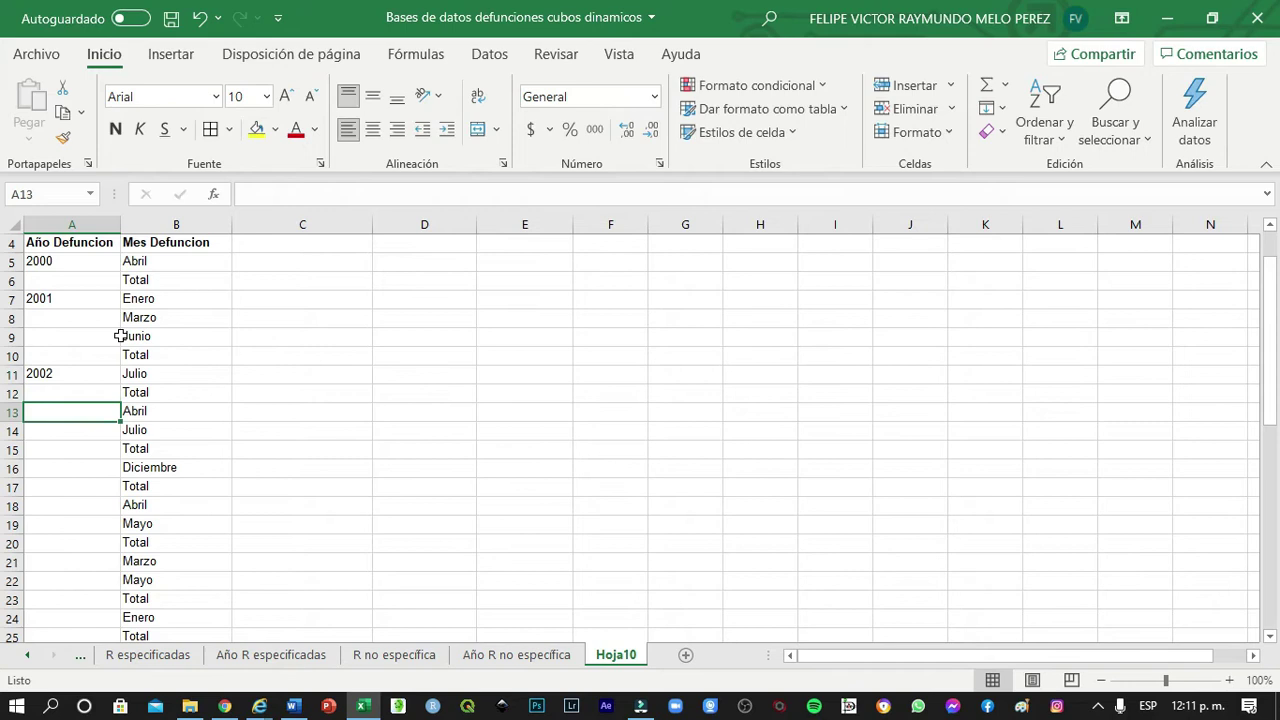
pyautogui.write('200')
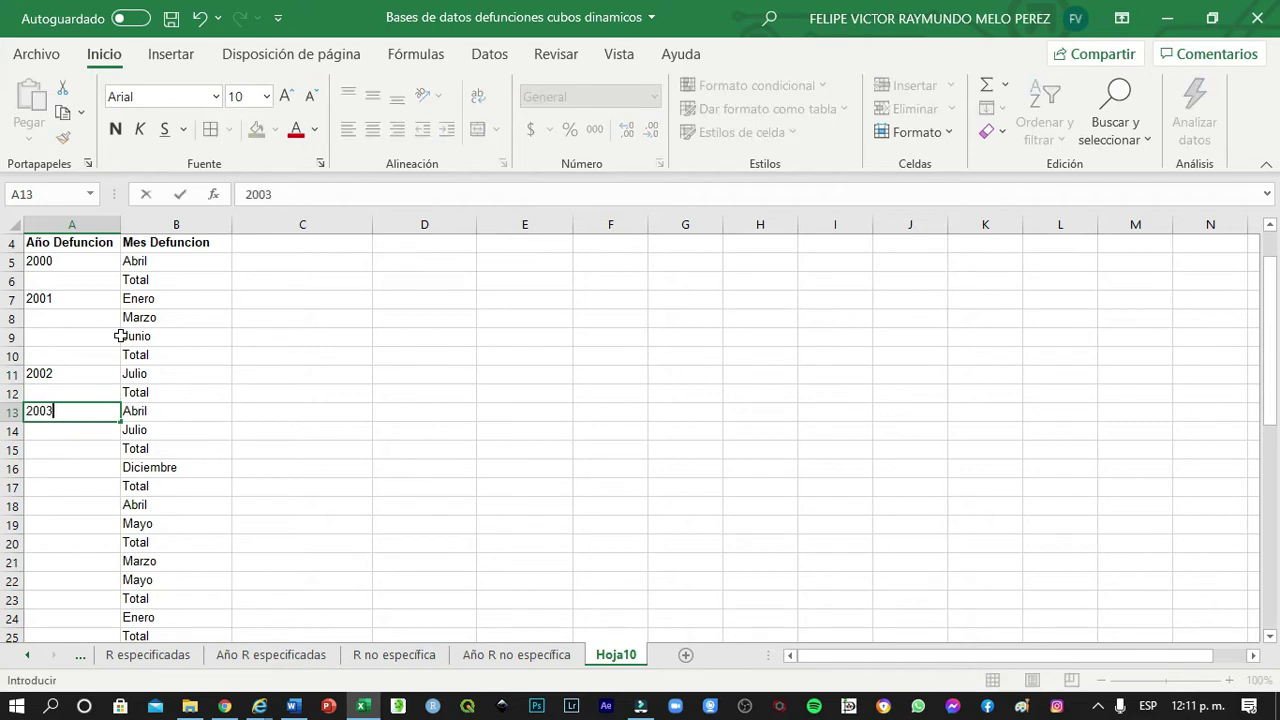
pyautogui.write('3')
pyautogui.press('Return')
# Enter the year 2004 in cell A16, beside the Diciembre row
pyautogui.press('Down')
pyautogui.press('Down')
pyautogui.write('200')
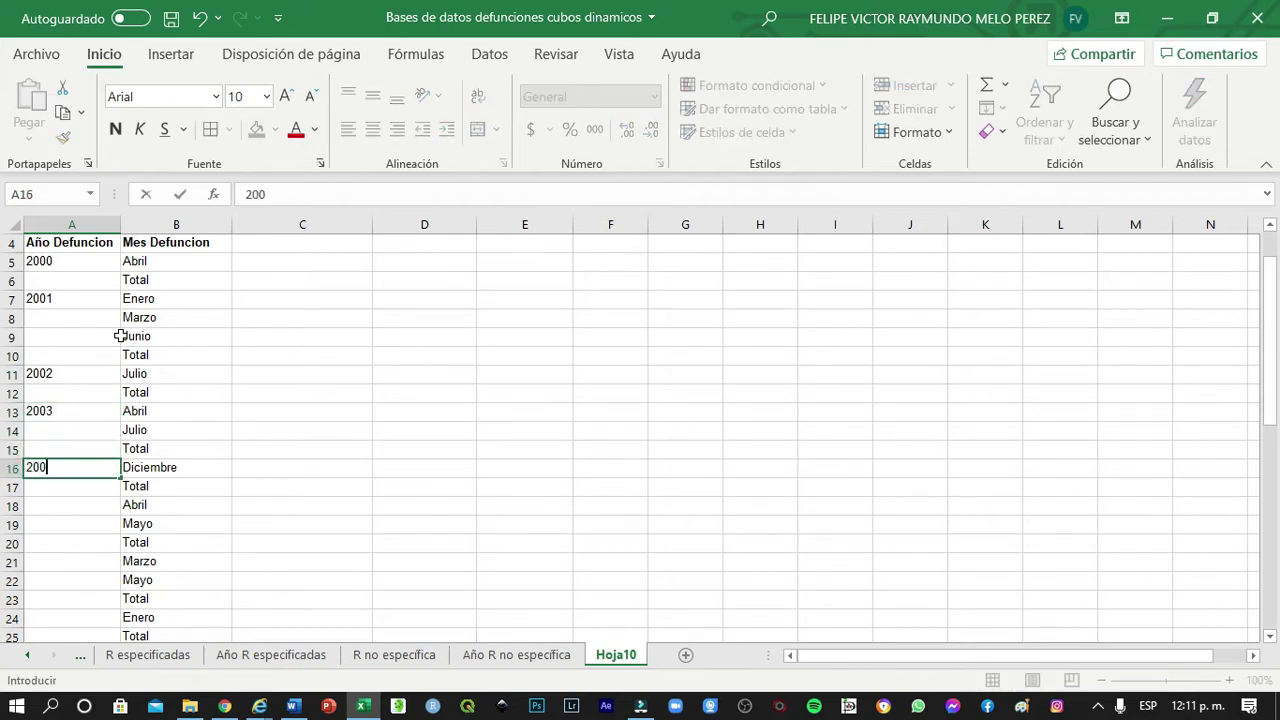
pyautogui.write('4')
pyautogui.press('Return')
# Enter the year 2006 in cell A21, beside the Marzo row
pyautogui.press('Down')
pyautogui.press('Down')
pyautogui.press('Down')
pyautogui.press('Down')
pyautogui.write('2')
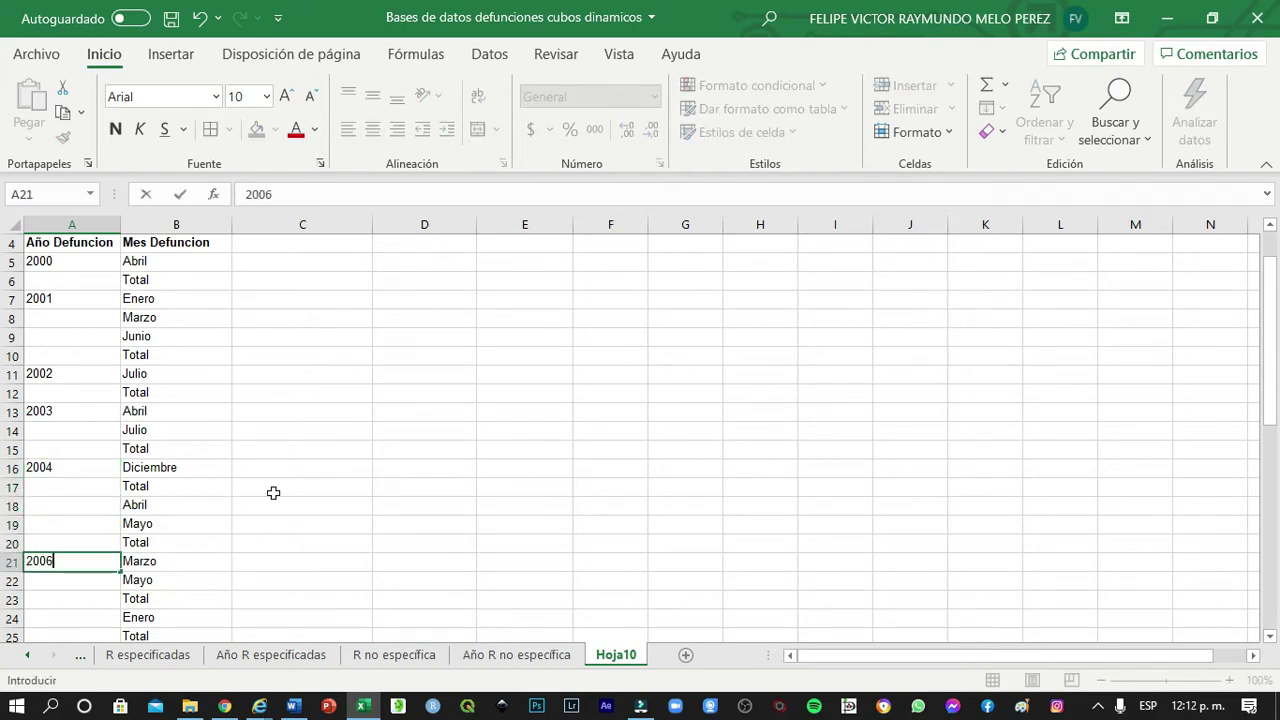
pyautogui.scroll(-3, 306, 478)
pyautogui.click(306, 450)
# Enter the year 2008 in cell A24 and 2009 in cell A26
pyautogui.scroll(-1, 346, 506)
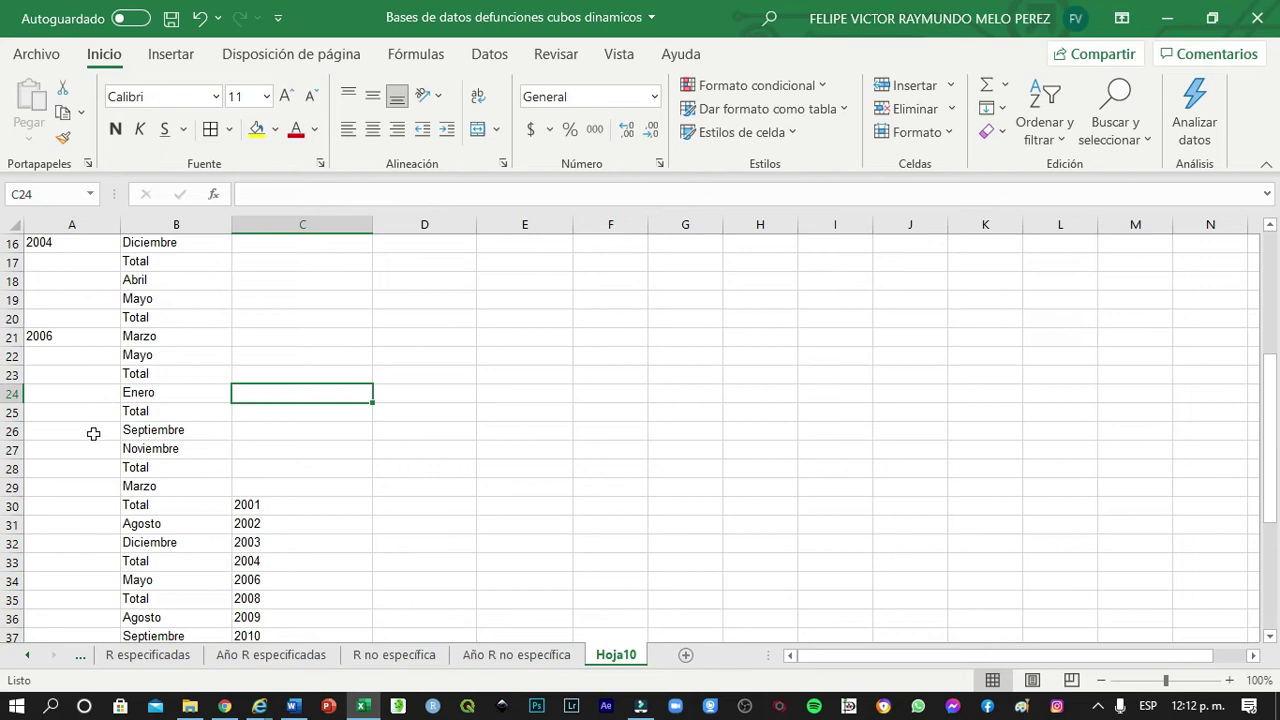
pyautogui.click(93, 433)
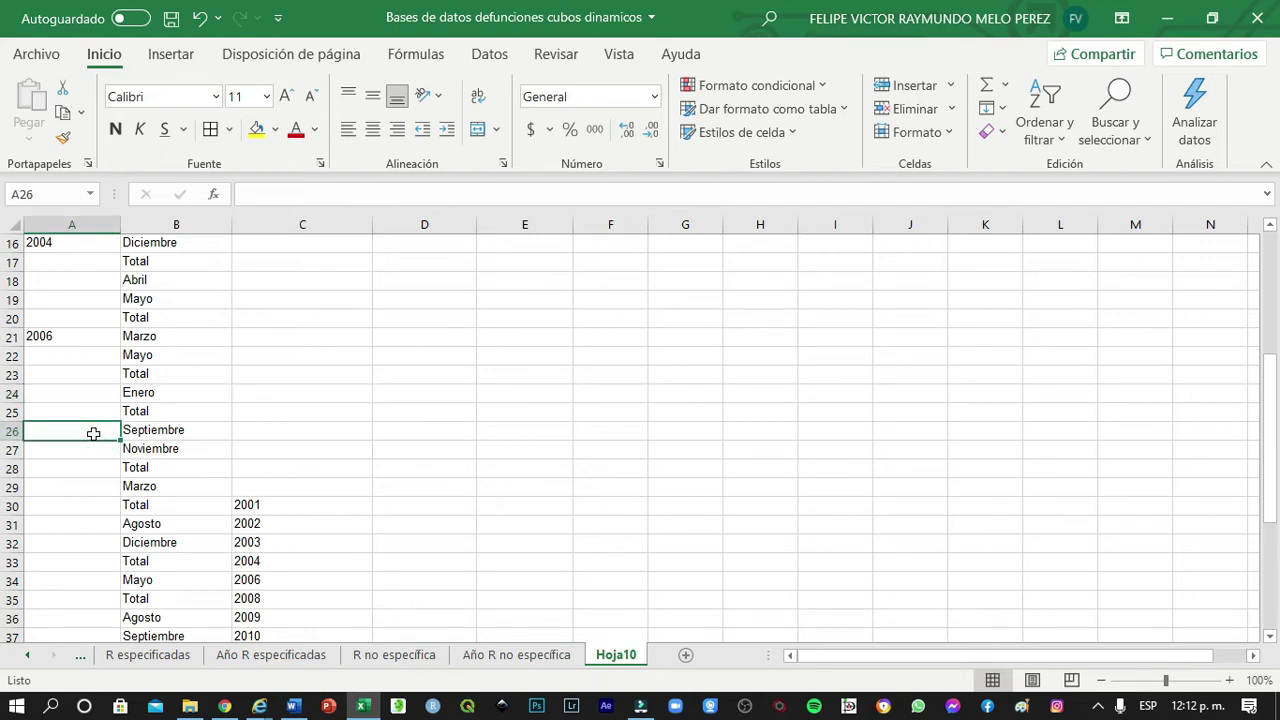
pyautogui.click(96, 392)
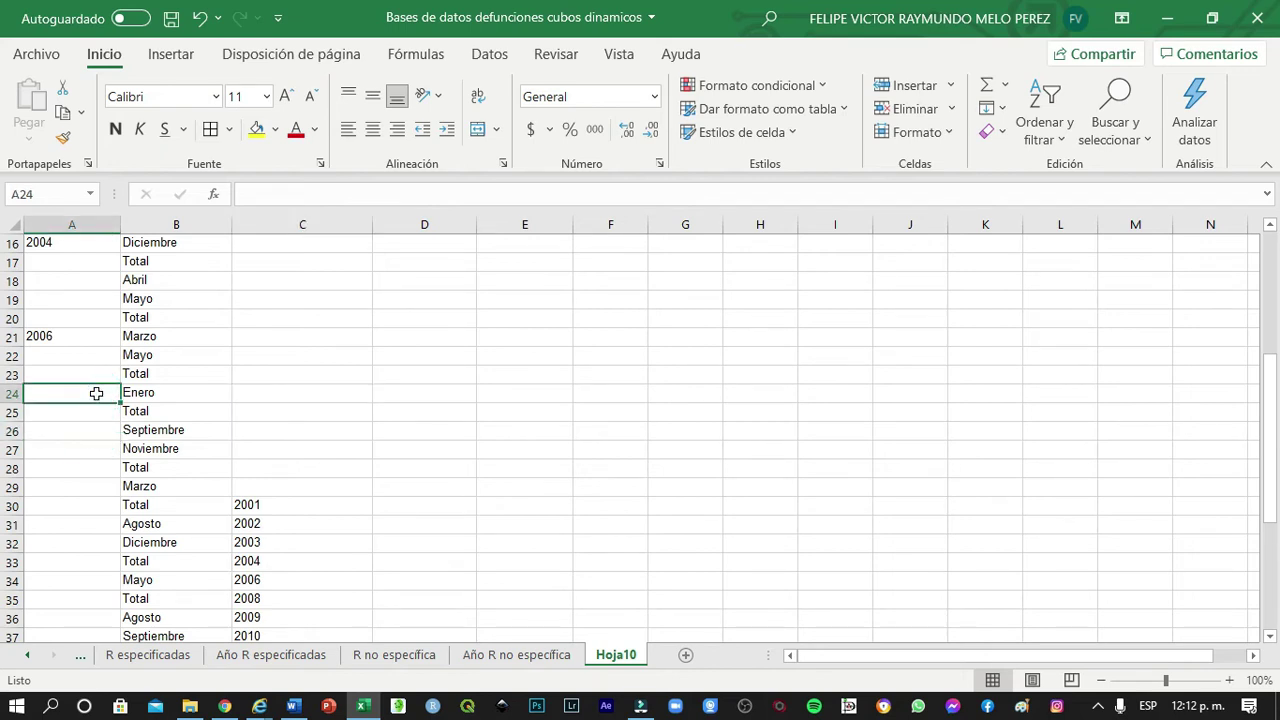
pyautogui.write('2008')
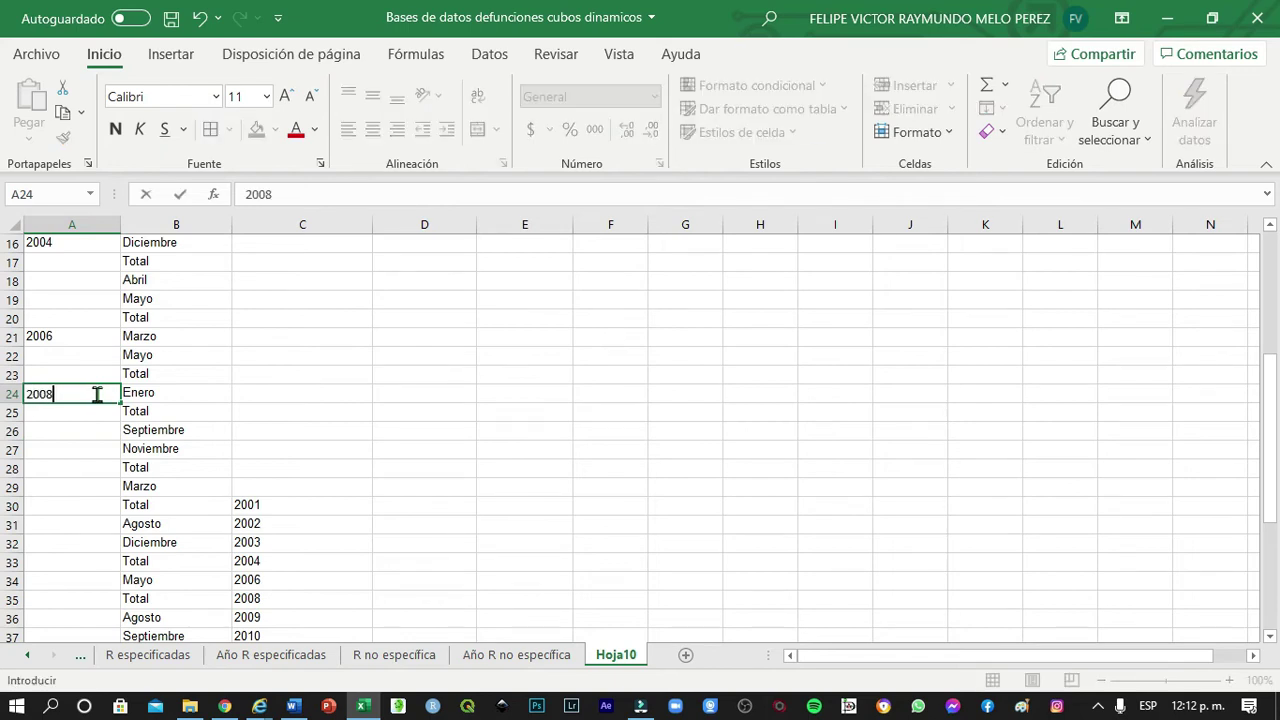
pyautogui.press('Return')
pyautogui.press('Down')
pyautogui.write('20')
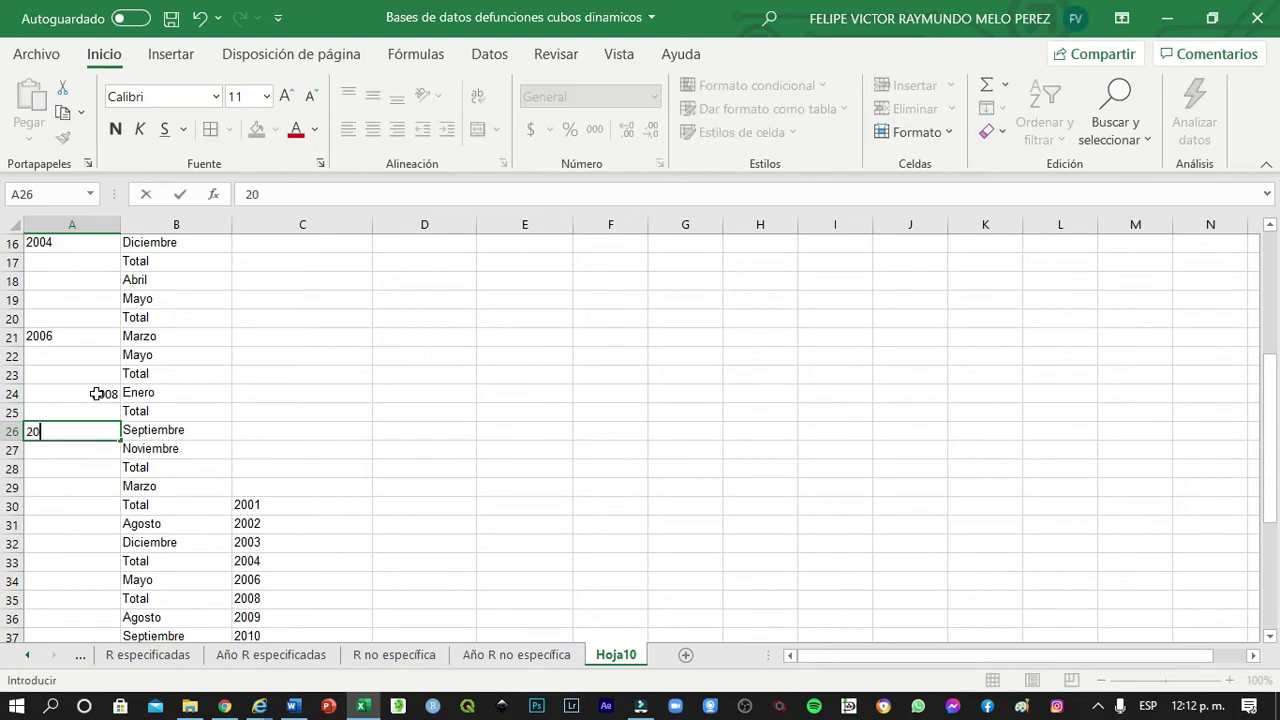
pyautogui.press('Return')
# Enter the year 2010 in cell A29, beside the Marzo row
pyautogui.press('Down')
pyautogui.press('Down')
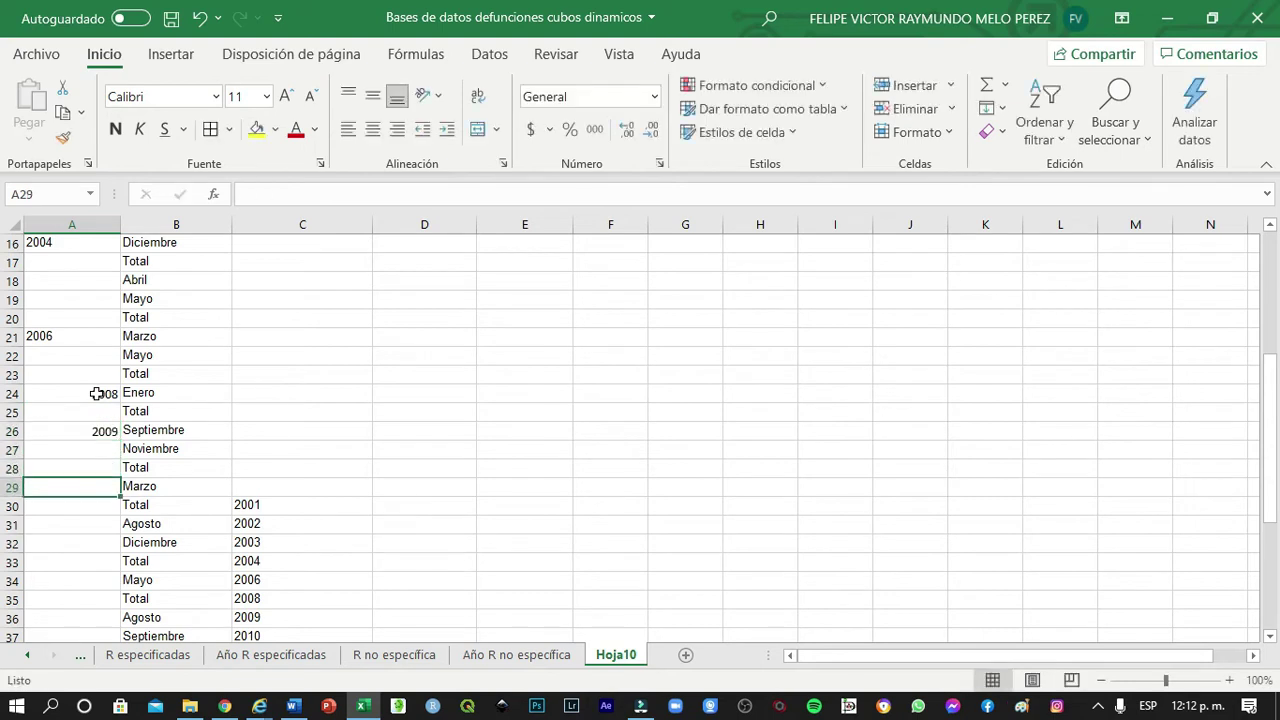
pyautogui.write('2')
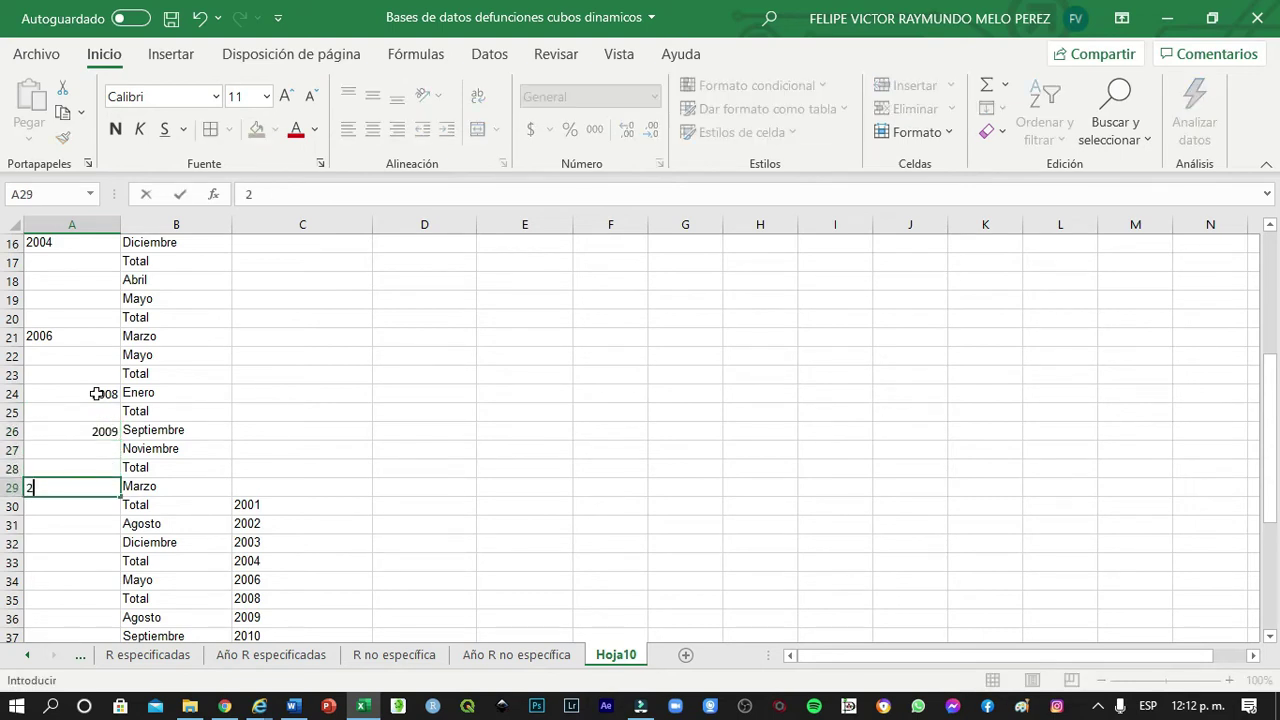
pyautogui.write('010')
pyautogui.click(291, 443)
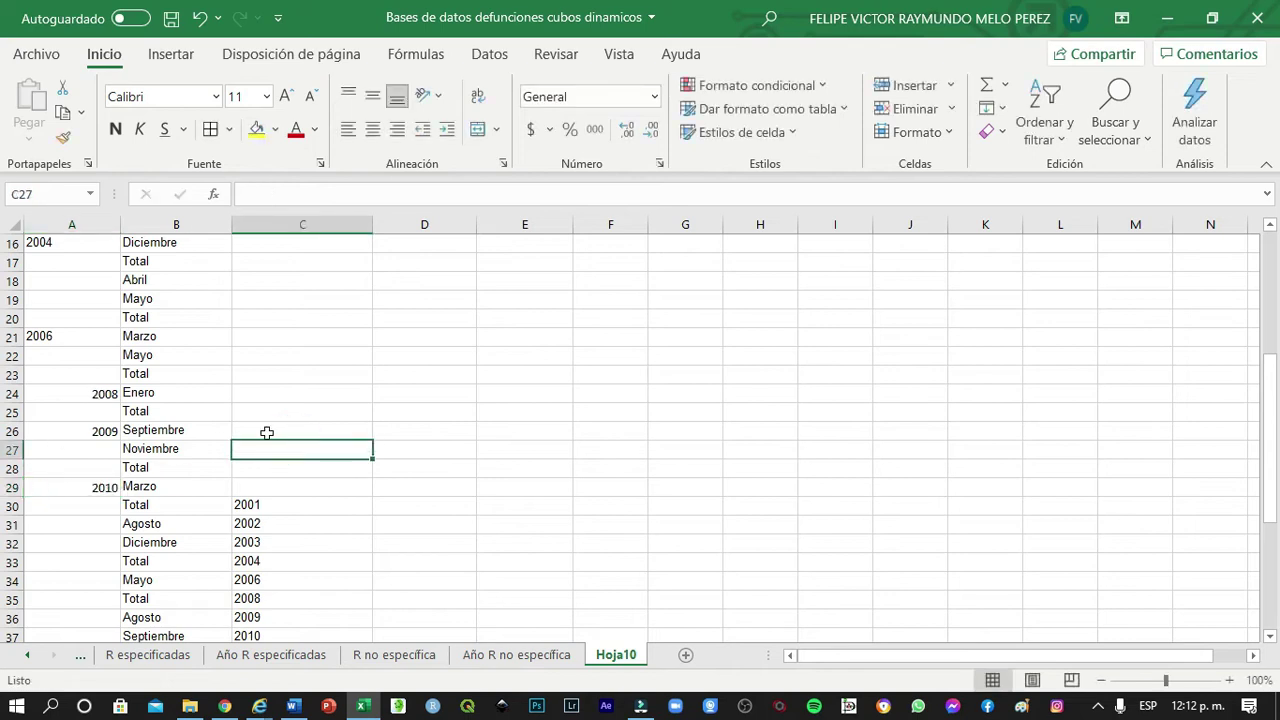
# Delete the auxiliary list of years in cells C30:C45
pyautogui.scroll(-3, 296, 430)
pyautogui.moveTo(309, 340); pyautogui.dragTo(296, 615)
pyautogui.press('Delete')
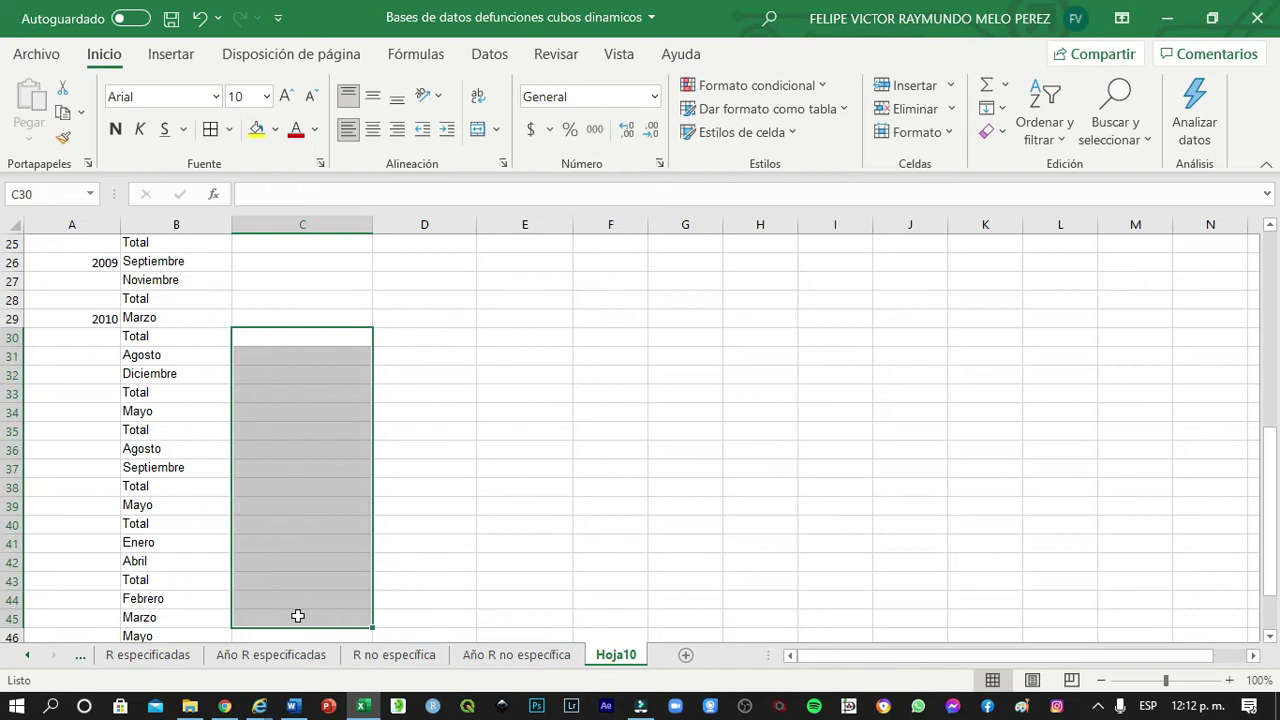
pyautogui.click(189, 372)
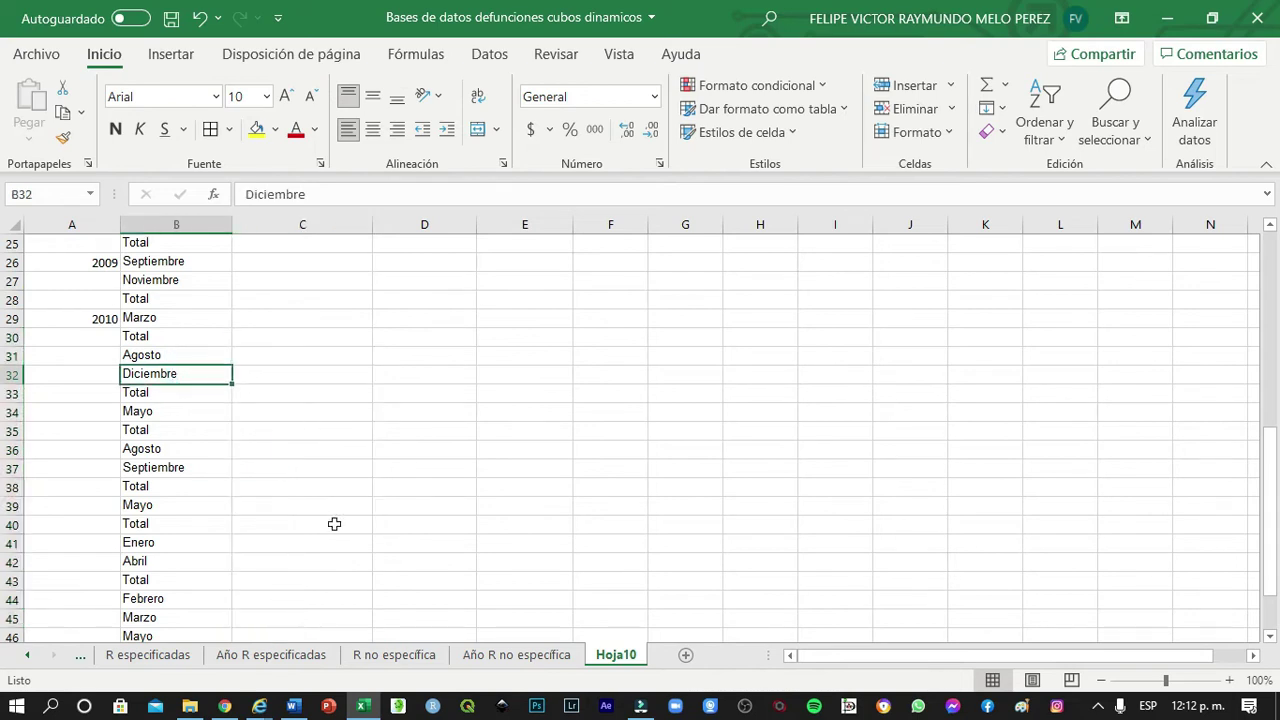
# Enter the label "Gran total" in cell A50, below the last month row
pyautogui.scroll(-2, 311, 413)
pyautogui.scroll(-1, 324, 516)
pyautogui.click(84, 541)
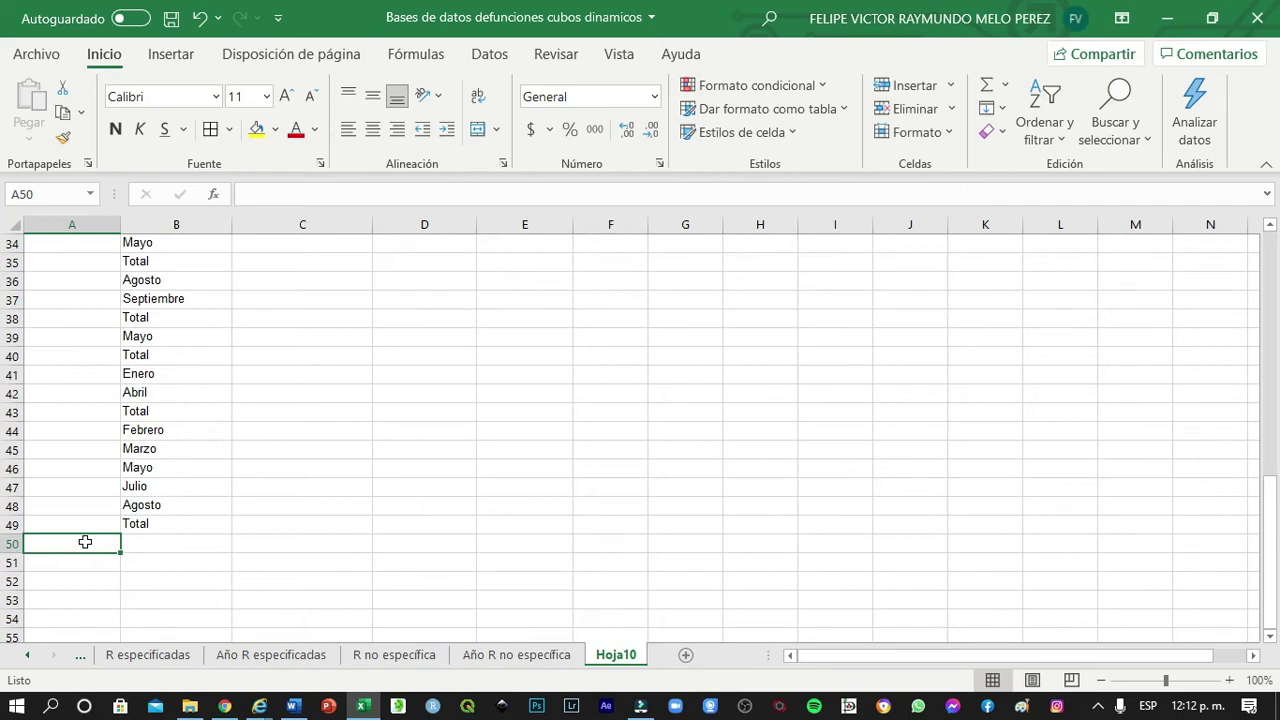
pyautogui.write('Gran')
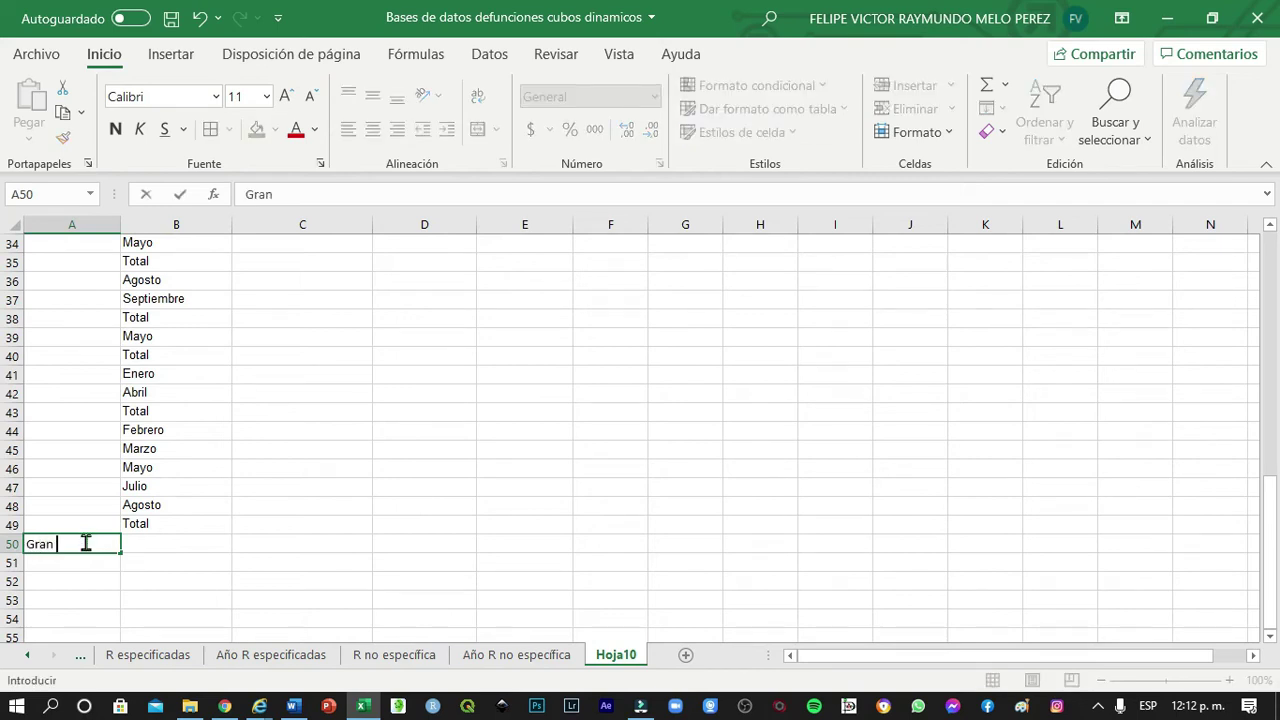
pyautogui.write(' total')
pyautogui.click(408, 543)
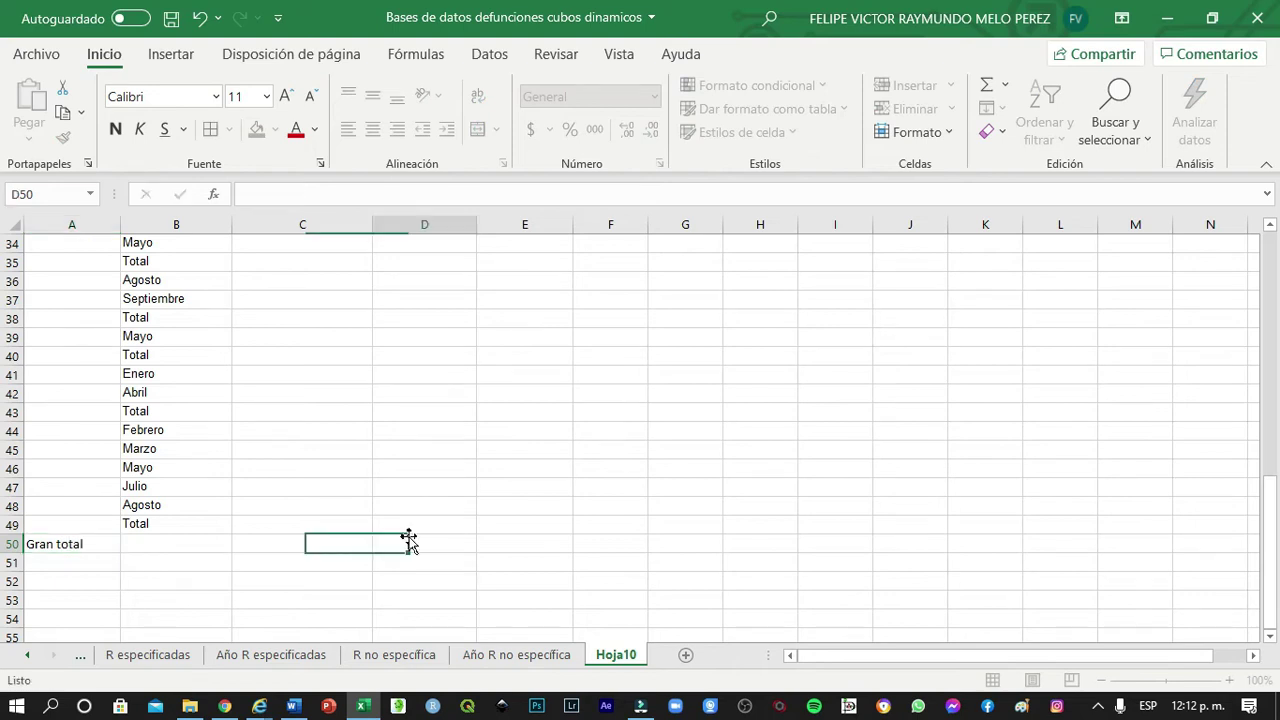
# Switch to the DGIS deaths cube and expand Chiapas, Ciudad de México, Guerrero and México into their health jurisdictions
pyautogui.scroll(11, 470, 520)
pyautogui.hotkey('alt', 'Tab')
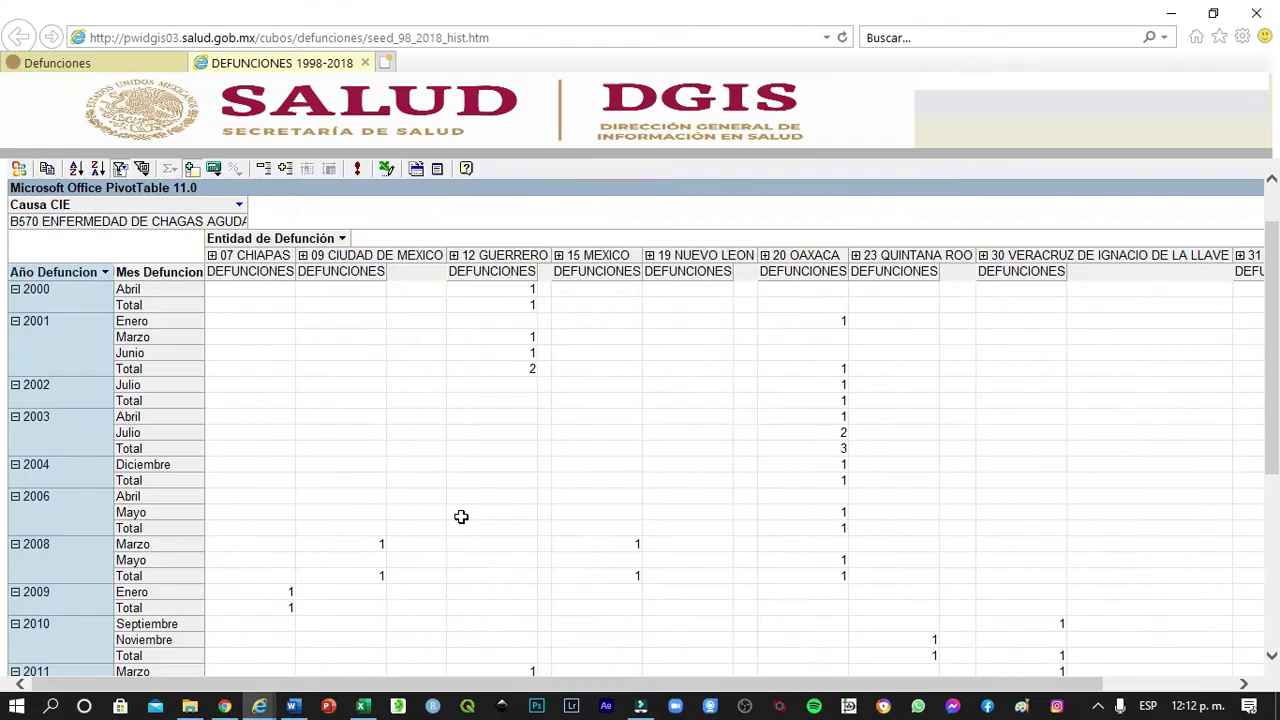
pyautogui.click(212, 256)
pyautogui.click(213, 257)
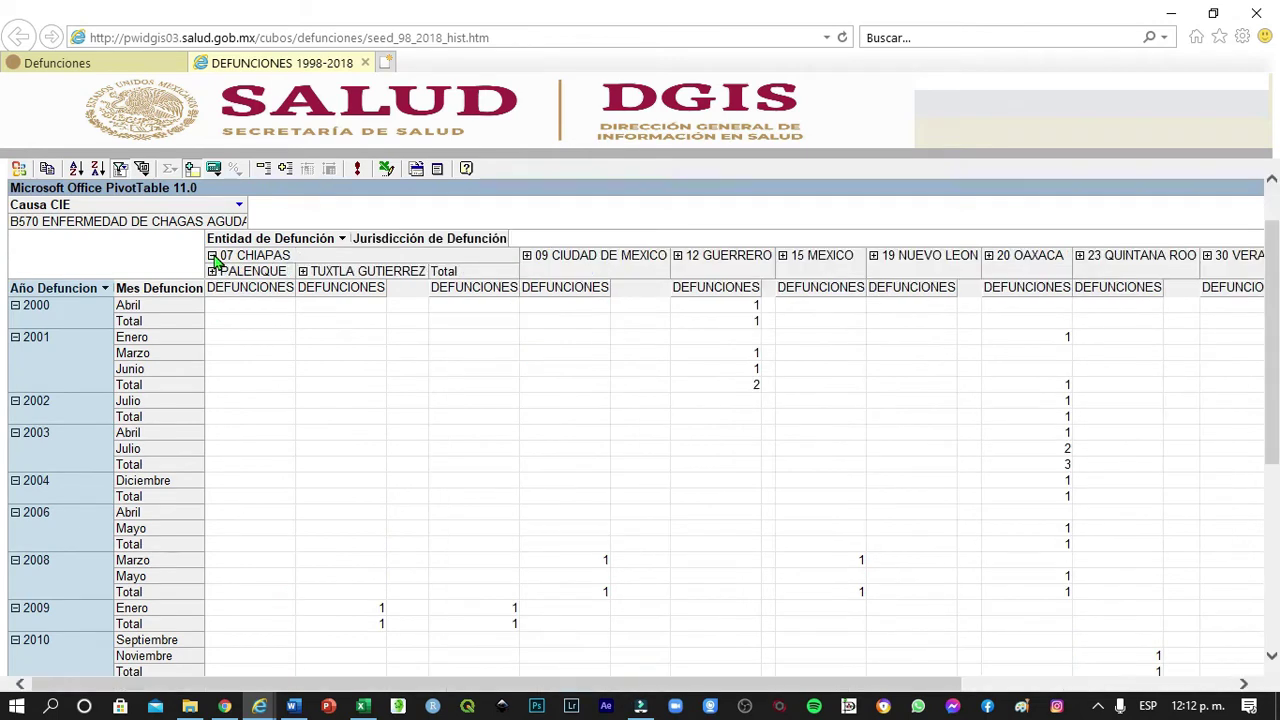
pyautogui.click(527, 256)
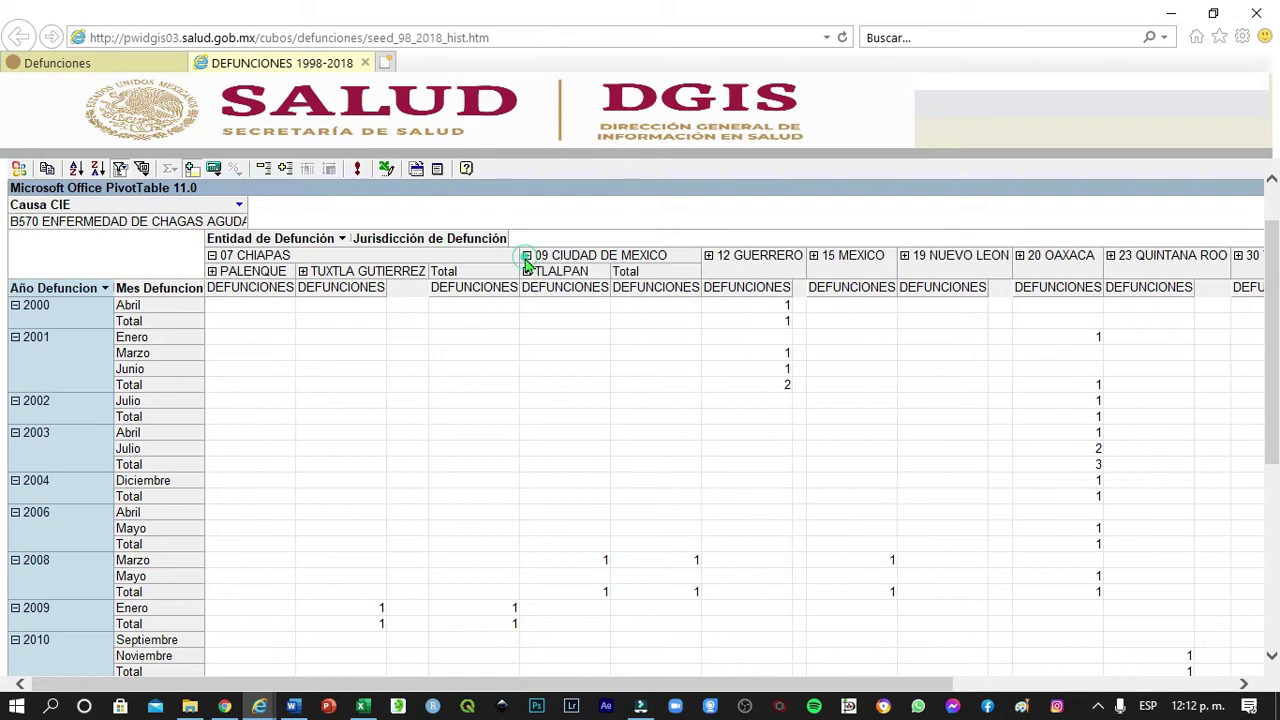
pyautogui.click(707, 258)
pyautogui.click(991, 257)
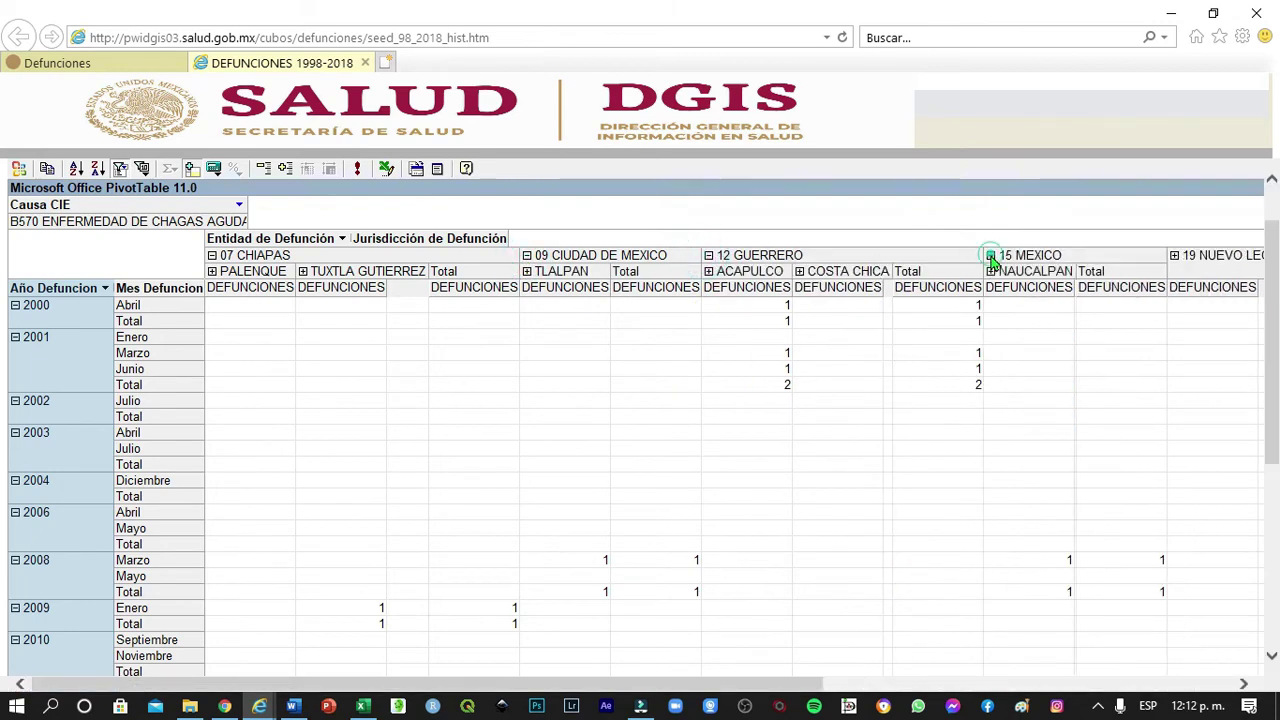
# Expand the Nuevo León, Oaxaca and Quintana Roo columns of the cube into their jurisdictions
pyautogui.moveTo(733, 686); pyautogui.dragTo(1073, 686)
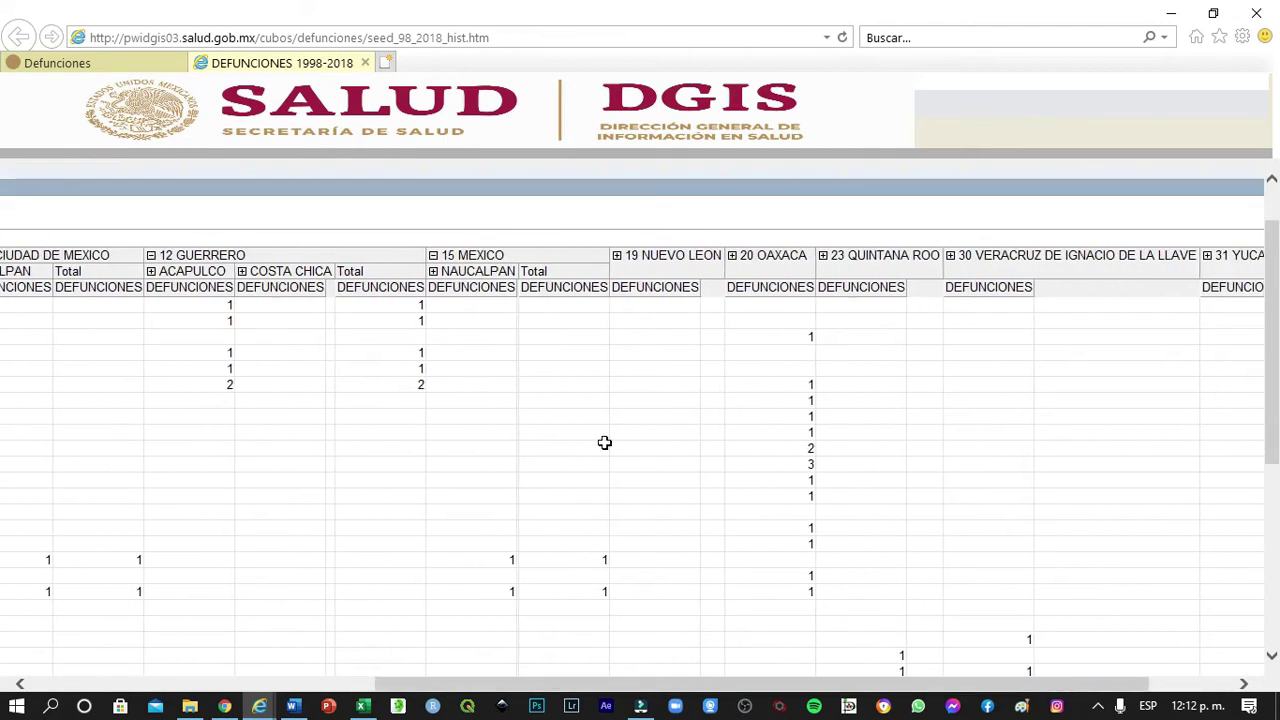
pyautogui.click(617, 256)
pyautogui.moveTo(890, 690); pyautogui.dragTo(1035, 688)
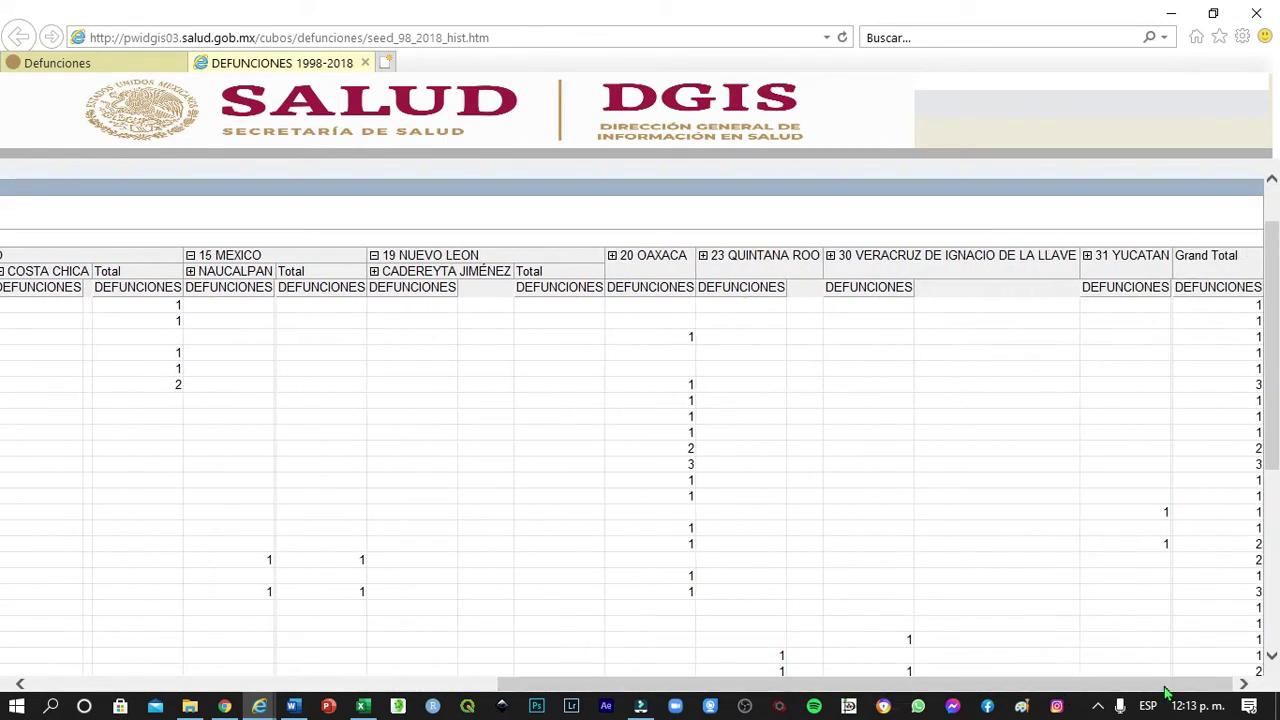
pyautogui.click(613, 256)
pyautogui.click(1027, 257)
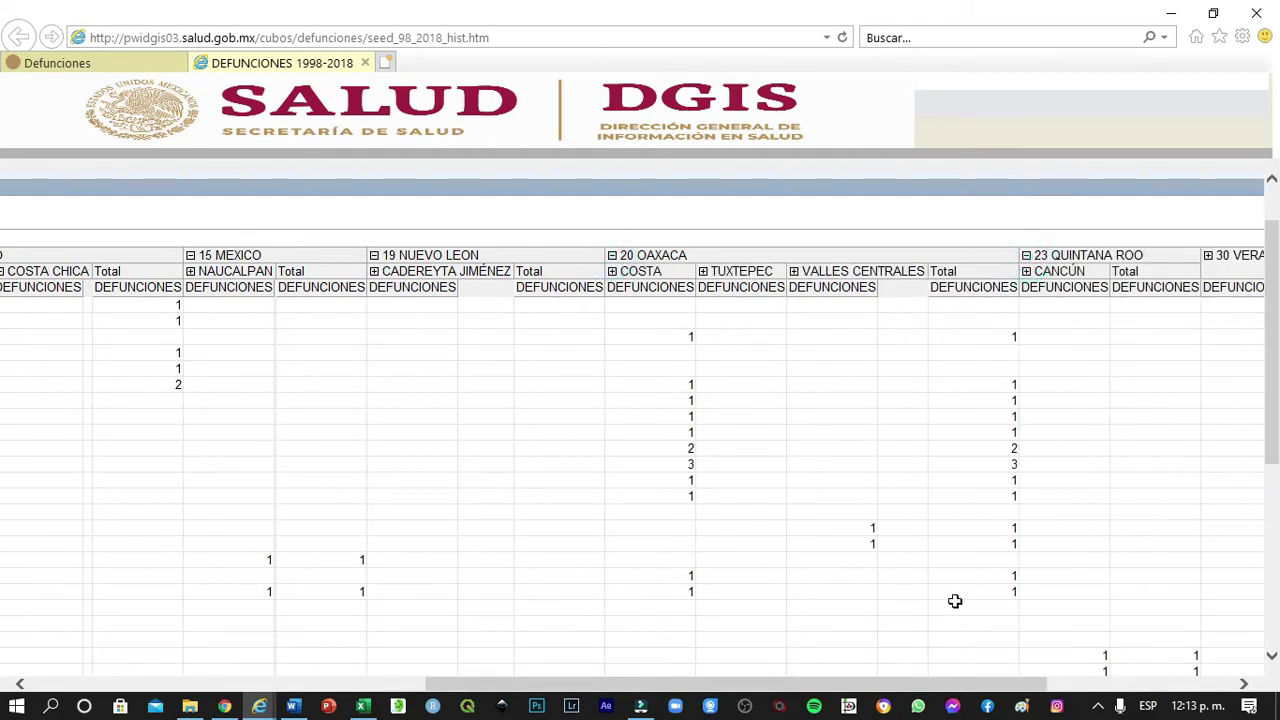
# Expand the Veracruz and Yucatán columns of the cube into their jurisdictions
pyautogui.moveTo(833, 686); pyautogui.dragTo(1018, 686)
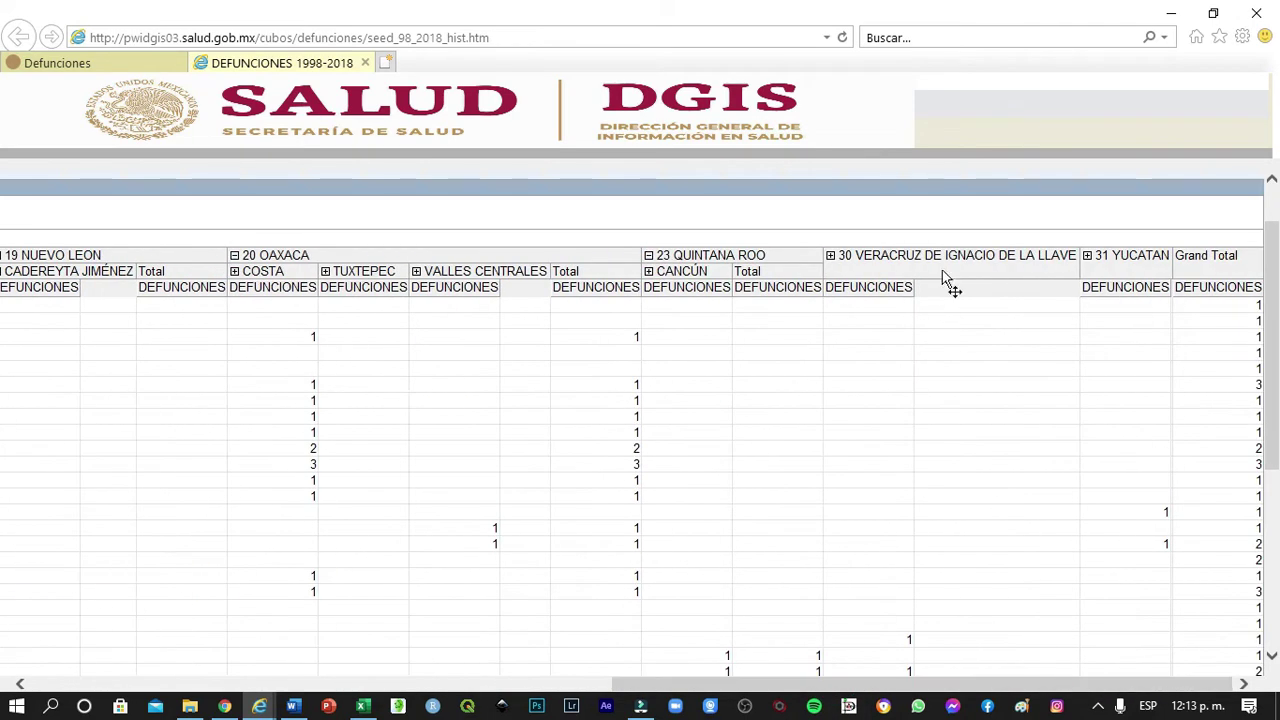
pyautogui.click(830, 256)
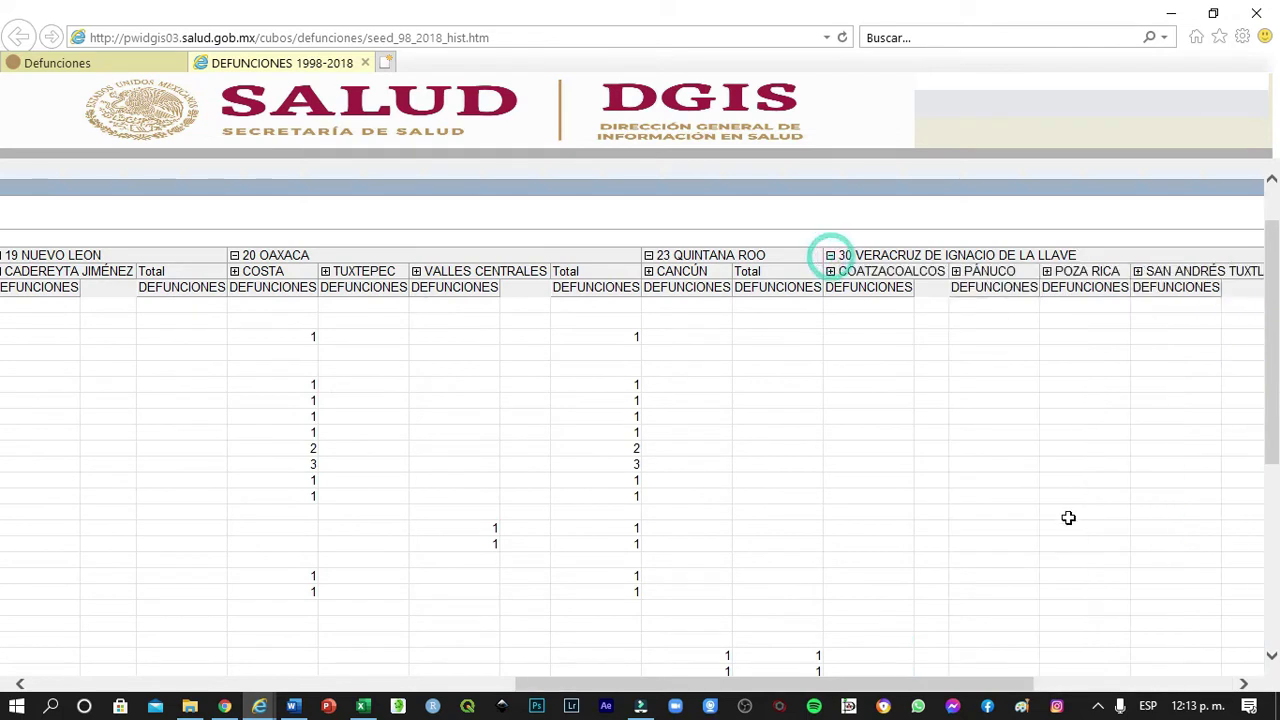
pyautogui.moveTo(965, 686); pyautogui.dragTo(1177, 690)
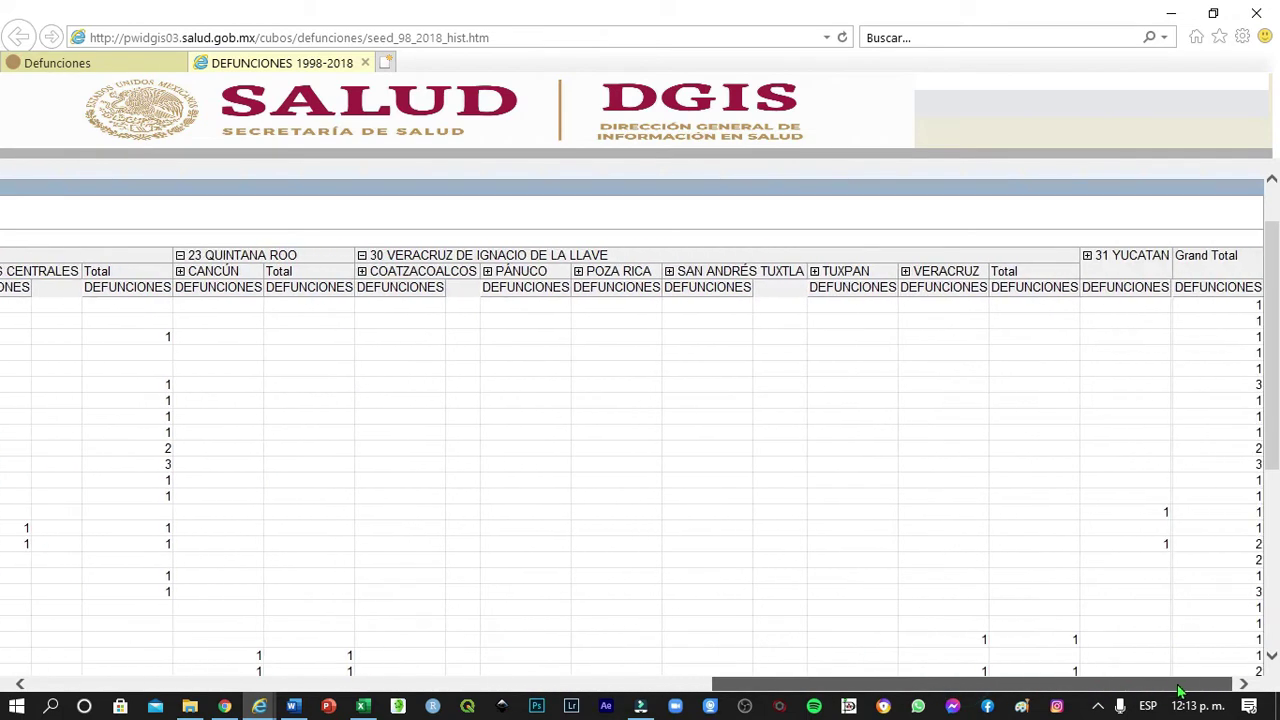
pyautogui.click(1088, 256)
# Copy the whole 07 CHIAPAS column block from the cube and paste it into Hoja10 in Excel starting at cell C2
pyautogui.moveTo(1048, 684); pyautogui.dragTo(346, 611)
pyautogui.click(262, 257)
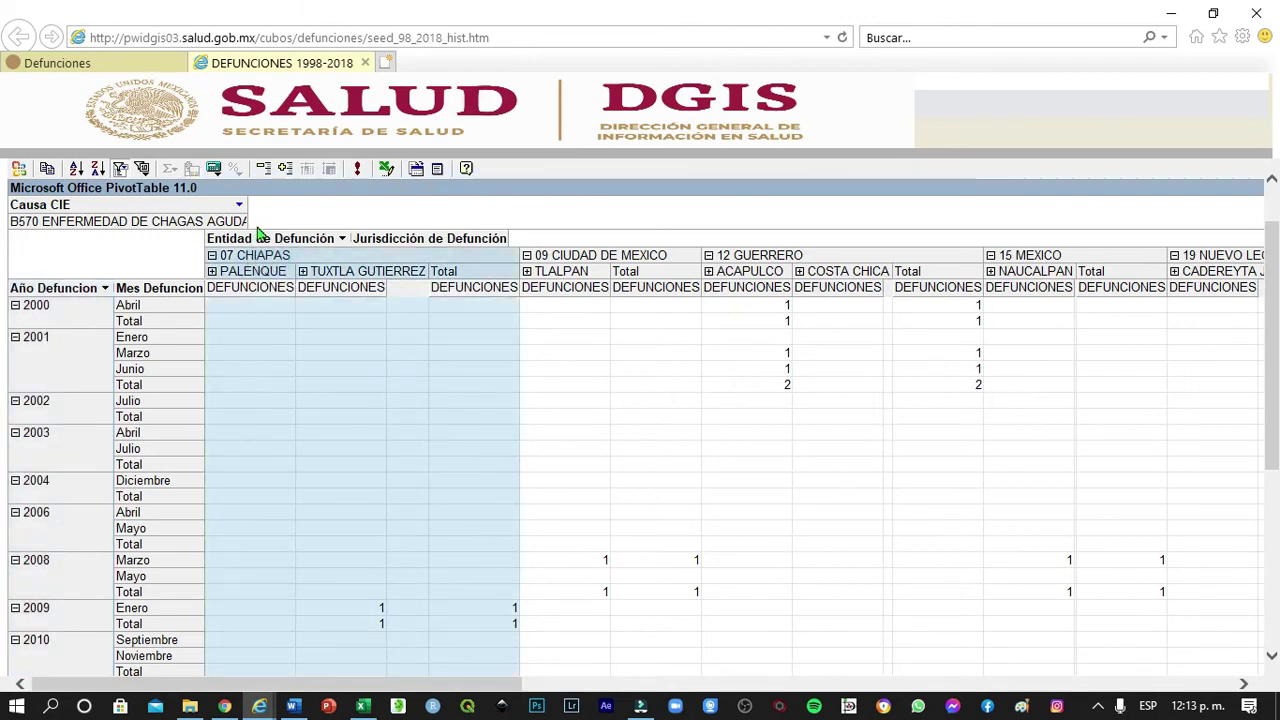
pyautogui.click(260, 239)
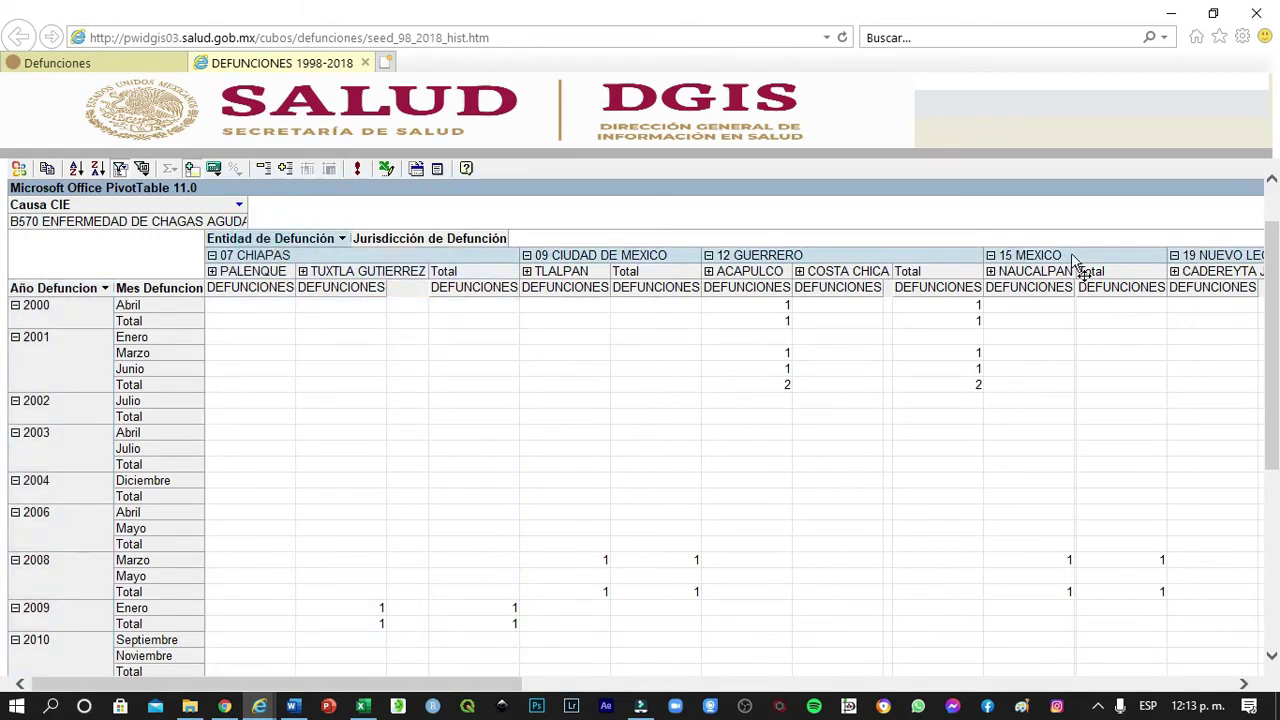
pyautogui.click(236, 257)
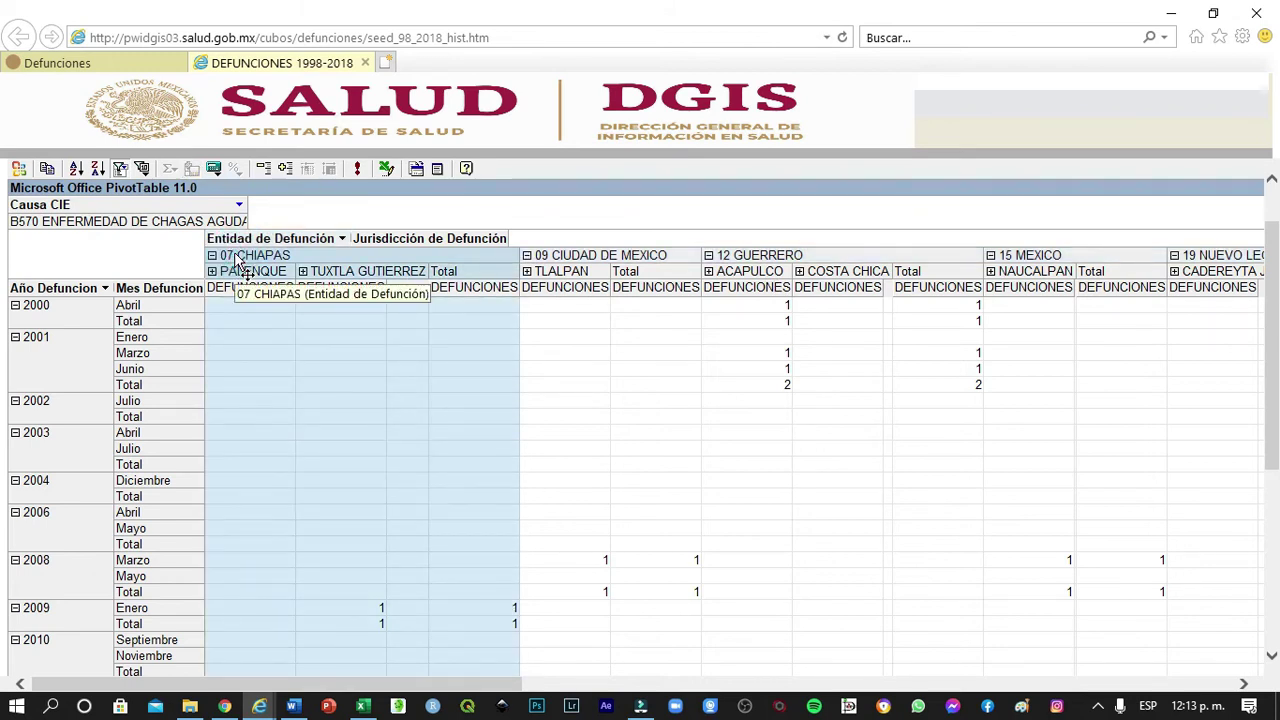
pyautogui.doubleClick(234, 255)
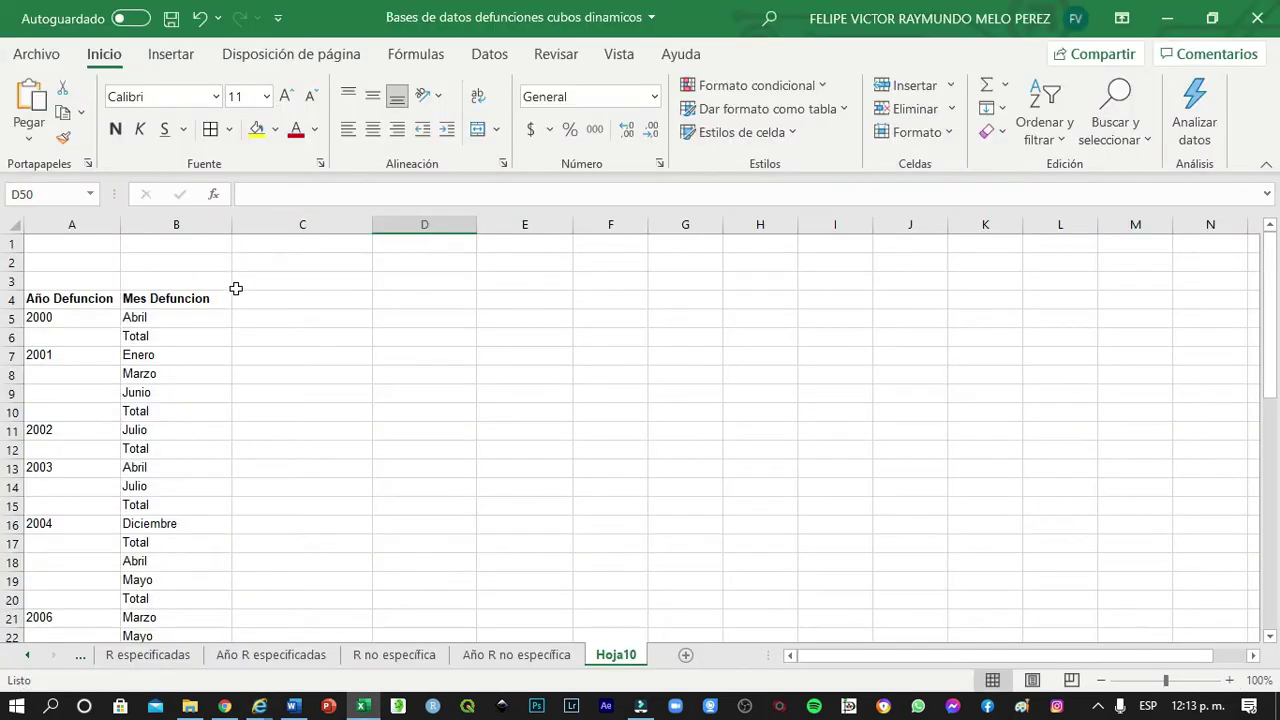
pyautogui.click(265, 279)
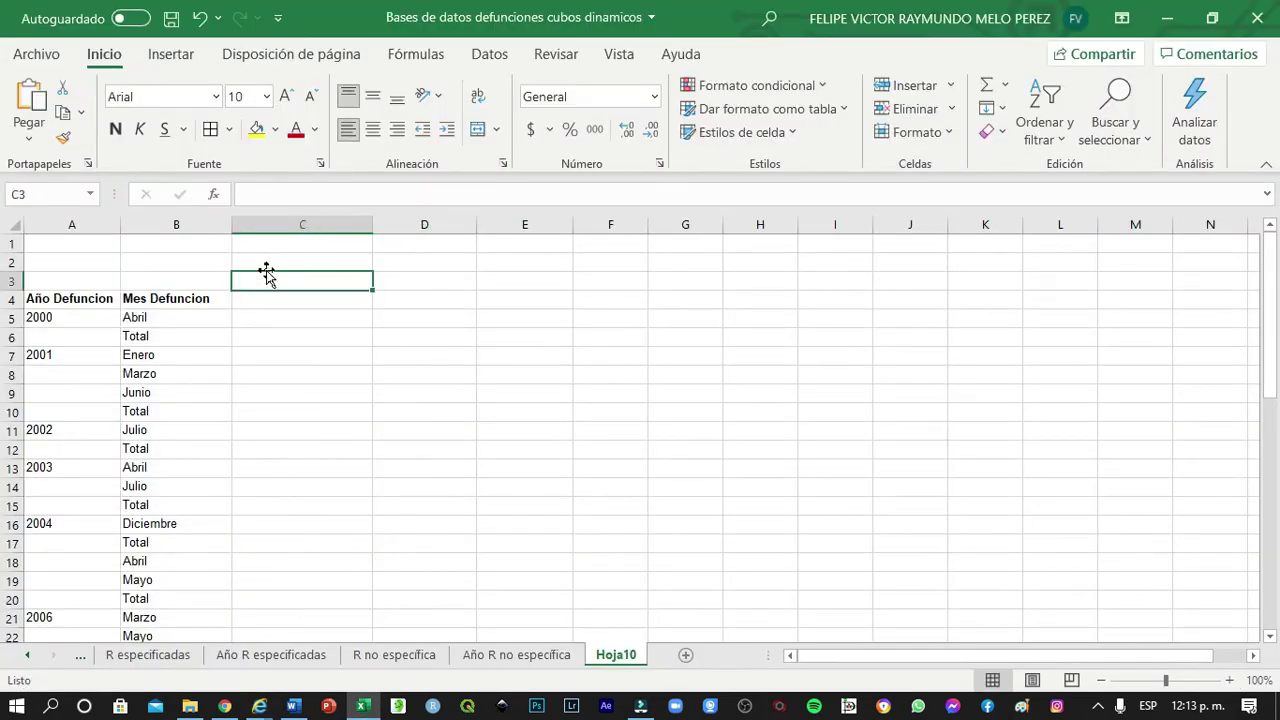
pyautogui.click(268, 259)
pyautogui.hotkey('ctrl', 'v')
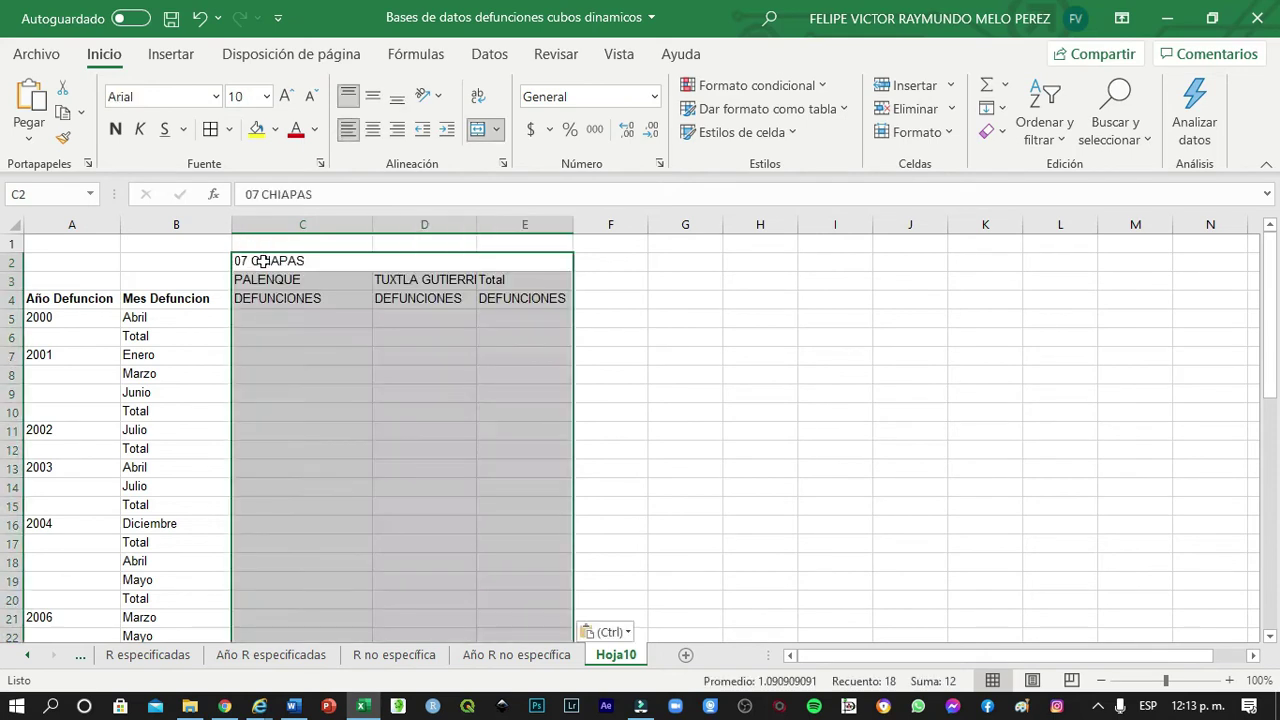
# Widen column D to fit the TUXTLA GUTIERREZ heading and narrow column C to fit its heading
pyautogui.click(345, 305)
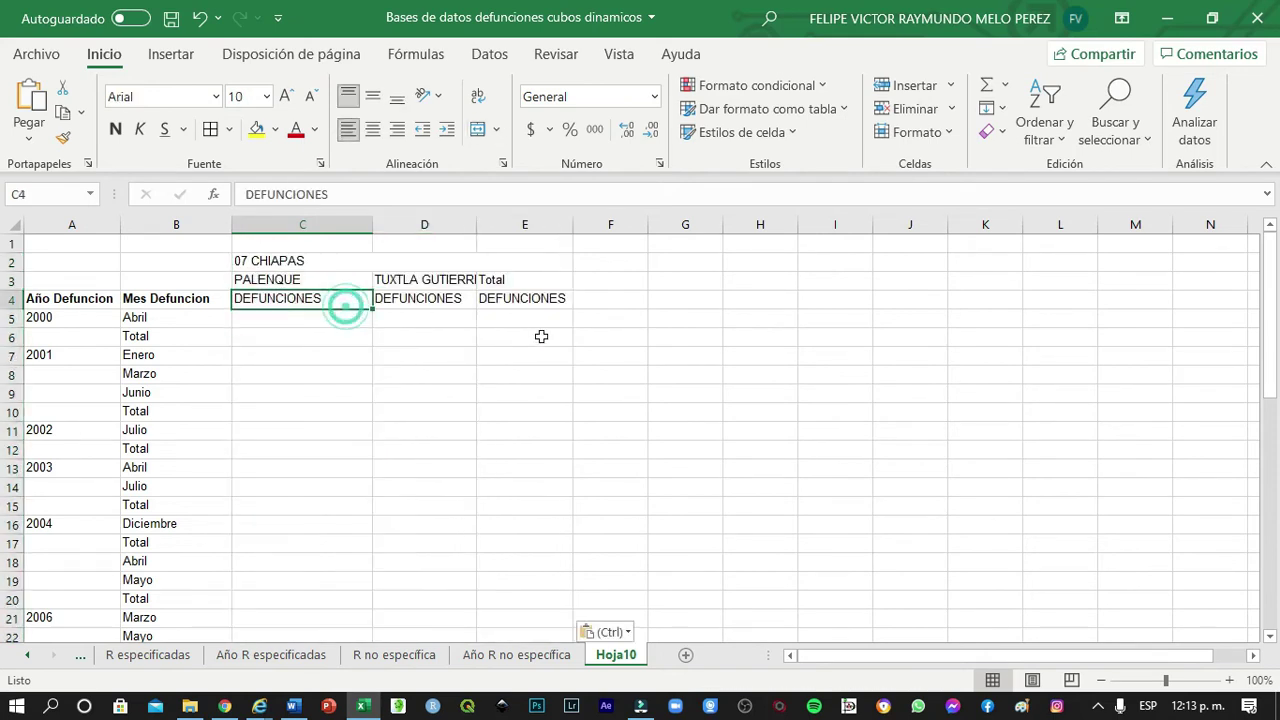
pyautogui.moveTo(476, 230); pyautogui.dragTo(514, 231)
pyautogui.doubleClick(514, 231)
pyautogui.moveTo(372, 224); pyautogui.dragTo(333, 224)
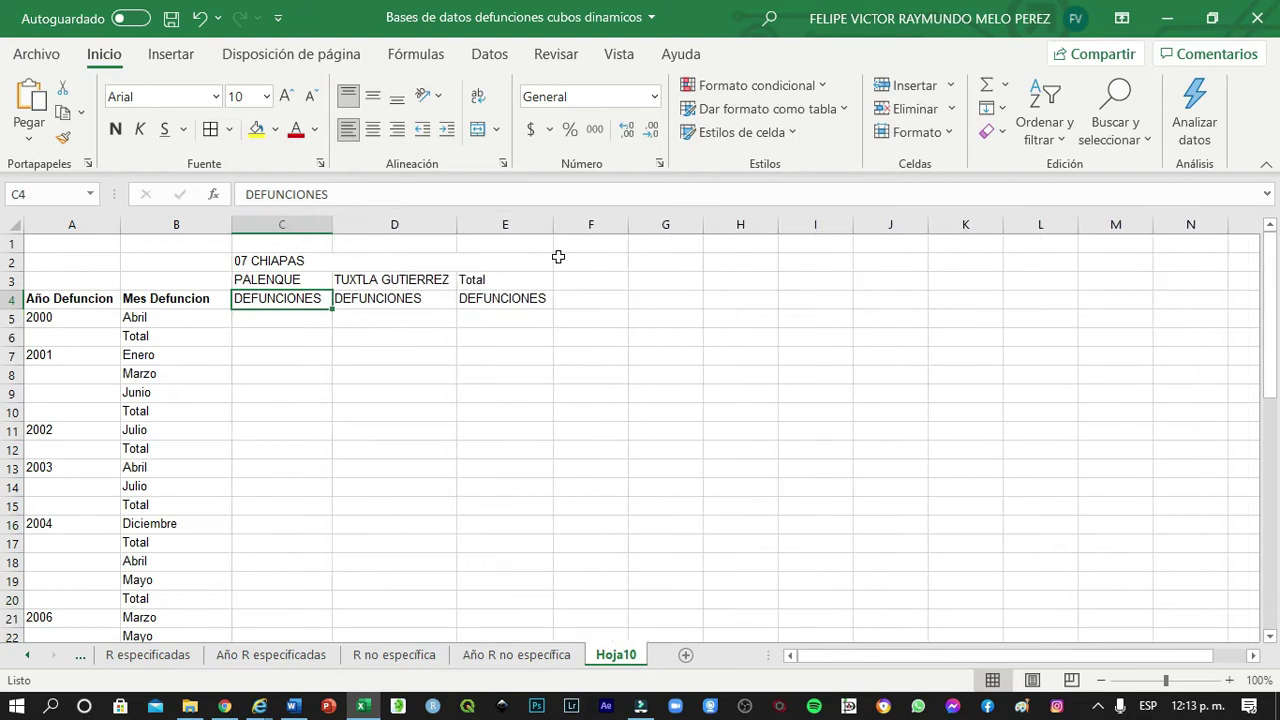
# Copy the 09 CIUDAD DE MEXICO block from the cube into Hoja10 at cell F2 and widen columns F and G
pyautogui.click(589, 263)
pyautogui.hotkey('alt', 'Tab')
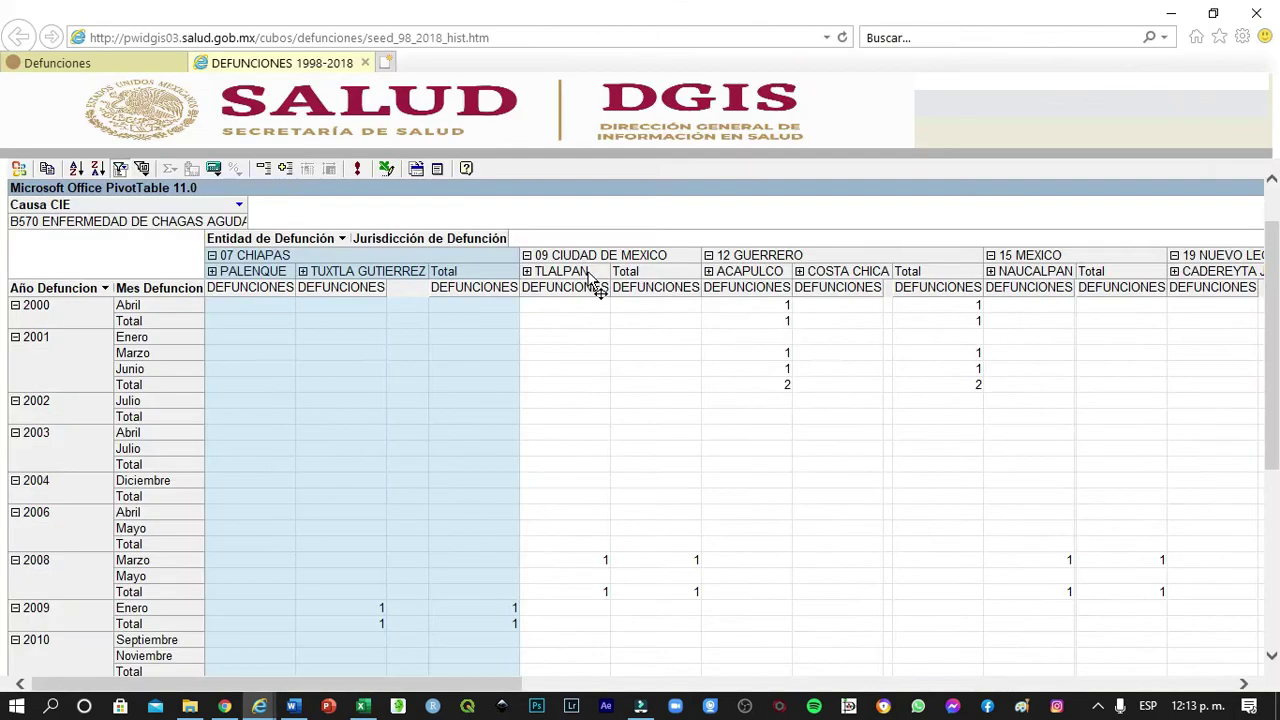
pyautogui.click(568, 260)
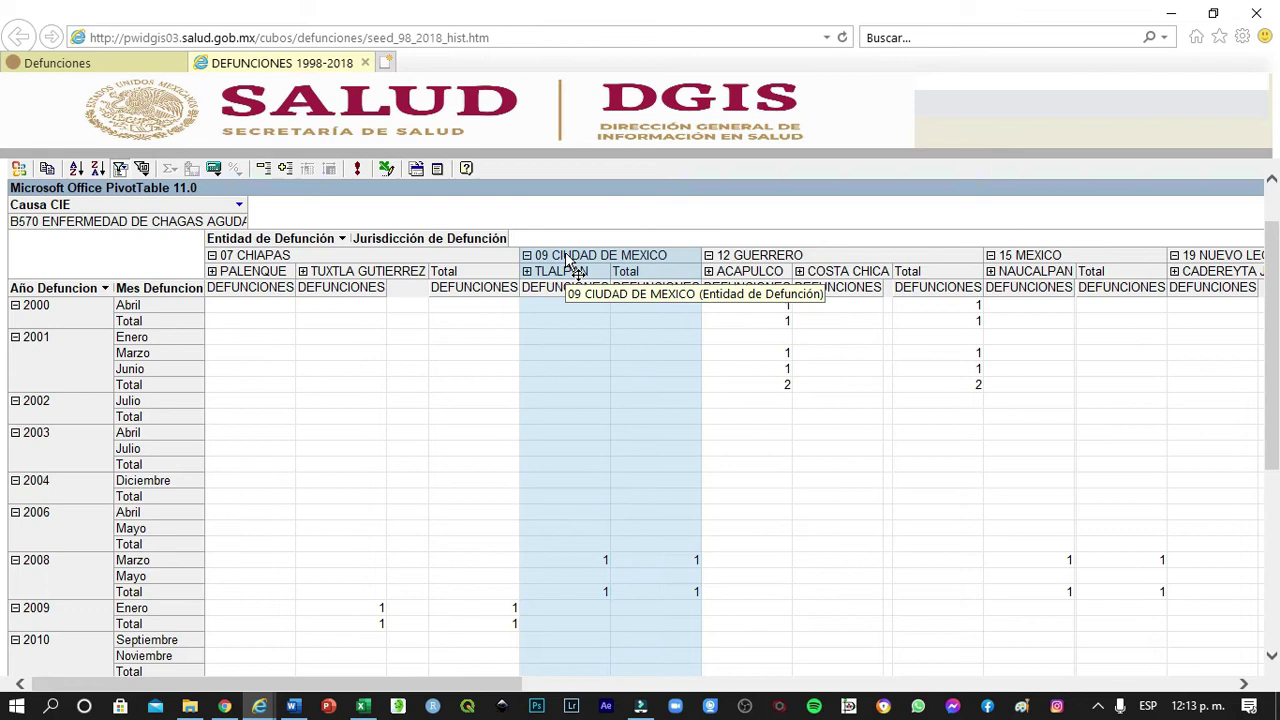
pyautogui.hotkey('alt', 'Tab')
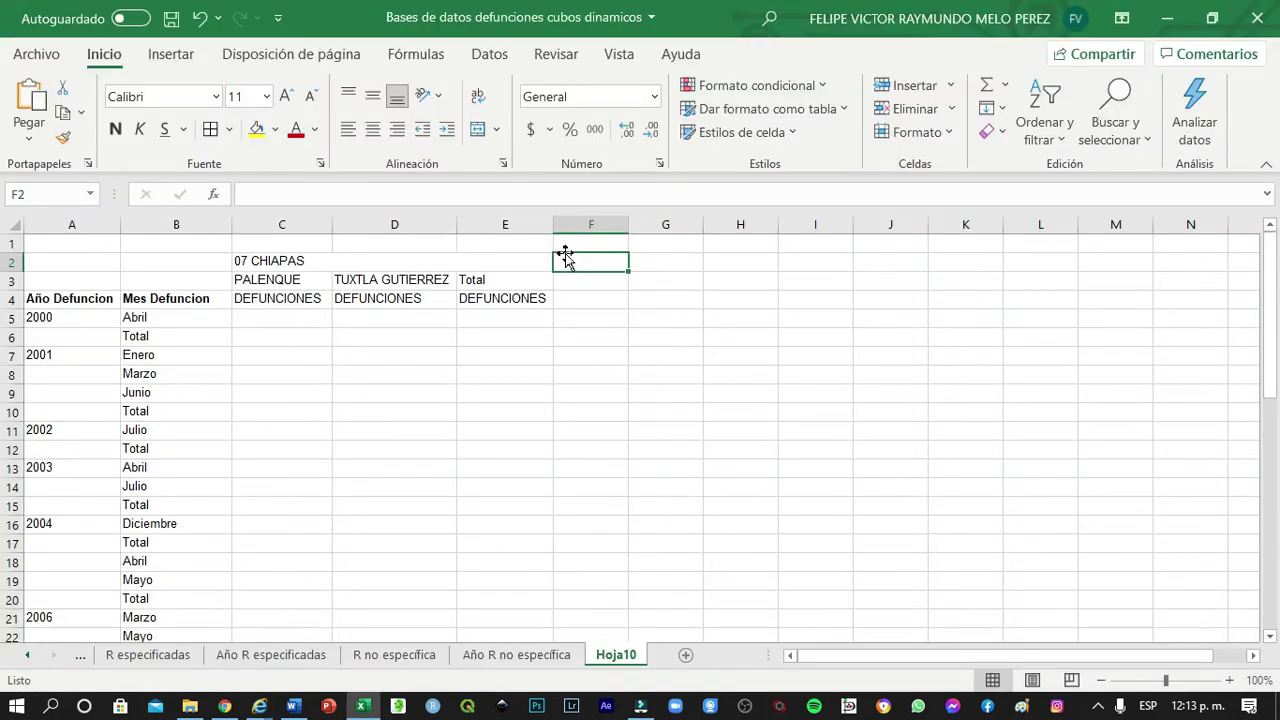
pyautogui.hotkey('ctrl', 'v')
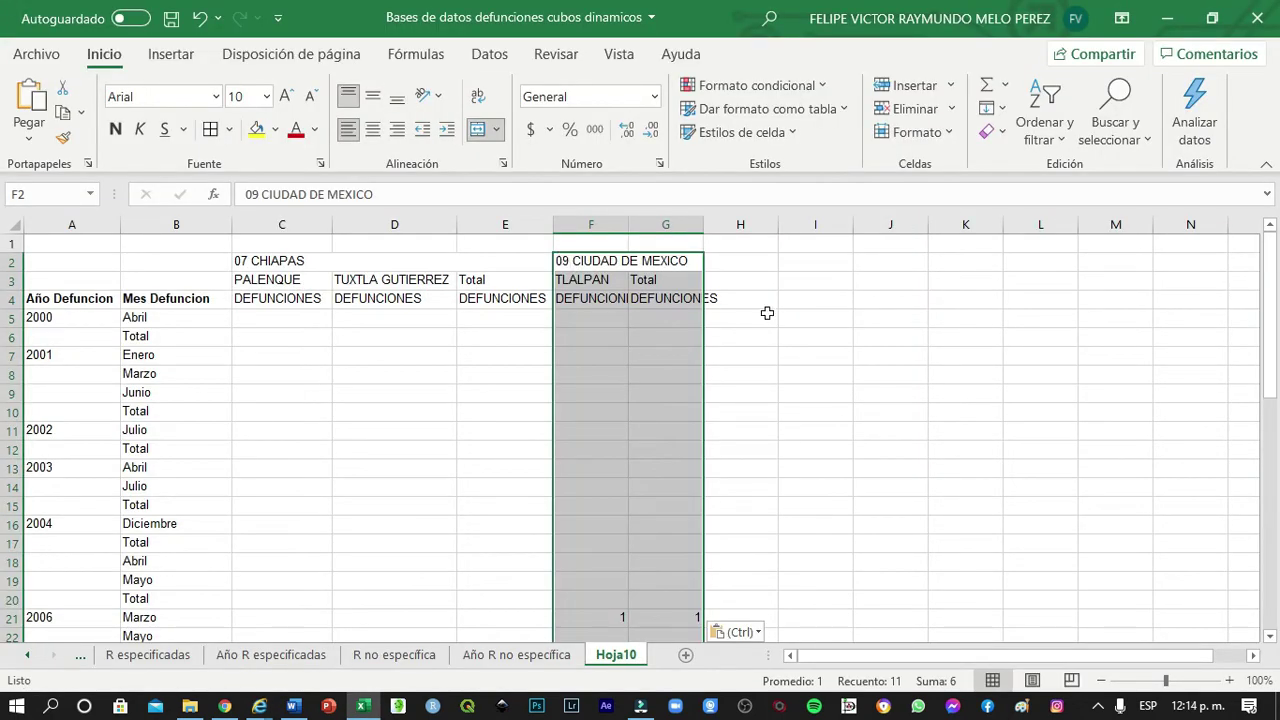
pyautogui.moveTo(632, 224); pyautogui.dragTo(796, 224)
# Copy the 12 GUERRERO block from the cube into Hoja10 at cell H2 and widen columns H to J
pyautogui.hotkey('alt', 'Tab')
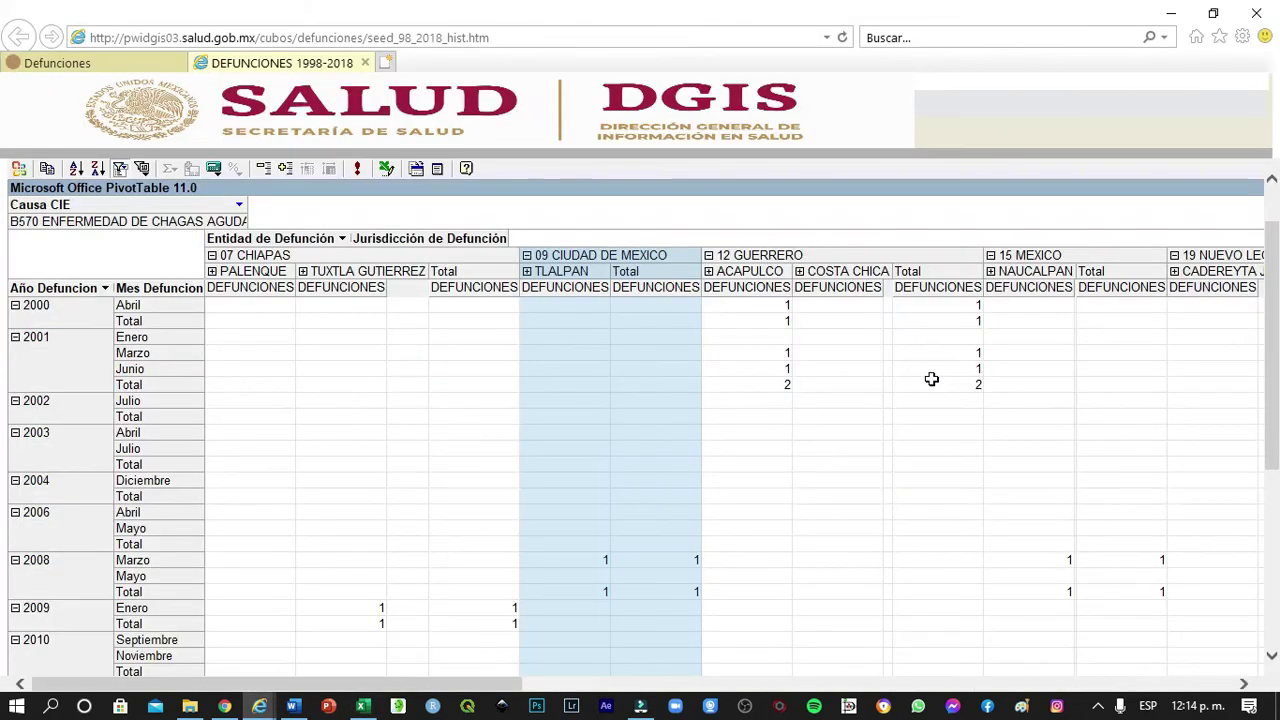
pyautogui.click(745, 255)
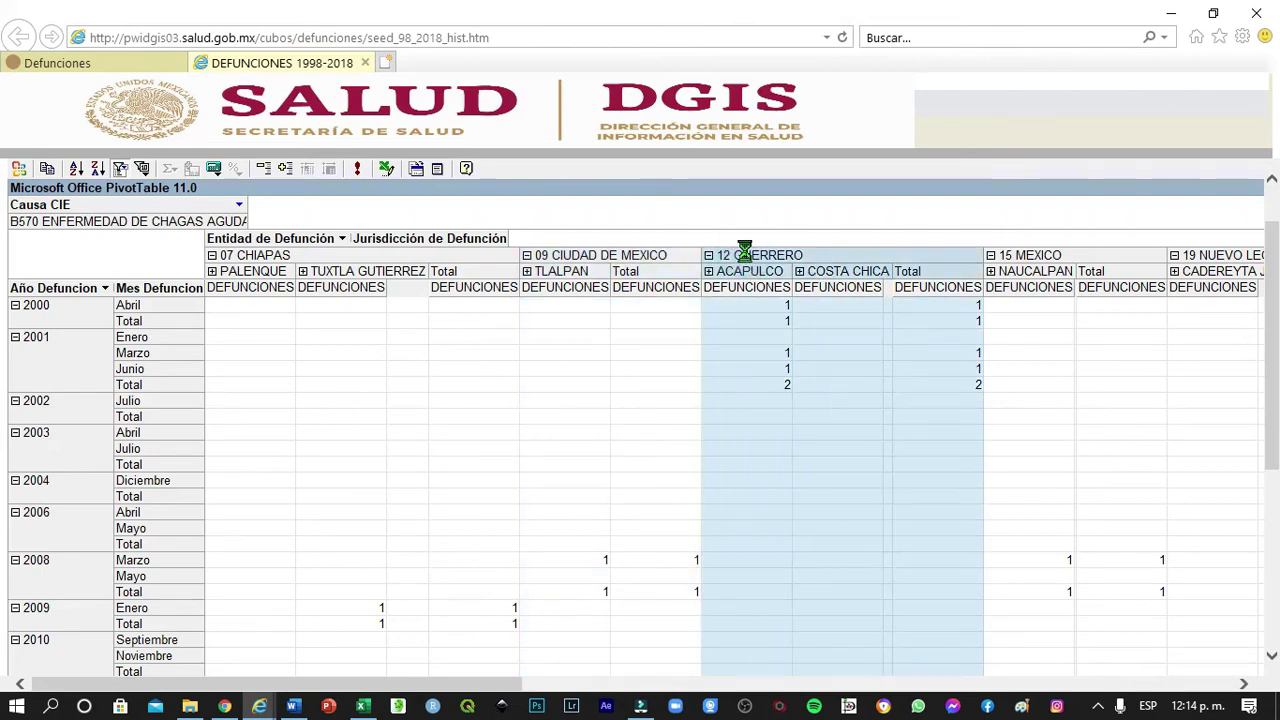
pyautogui.hotkey('alt', 'Tab')
pyautogui.click(824, 258)
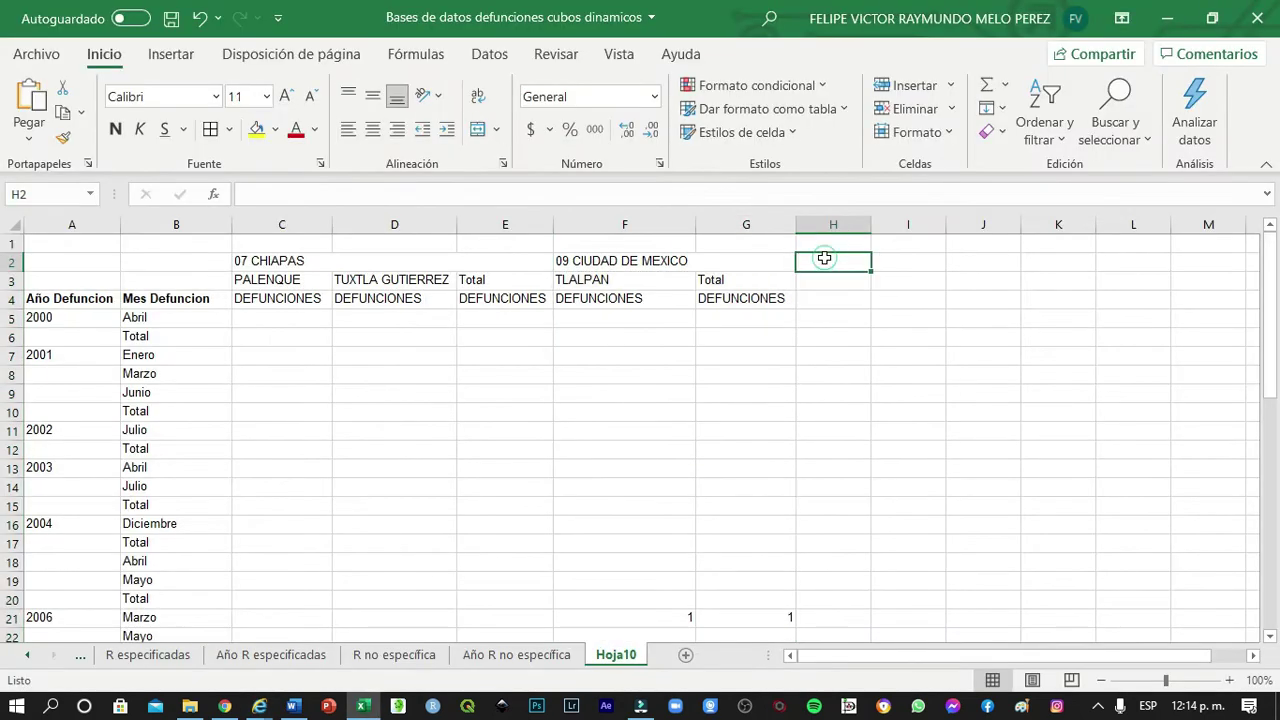
pyautogui.hotkey('ctrl', 'v')
pyautogui.moveTo(871, 225); pyautogui.dragTo(1136, 230)
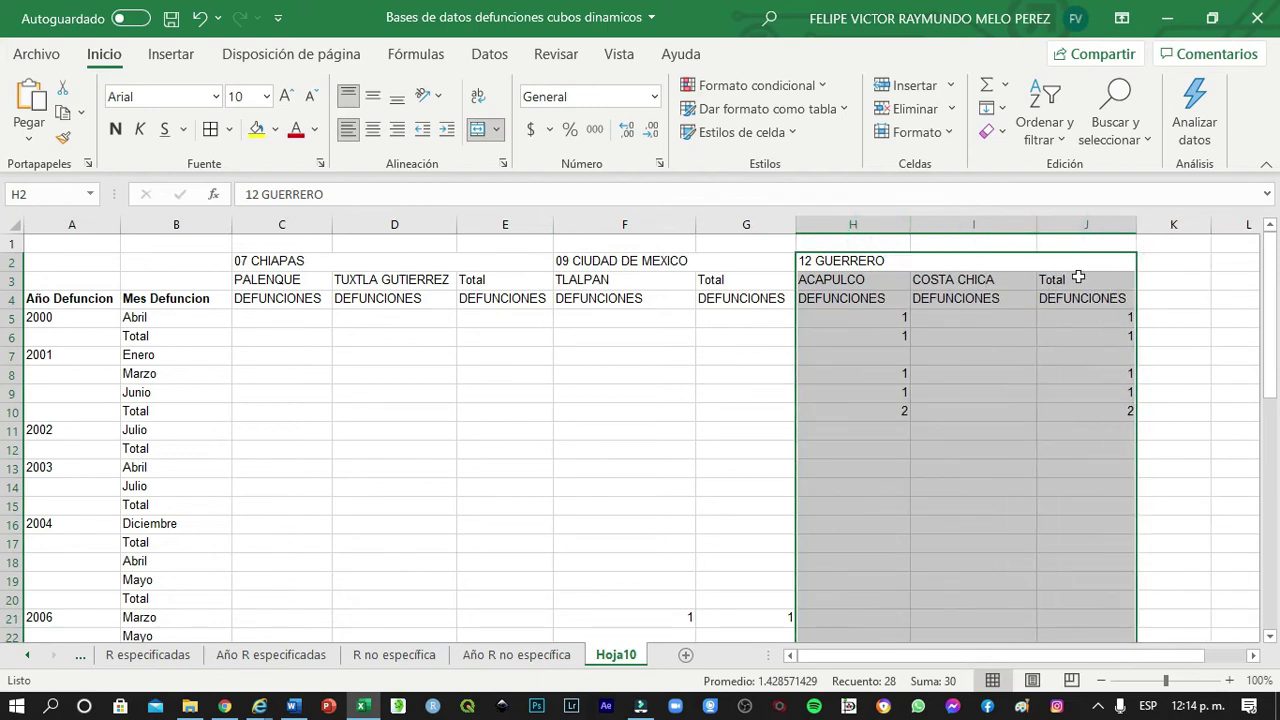
# Examine the finished tables in Año R no específica and R no específica down to their grand totals, and Hoja10's Gran total row
pyautogui.click(566, 428)
pyautogui.click(516, 655)
pyautogui.scroll(5, 911, 523)
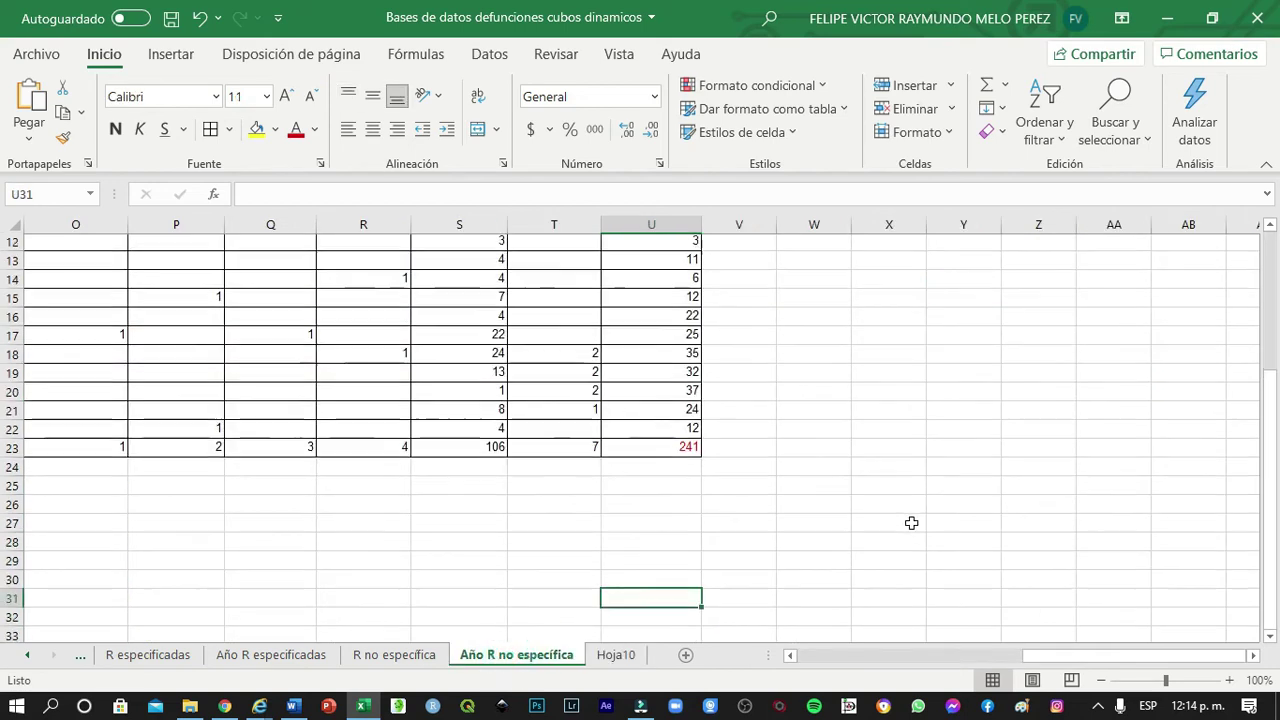
pyautogui.moveTo(1150, 657); pyautogui.dragTo(614, 680)
pyautogui.click(394, 655)
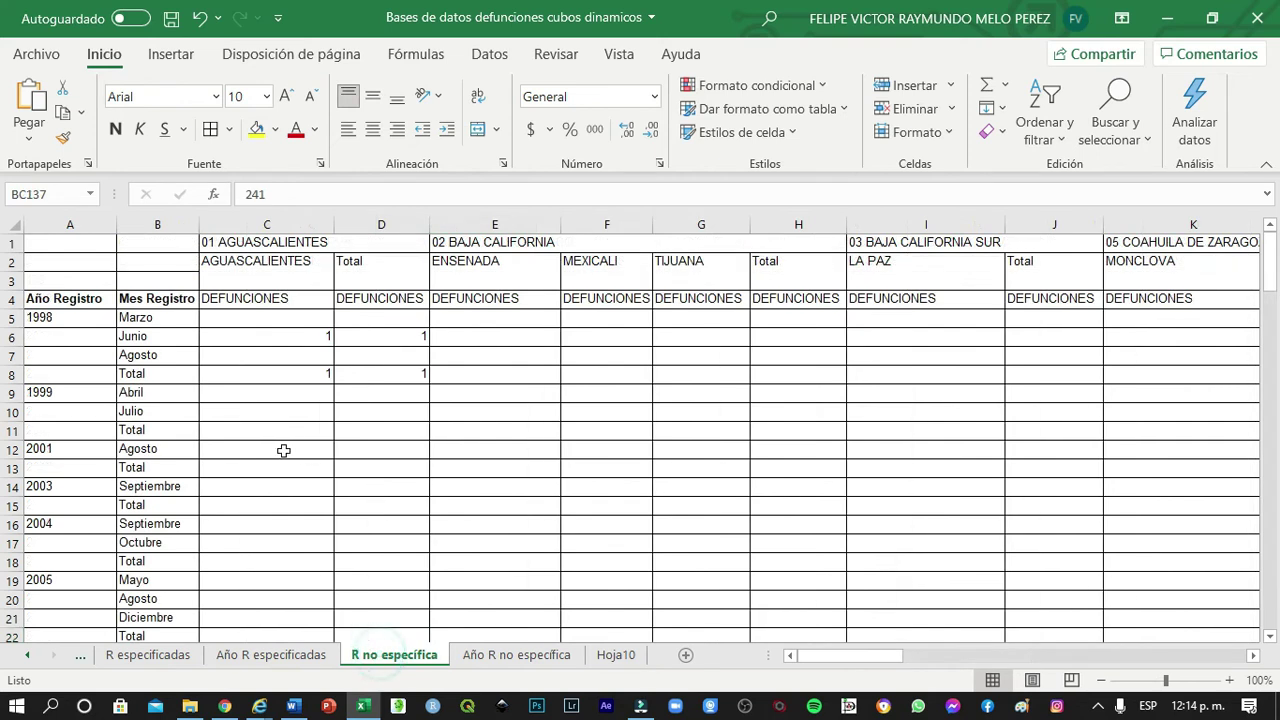
pyautogui.scroll(-20, 677, 386)
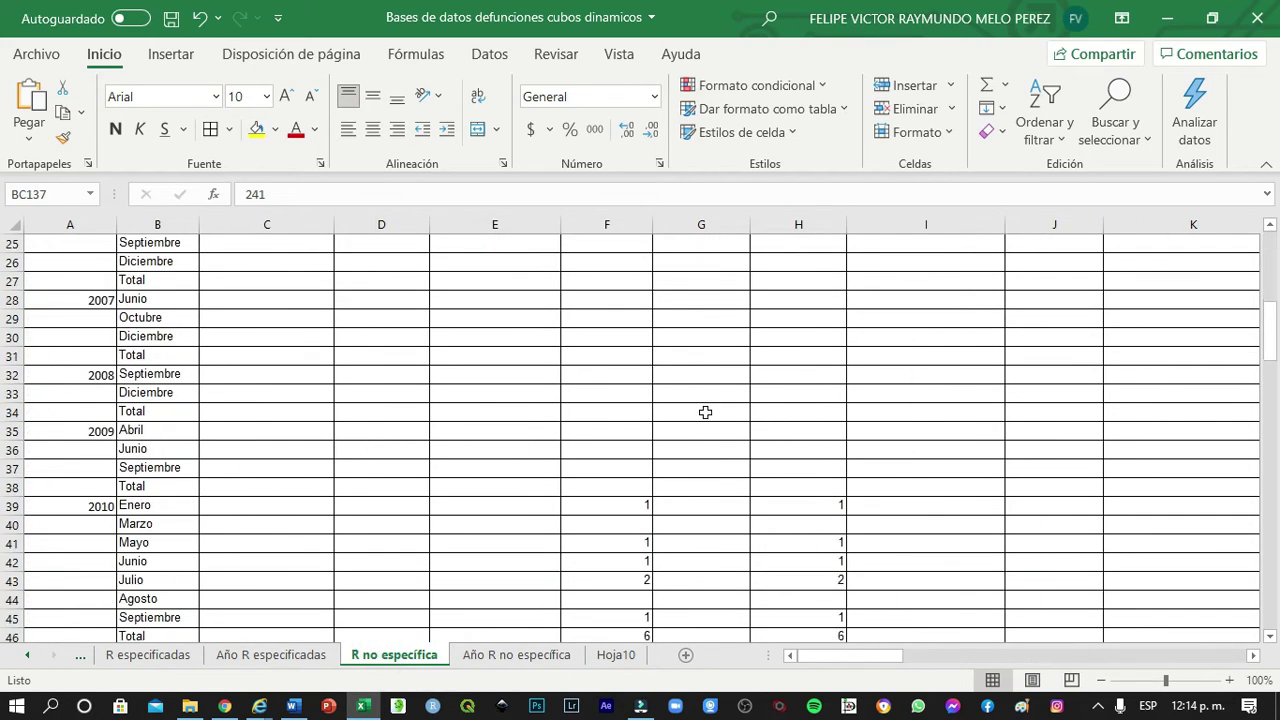
pyautogui.scroll(-20, 705, 415)
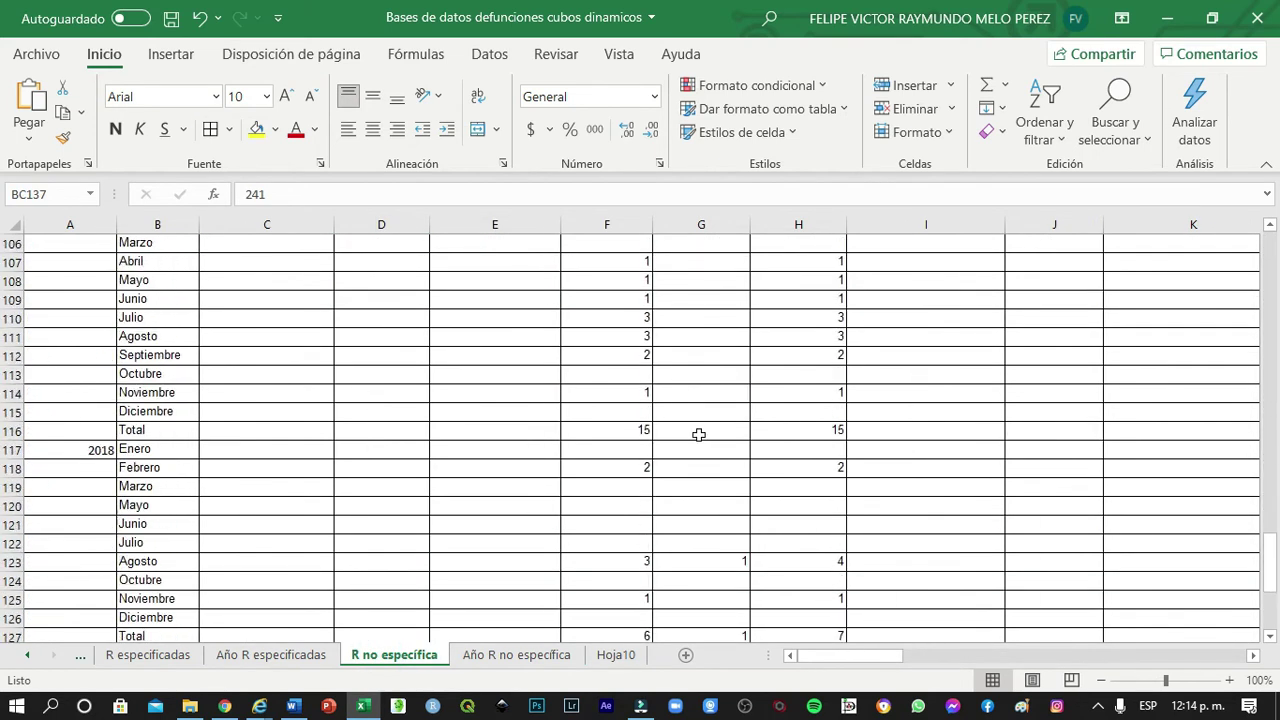
pyautogui.moveTo(850, 656); pyautogui.dragTo(1196, 660)
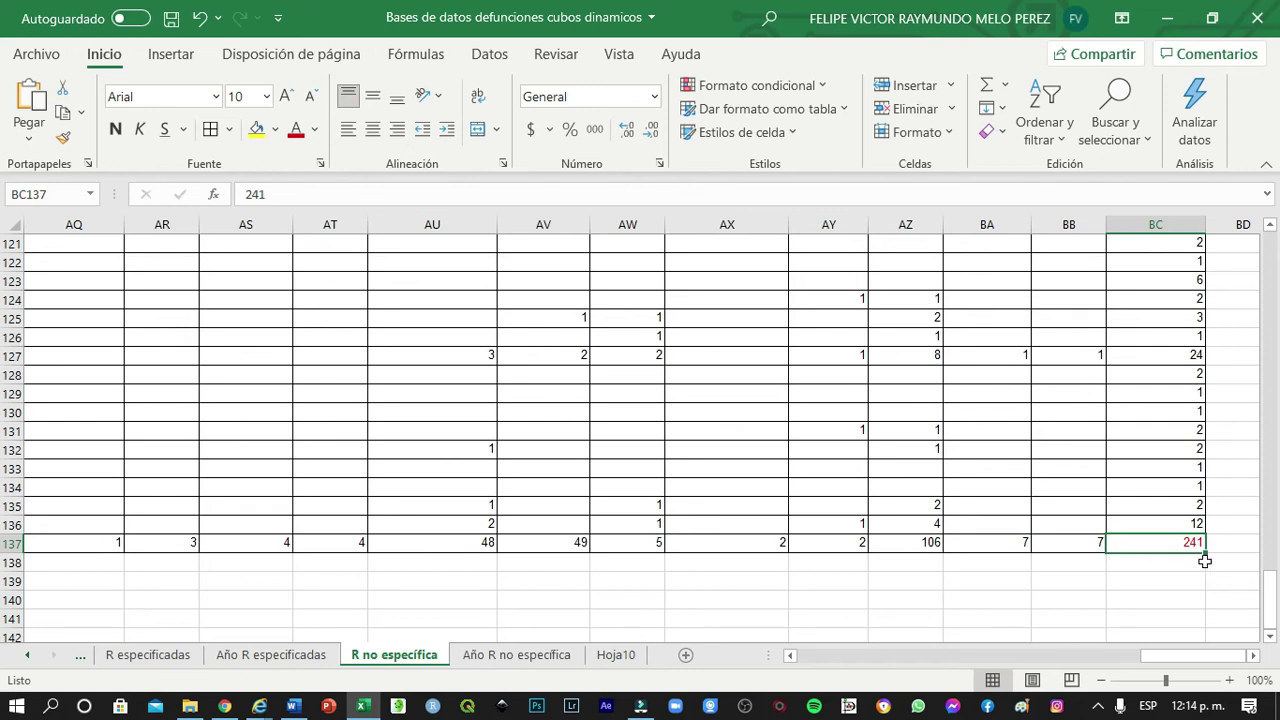
pyautogui.moveTo(1197, 656); pyautogui.dragTo(871, 652)
pyautogui.moveTo(1270, 578); pyautogui.dragTo(1274, 610)
pyautogui.moveTo(851, 655); pyautogui.dragTo(1233, 660)
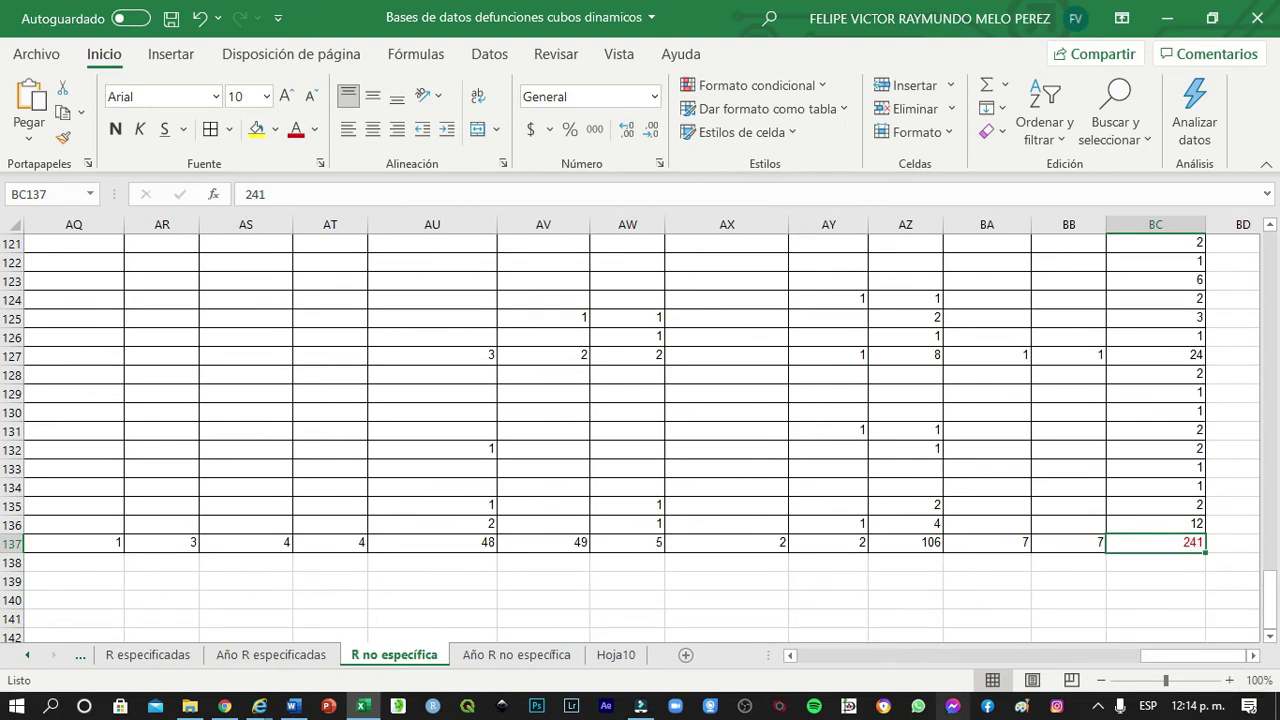
pyautogui.click(618, 655)
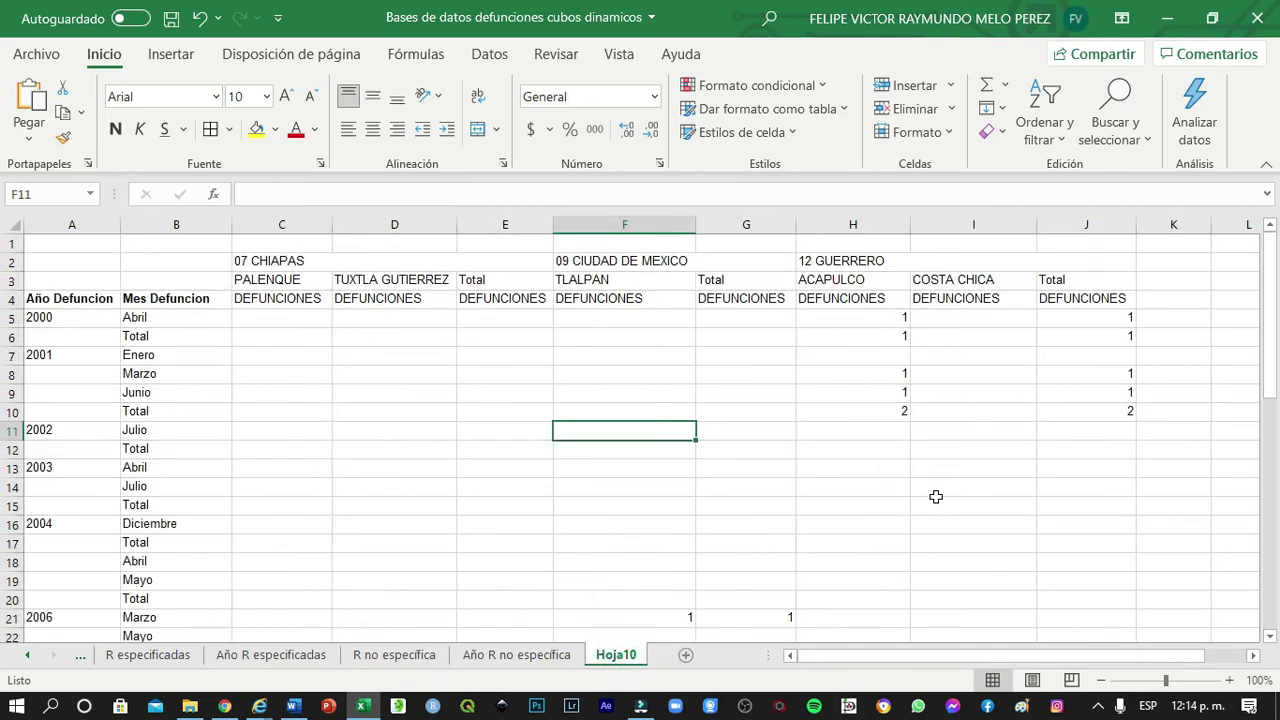
pyautogui.moveTo(1265, 348); pyautogui.dragTo(1277, 585)
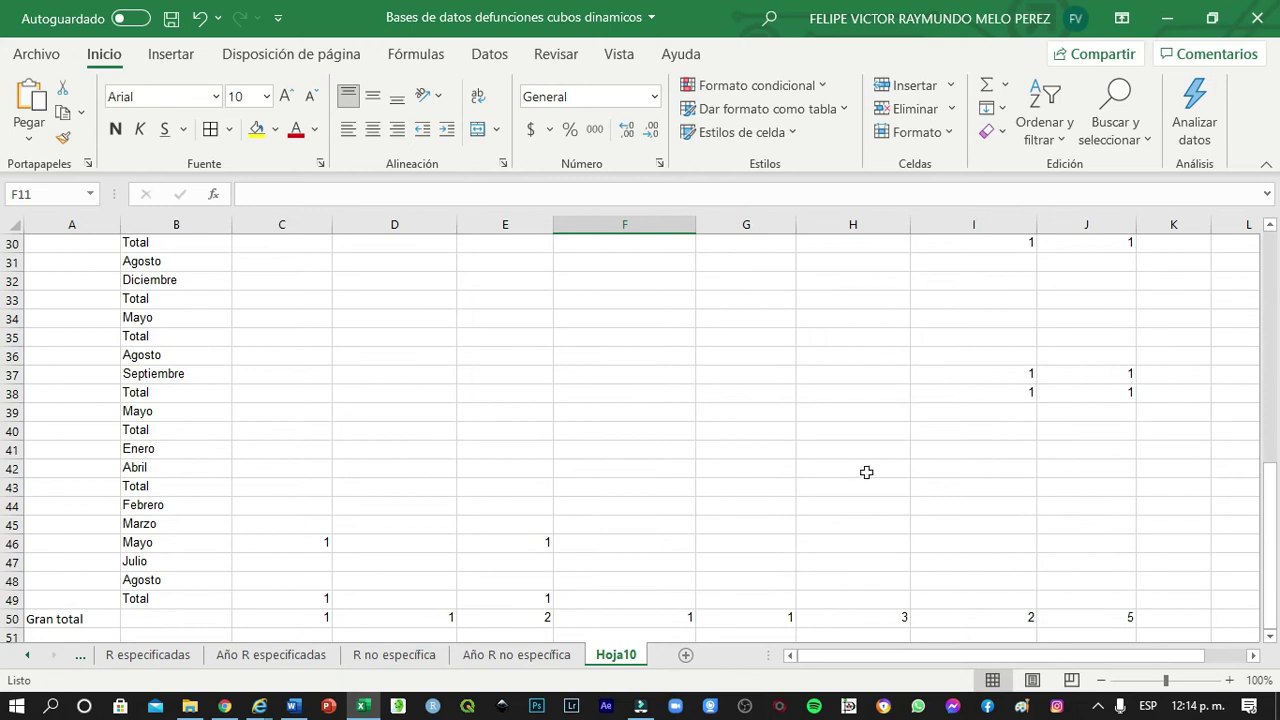
# Switch to the deaths cube in Internet Explorer and examine the table across to its Grand Total column and row
pyautogui.hotkey('alt', 'Tab')
pyautogui.click(455, 680)
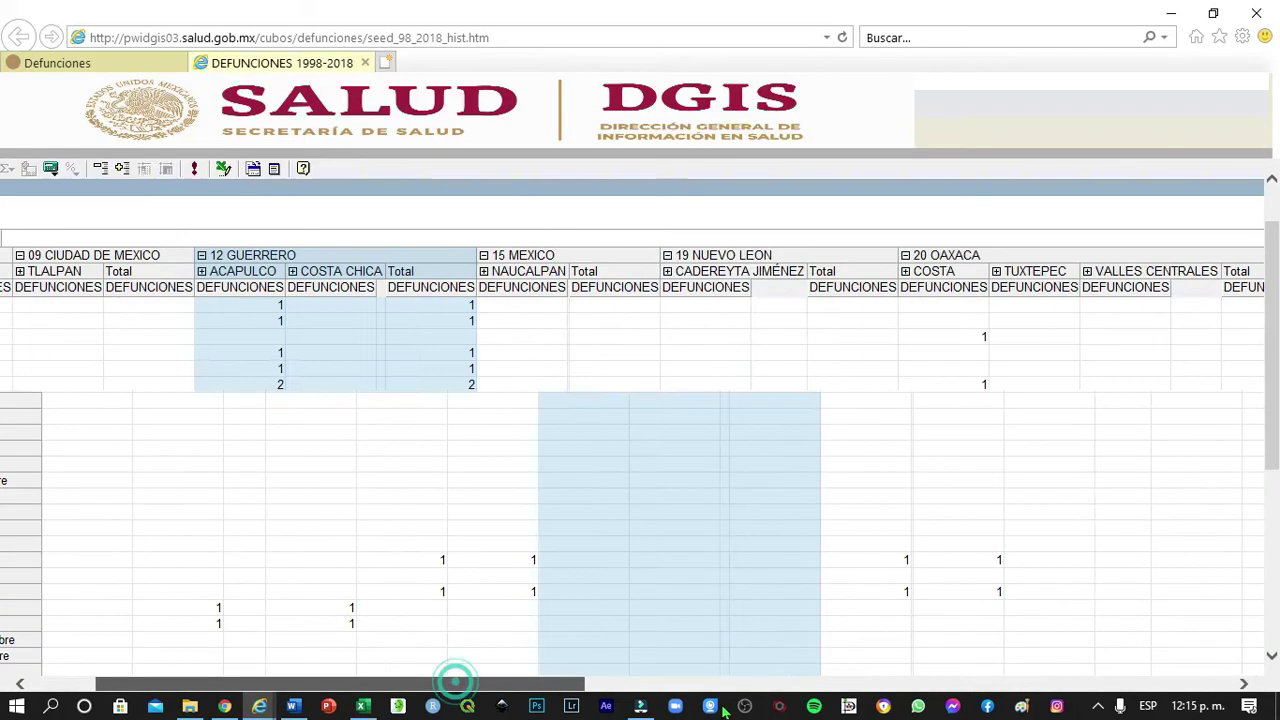
pyautogui.moveTo(1268, 380); pyautogui.dragTo(1274, 645)
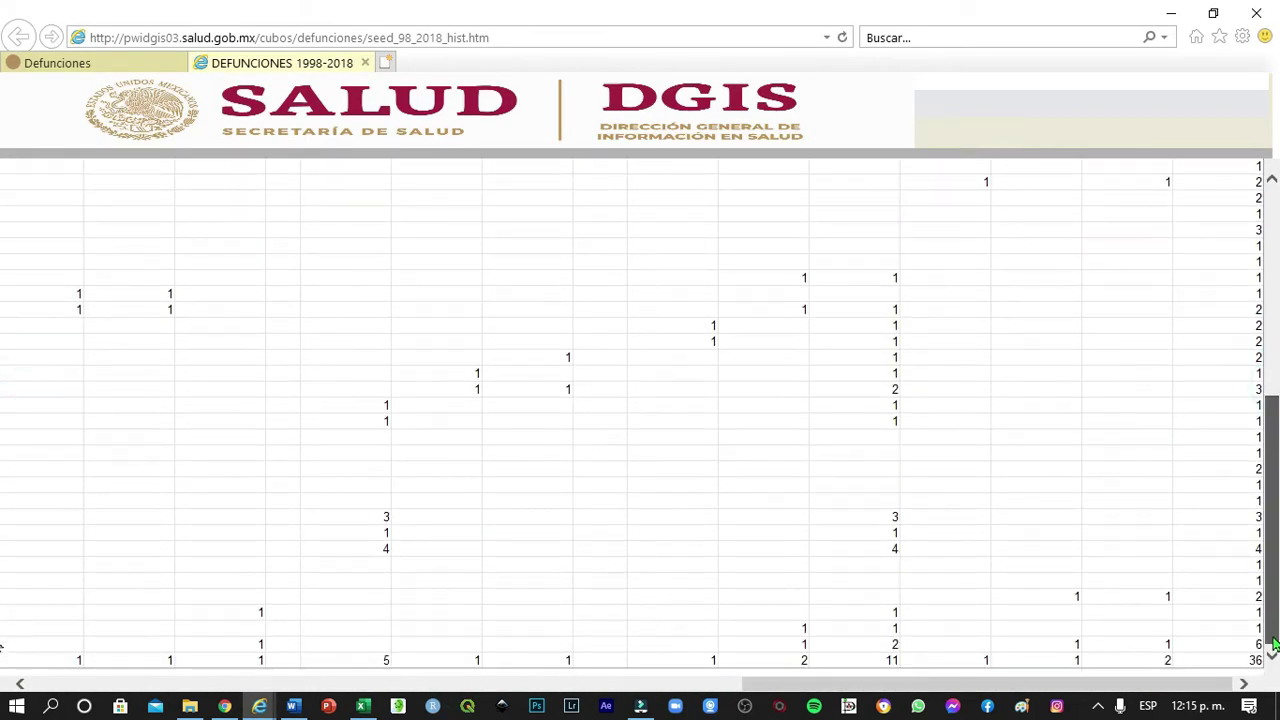
pyautogui.moveTo(1176, 694); pyautogui.dragTo(420, 600)
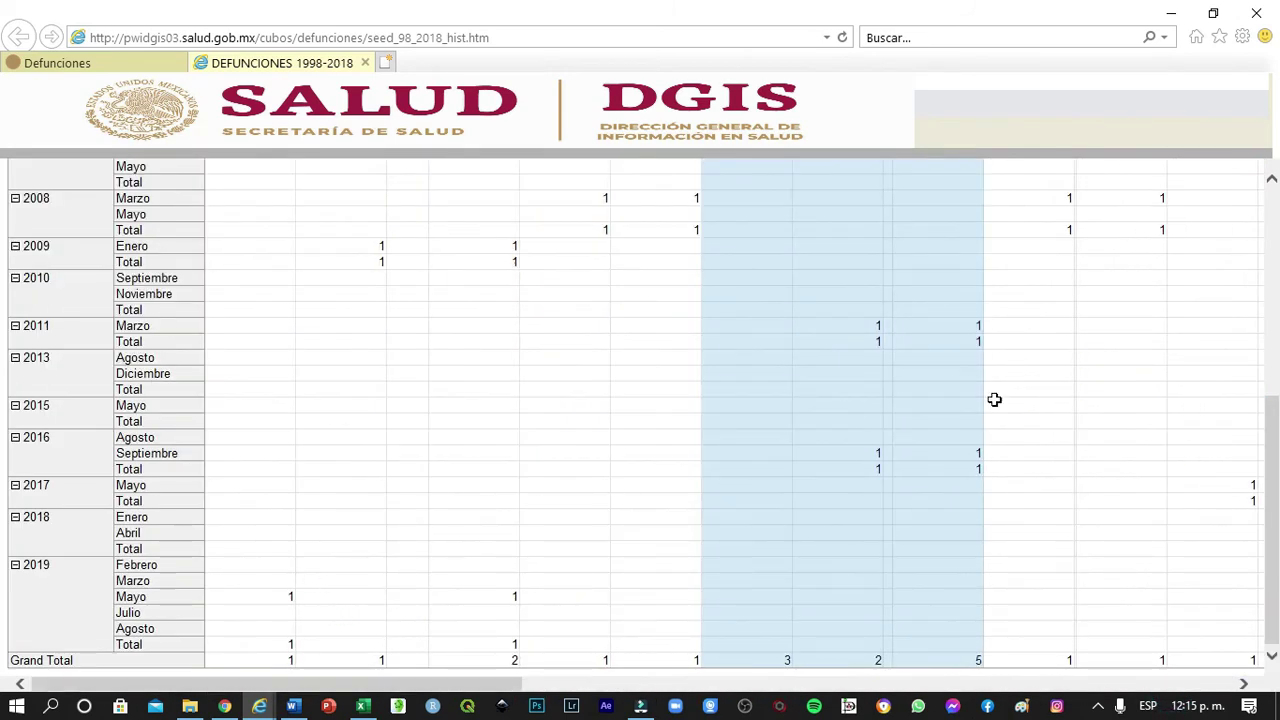
pyautogui.moveTo(1272, 487); pyautogui.dragTo(1272, 200)
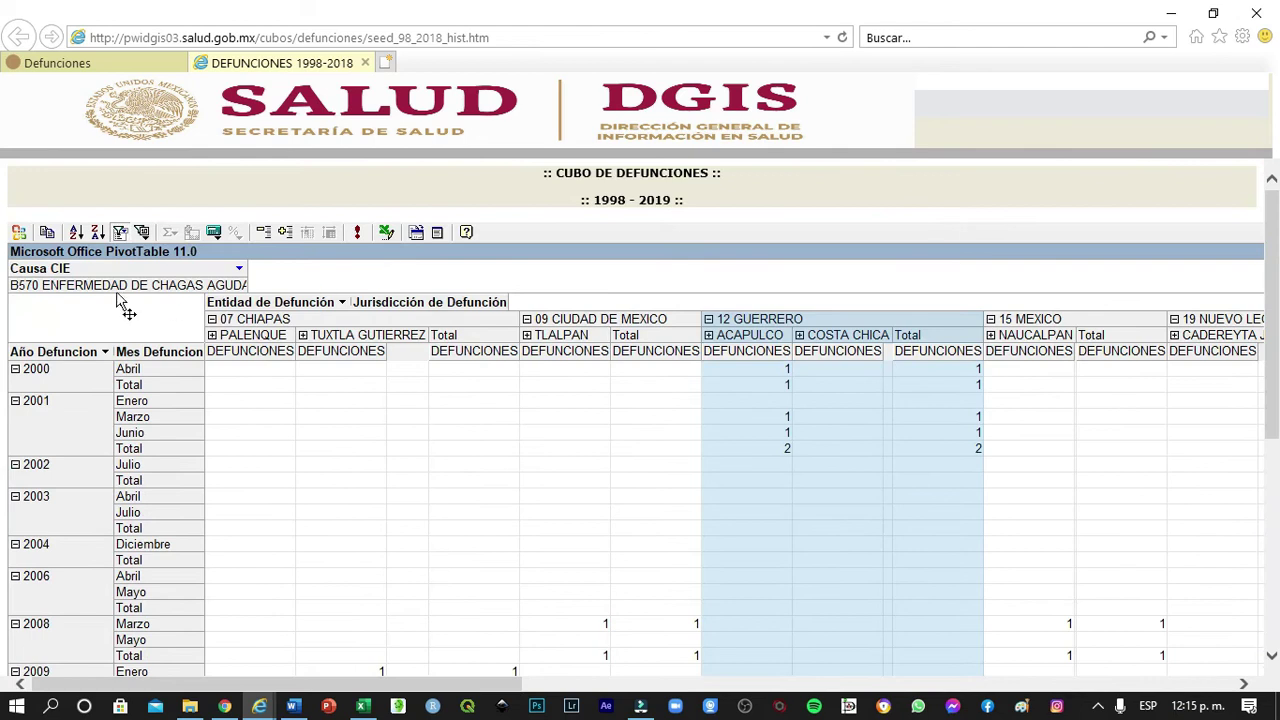
# Review which B57 Enfermedad de Chagas causes are selected in the Causa CIE filter, keeping the B570 selection
pyautogui.click(224, 302)
pyautogui.click(240, 269)
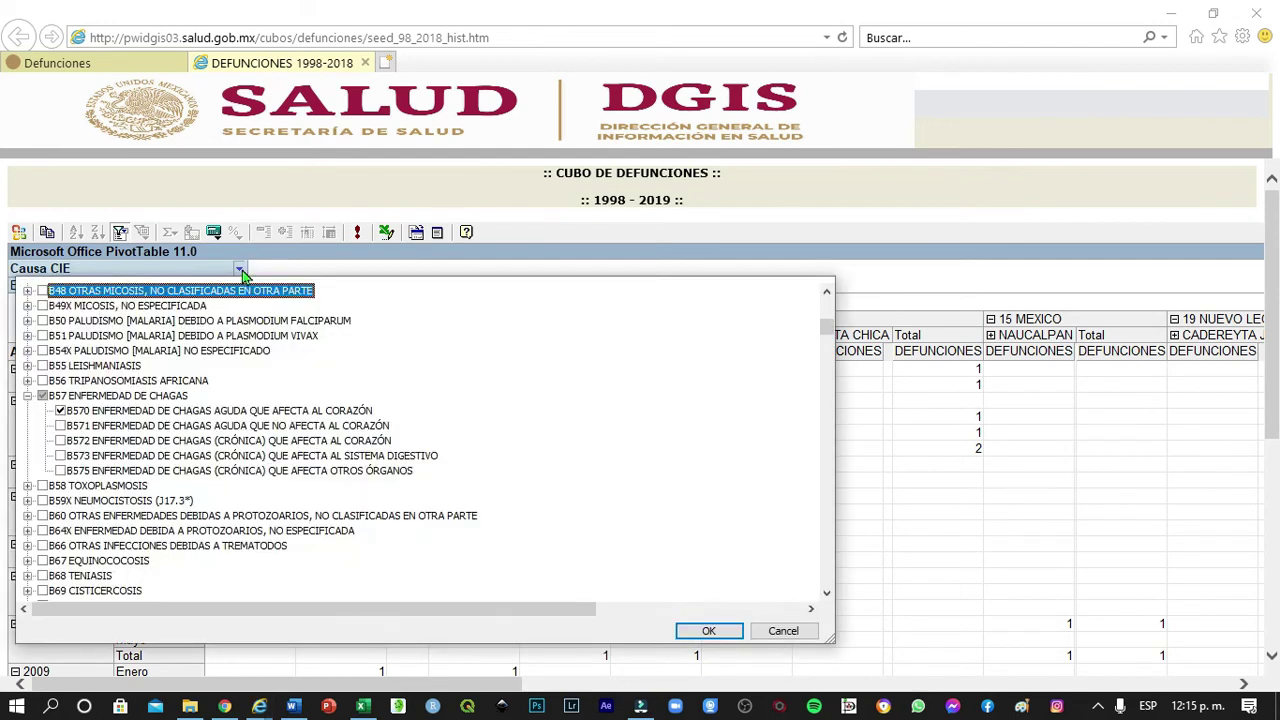
pyautogui.click(722, 630)
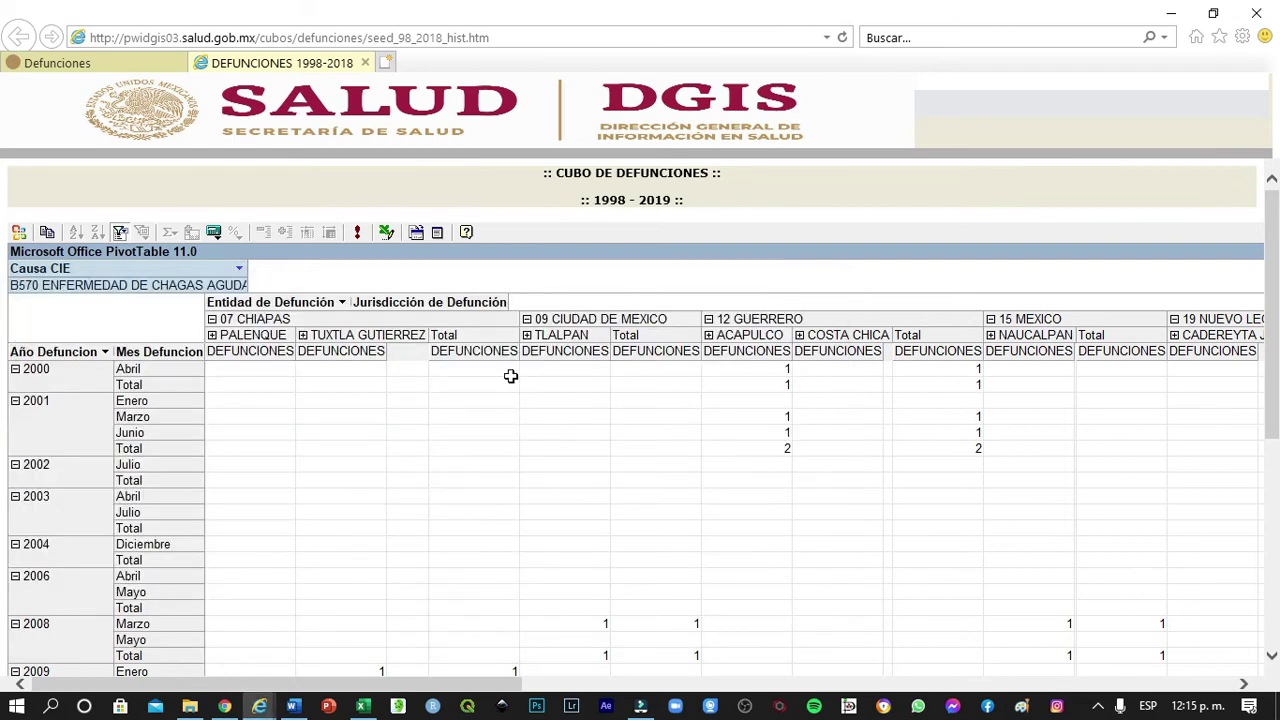
pyautogui.moveTo(348, 507)
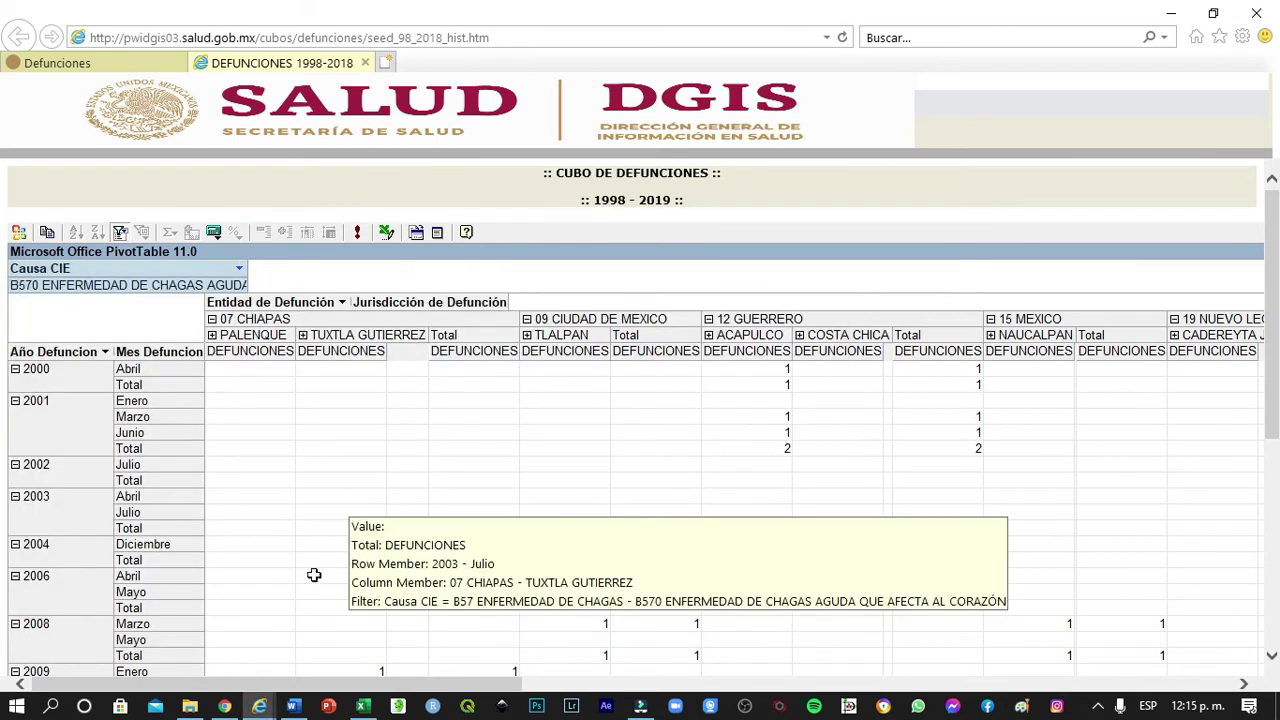
pyautogui.click(224, 706)
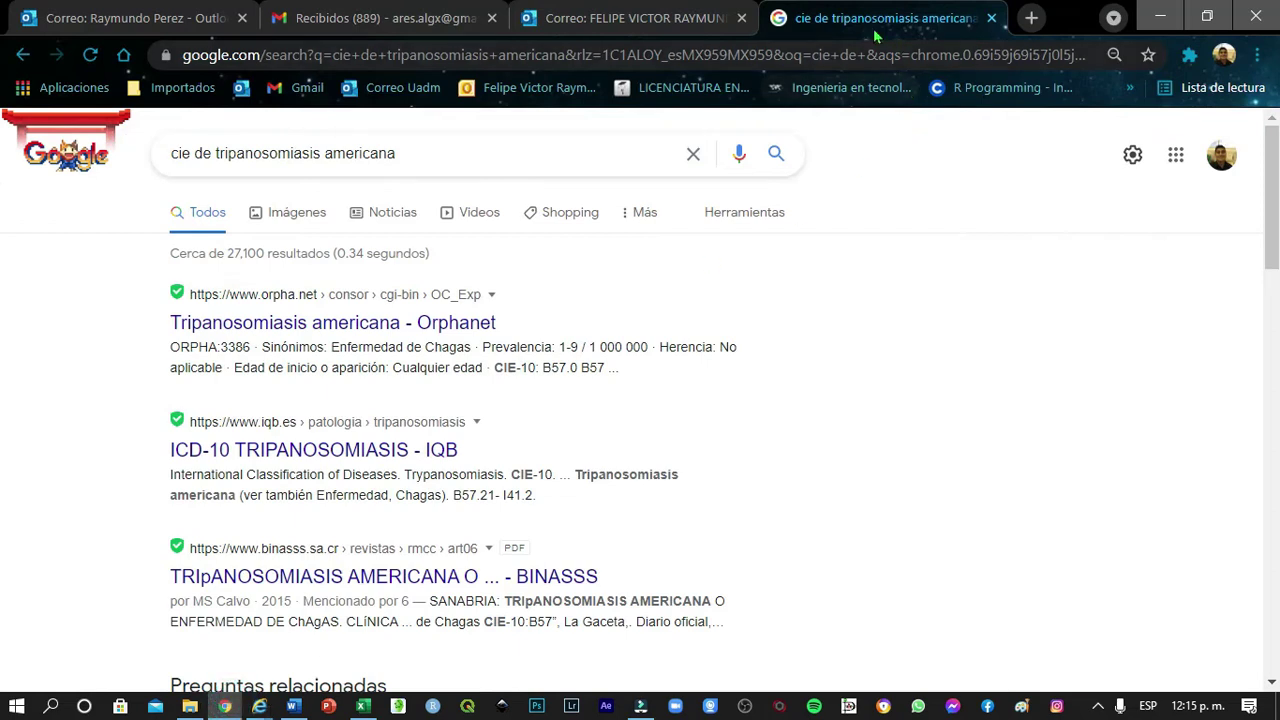
pyautogui.click(580, 149)
pyautogui.click(1111, 440)
pyautogui.moveTo(259, 706)
pyautogui.click(349, 669)
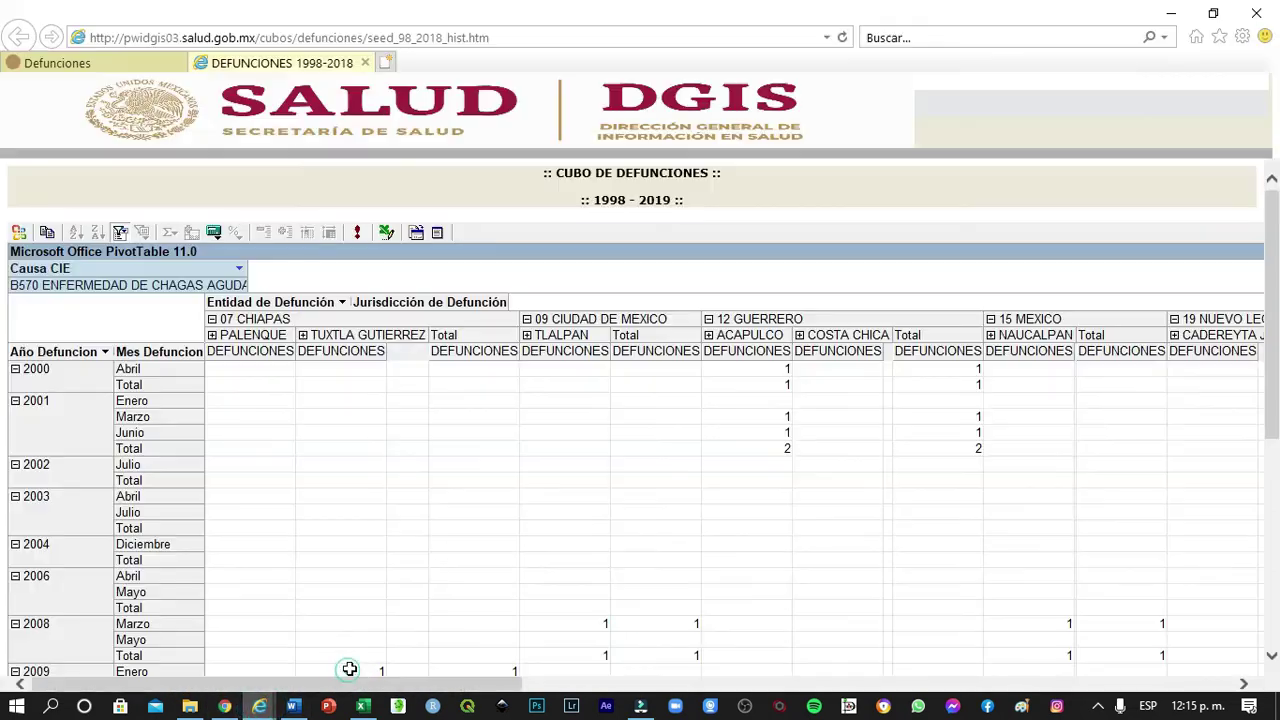
pyautogui.moveTo(702, 368)
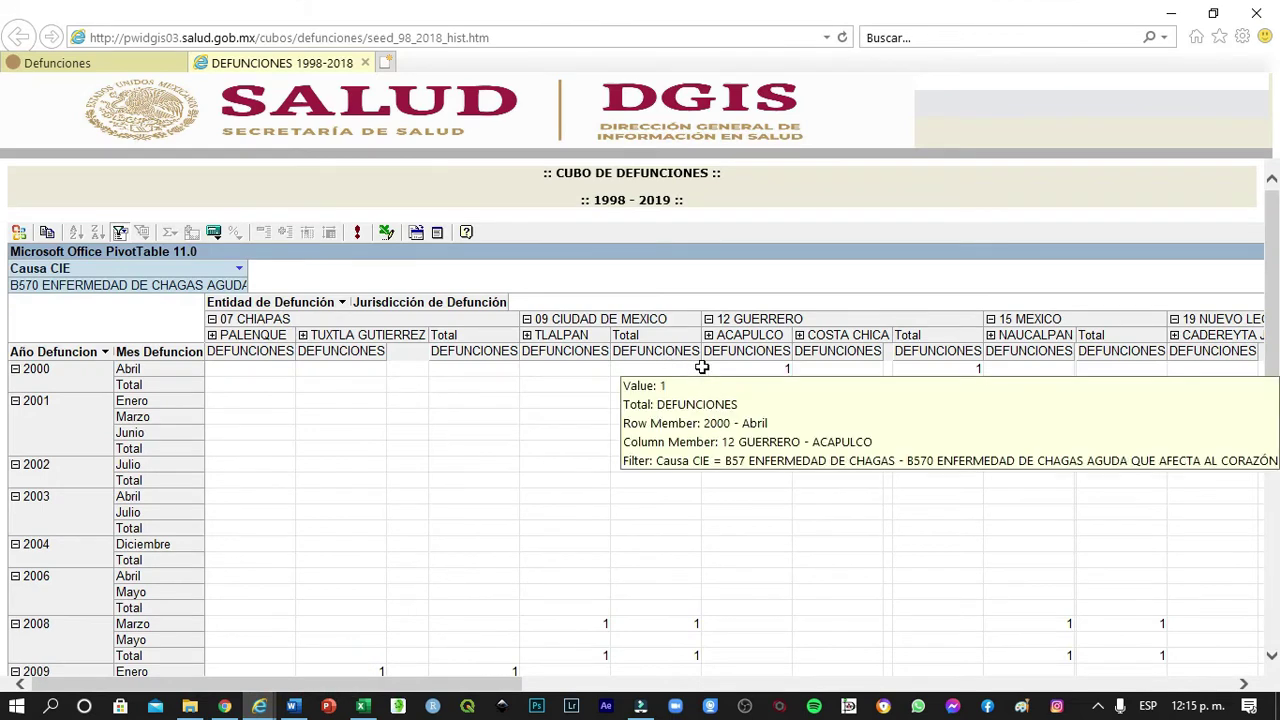
pyautogui.moveTo(487, 417)
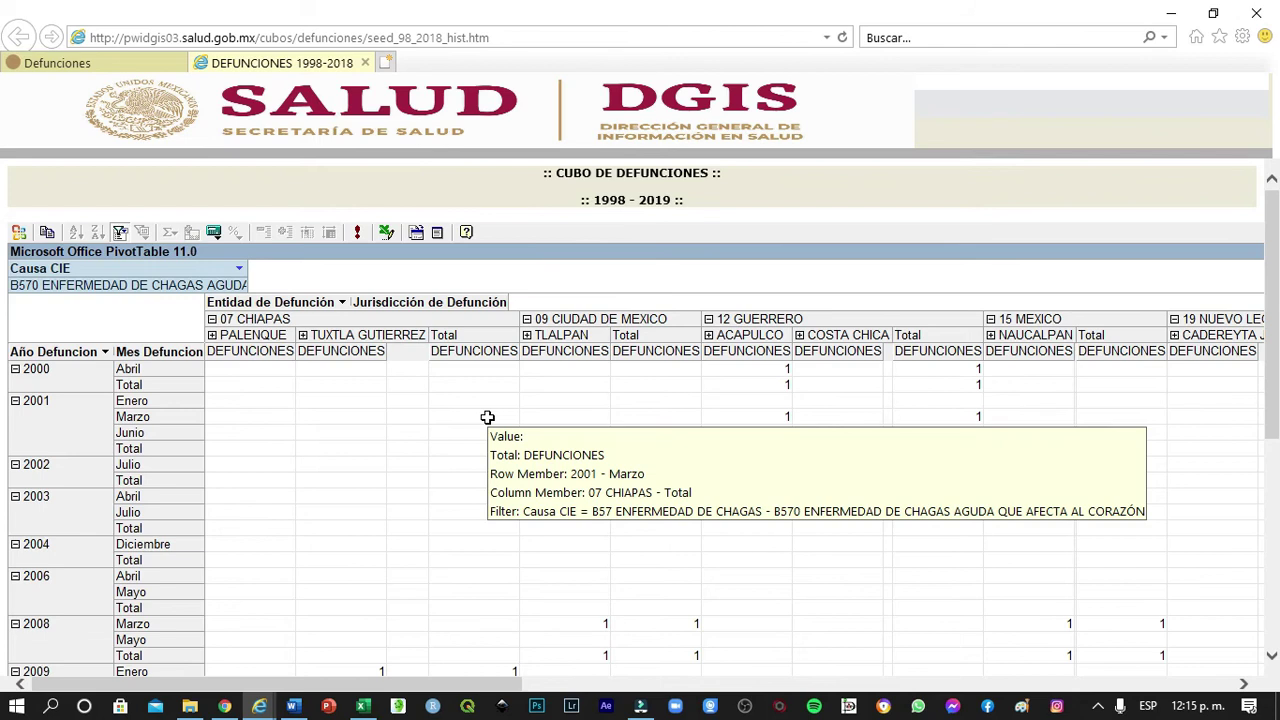
pyautogui.moveTo(455, 431)
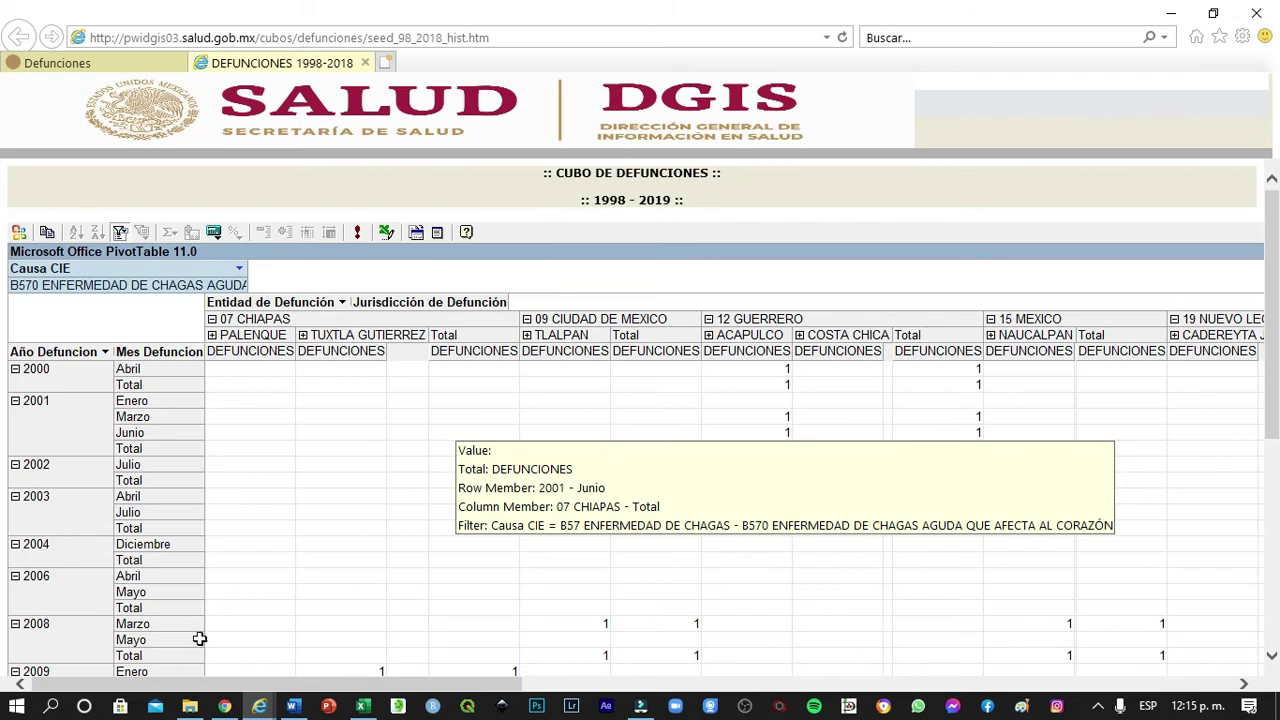
pyautogui.moveTo(245, 645)
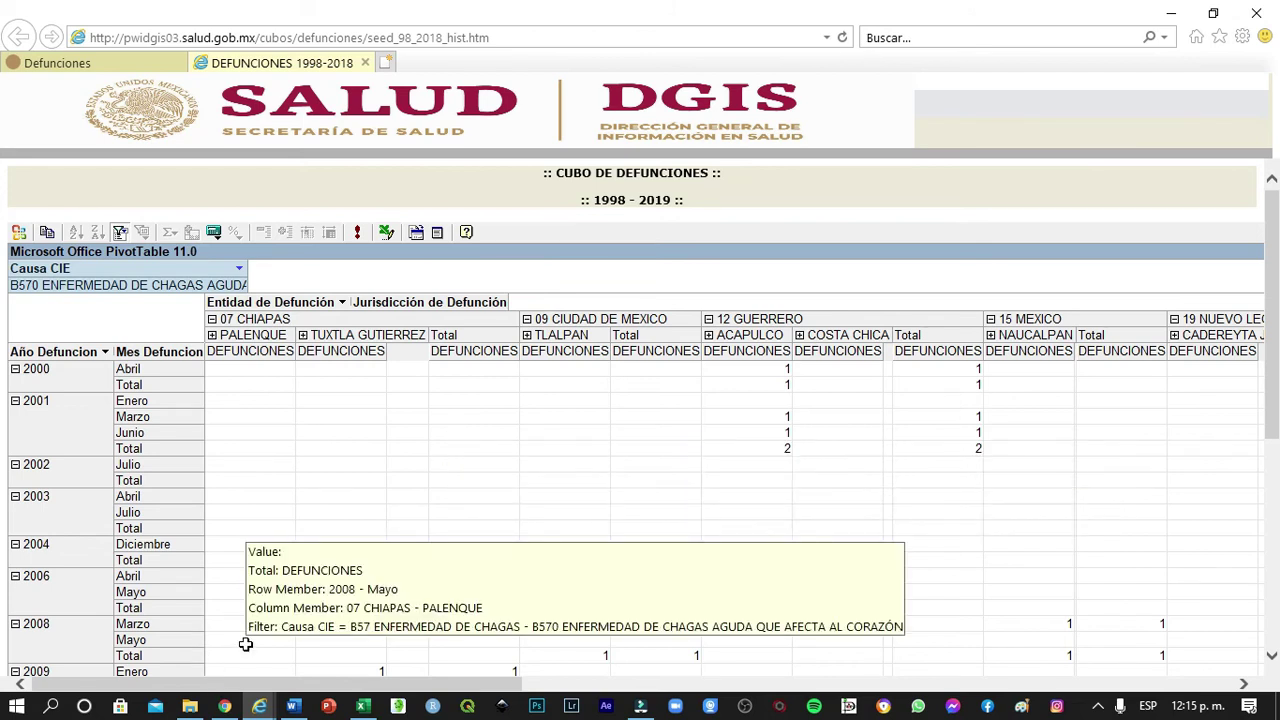
# Switch to Chrome and search Google for "anuarios de mortalidad mexico"
pyautogui.click(225, 706)
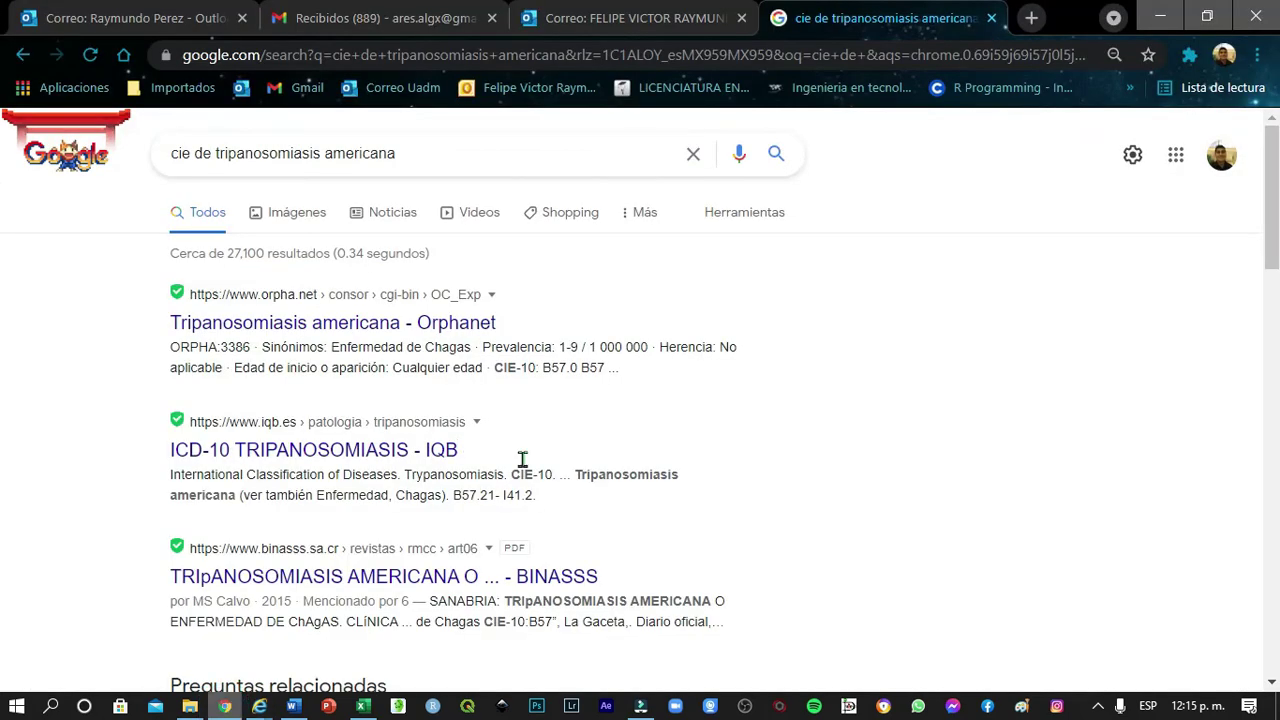
pyautogui.doubleClick(515, 153)
pyautogui.click(515, 153)
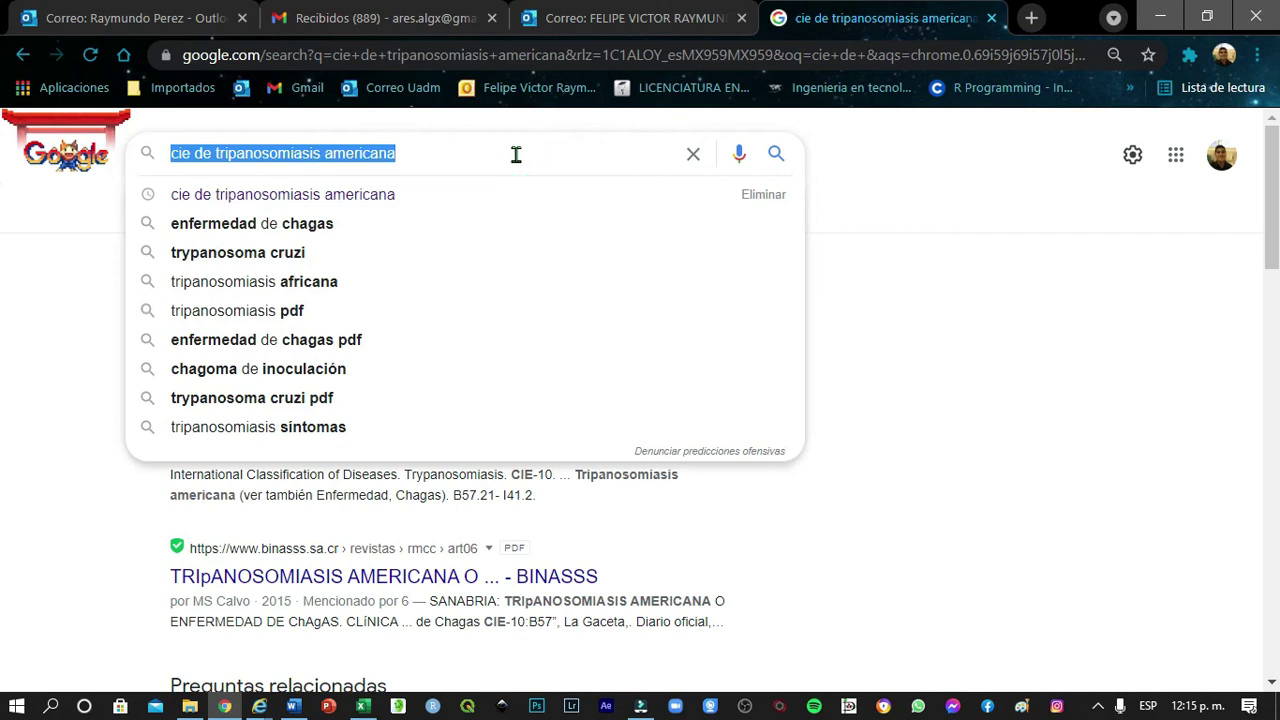
pyautogui.write('anuarios de')
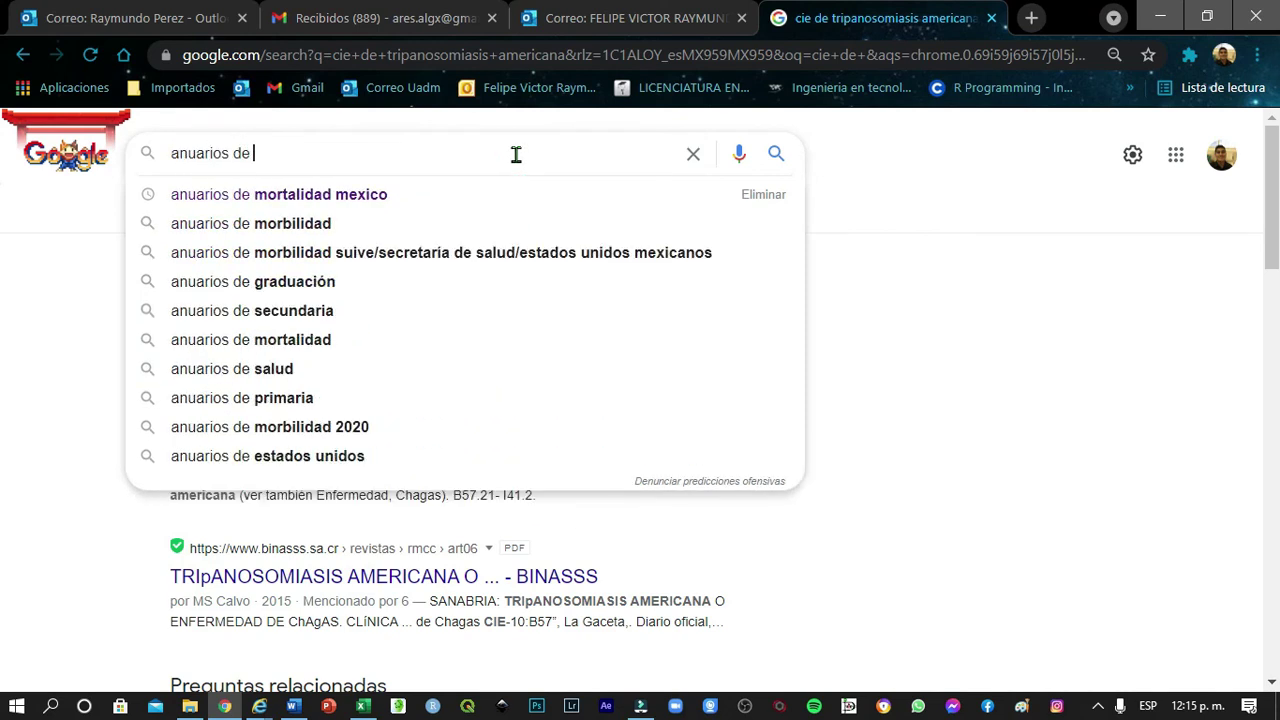
pyautogui.press('Down')
pyautogui.press('Return')
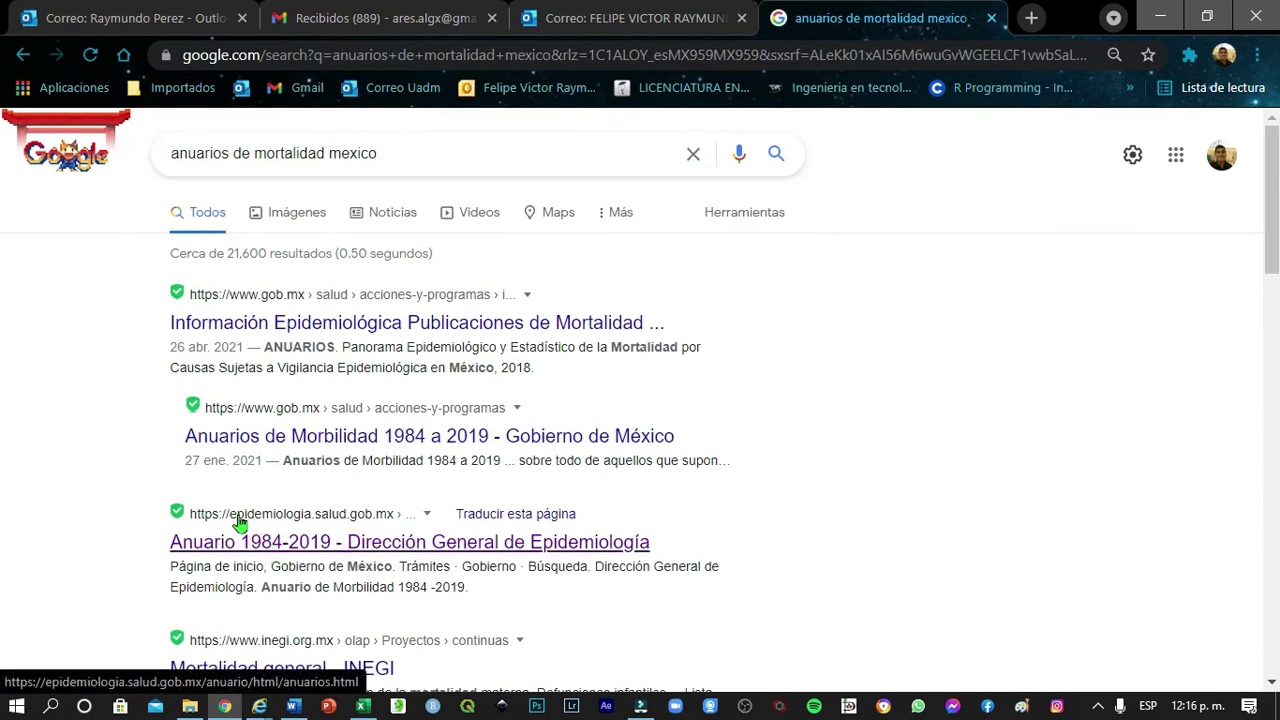
# Open the Dirección General de Epidemiología's Anuario 1984-2019 and go to its cases by Grupo de edad query
pyautogui.click(320, 541)
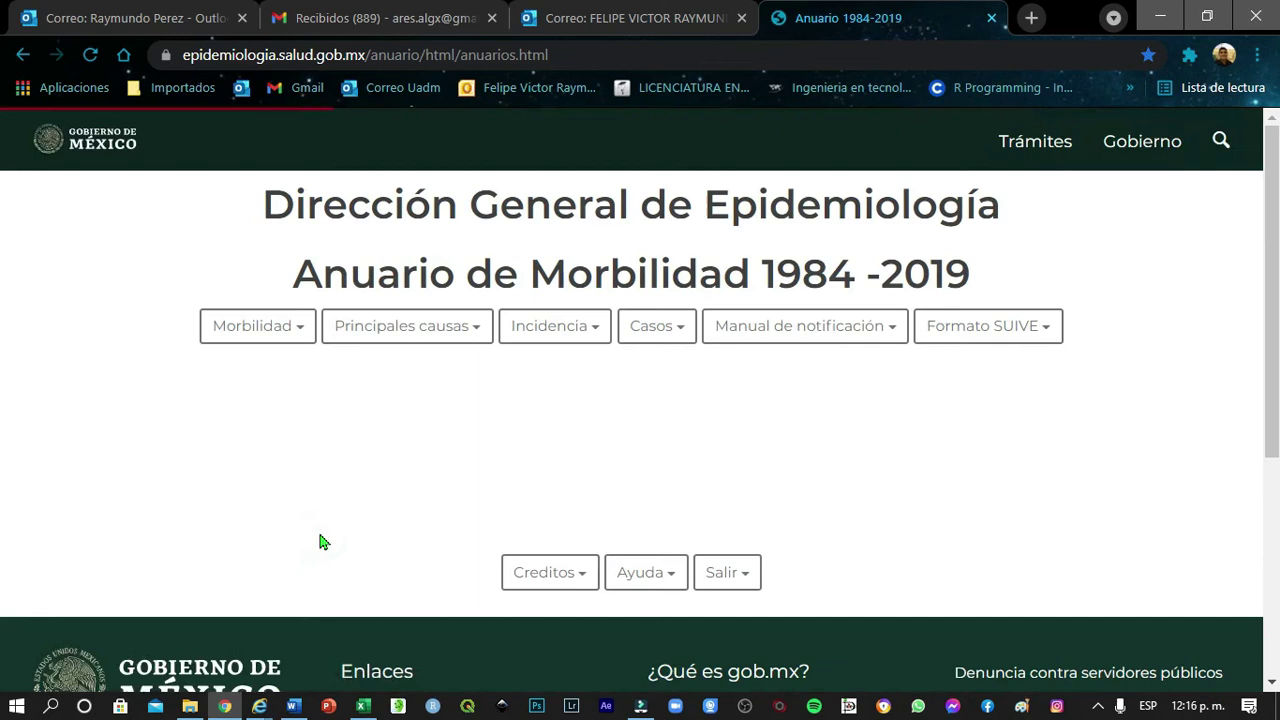
pyautogui.click(680, 335)
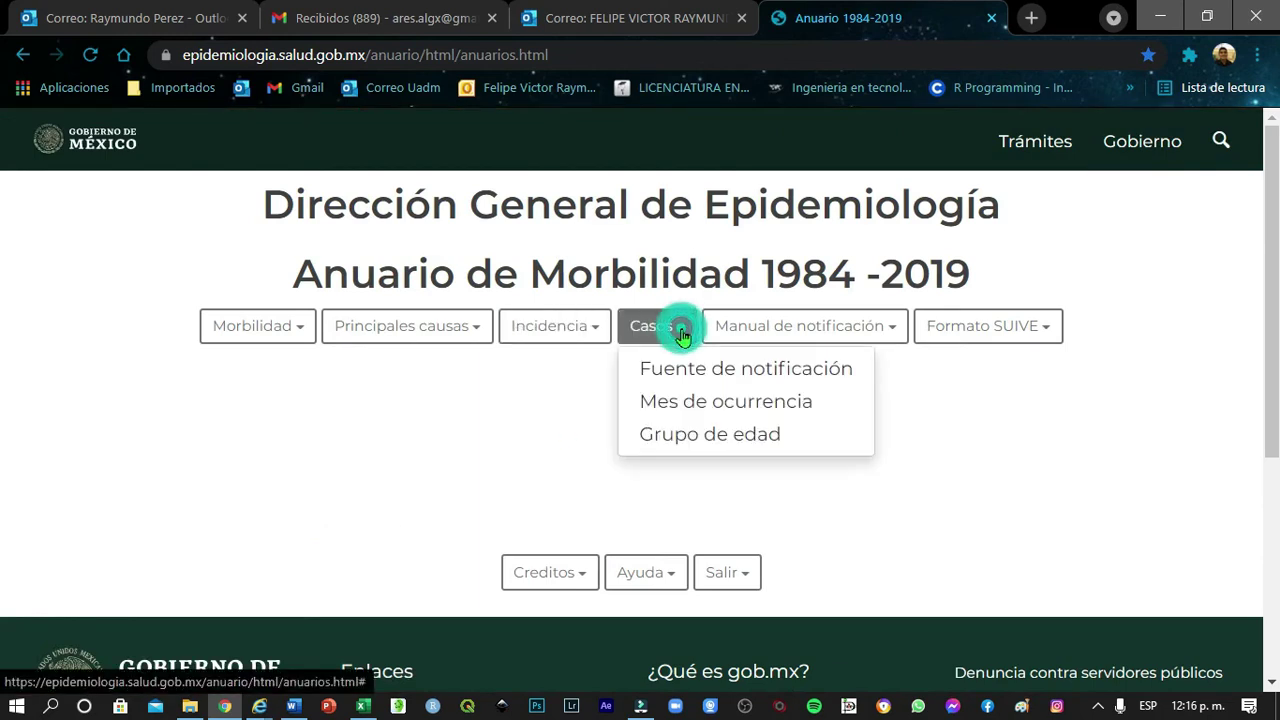
pyautogui.click(738, 433)
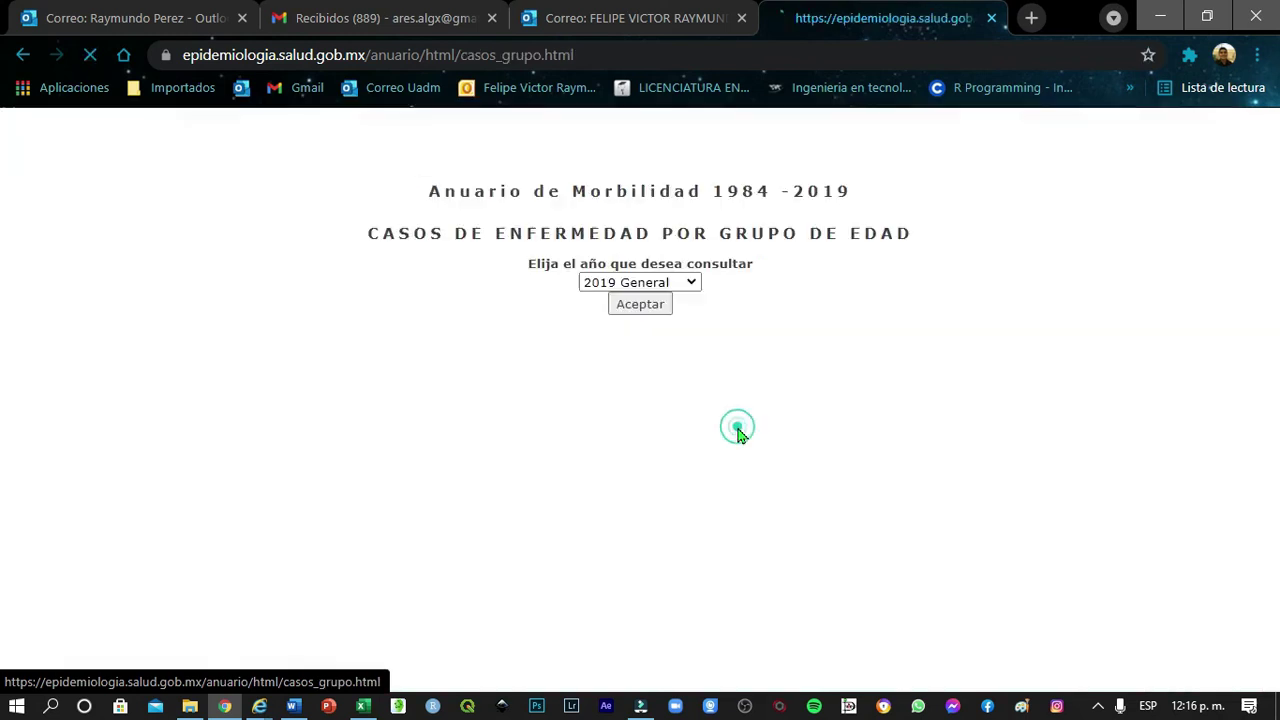
# Look through the available years back to 1984 and confirm 2017 General as the year to consult
pyautogui.click(684, 284)
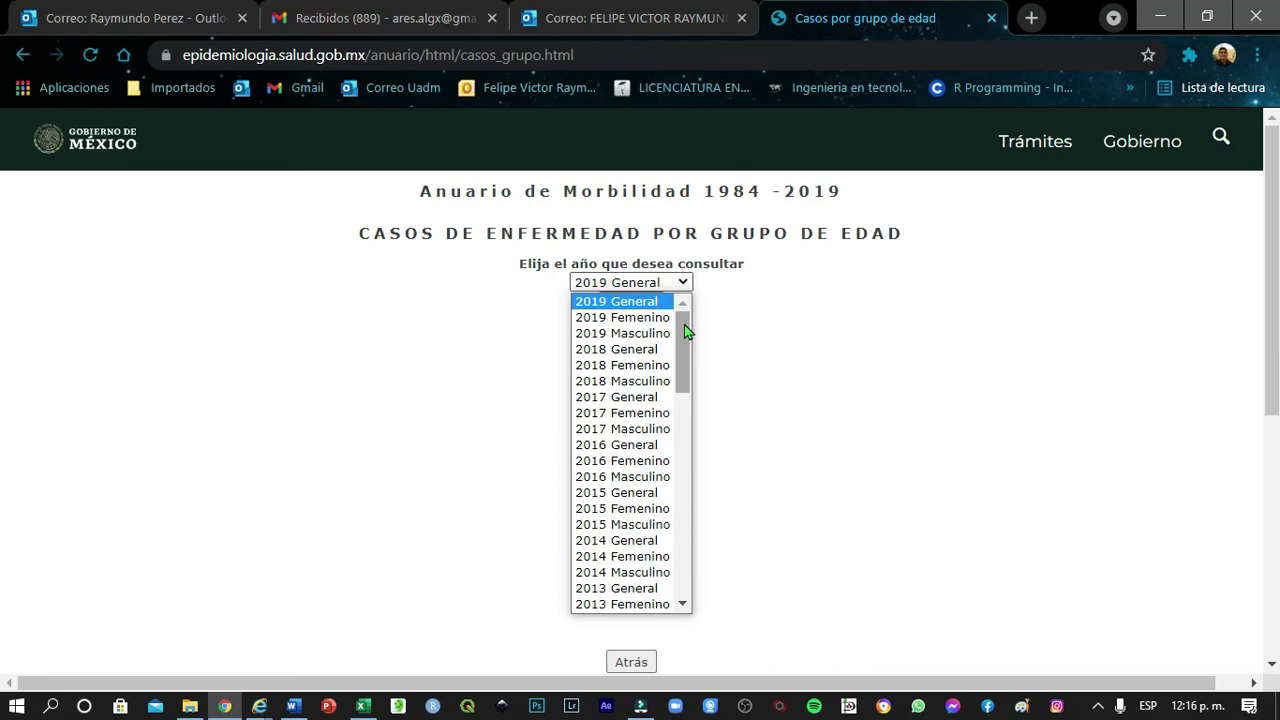
pyautogui.moveTo(684, 324); pyautogui.dragTo(674, 557)
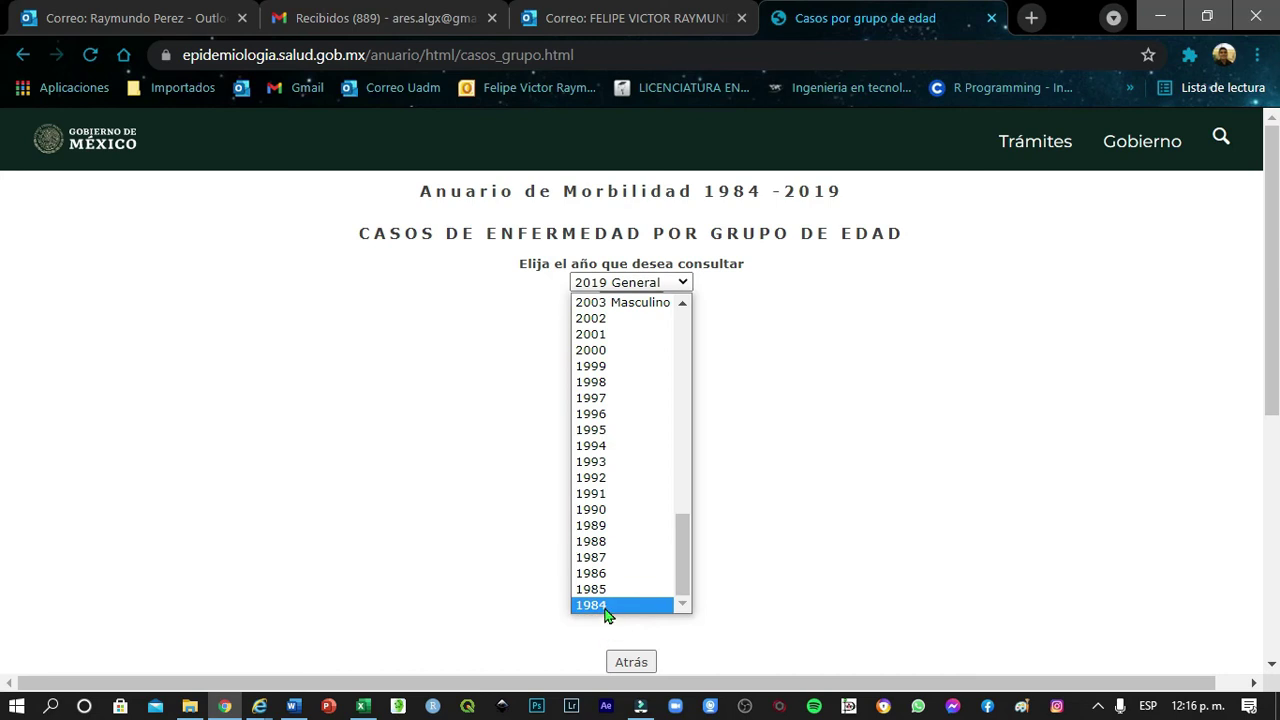
pyautogui.moveTo(686, 557); pyautogui.dragTo(706, 309)
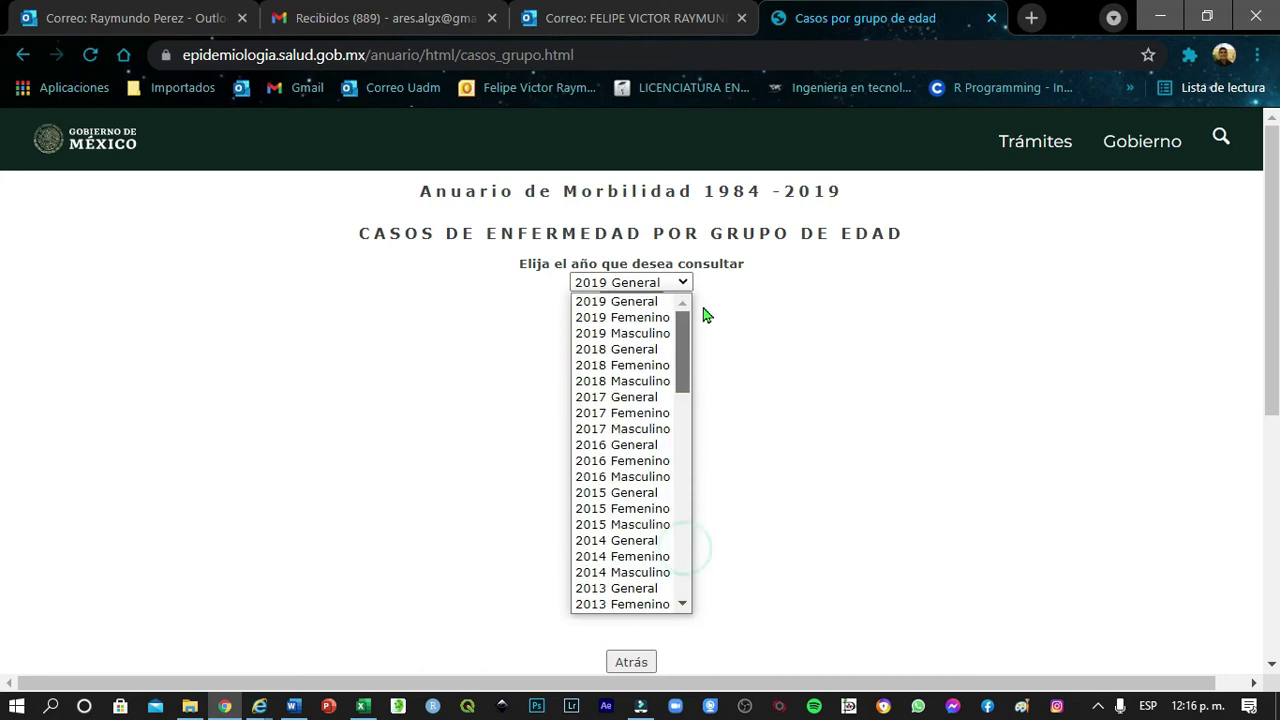
pyautogui.click(622, 400)
pyautogui.click(638, 306)
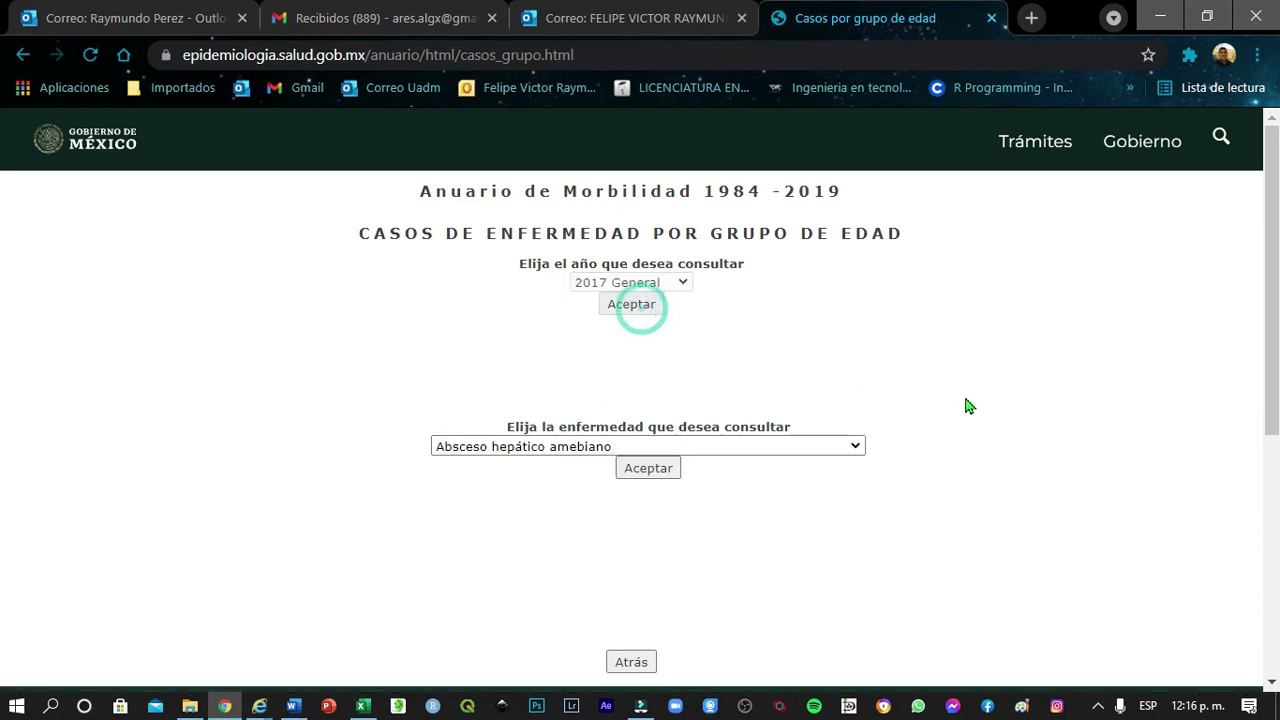
# Look through the disease list for the Tripanosomiasis americana entries and check the cube's Causa CIE filter in Internet Explorer
pyautogui.click(855, 448)
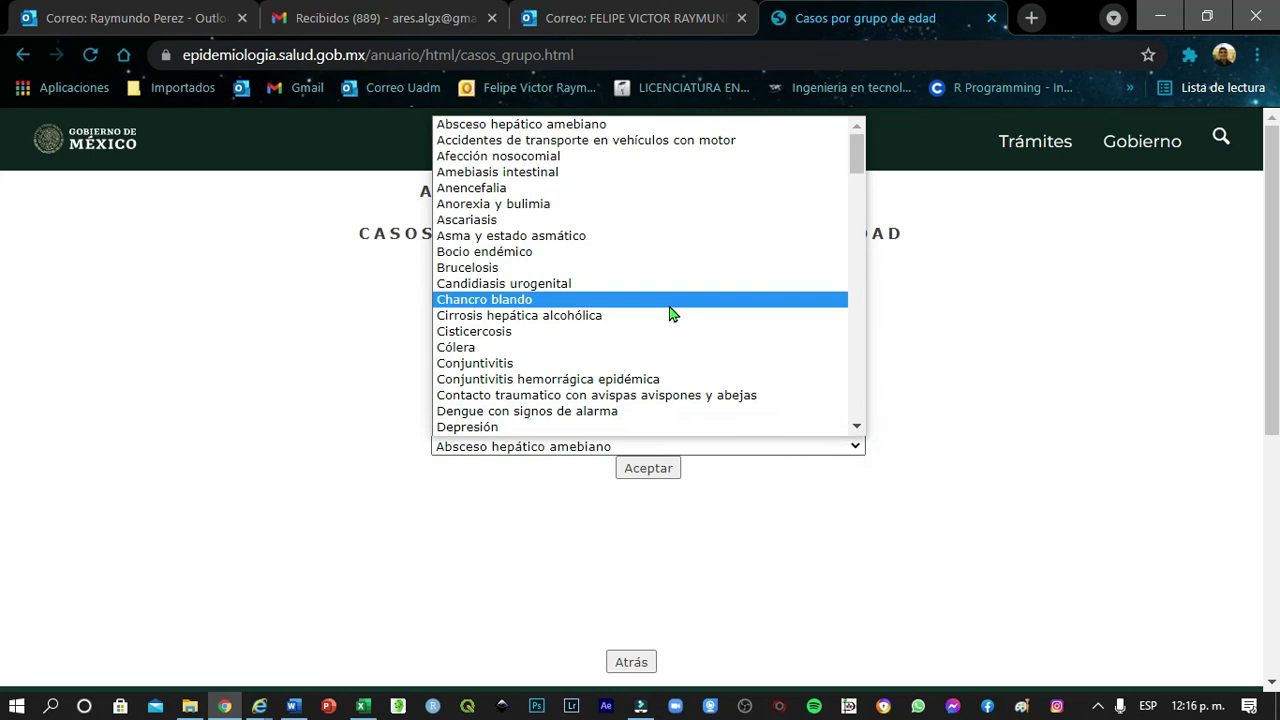
pyautogui.scroll(-10, 672, 314)
pyautogui.scroll(5, 671, 314)
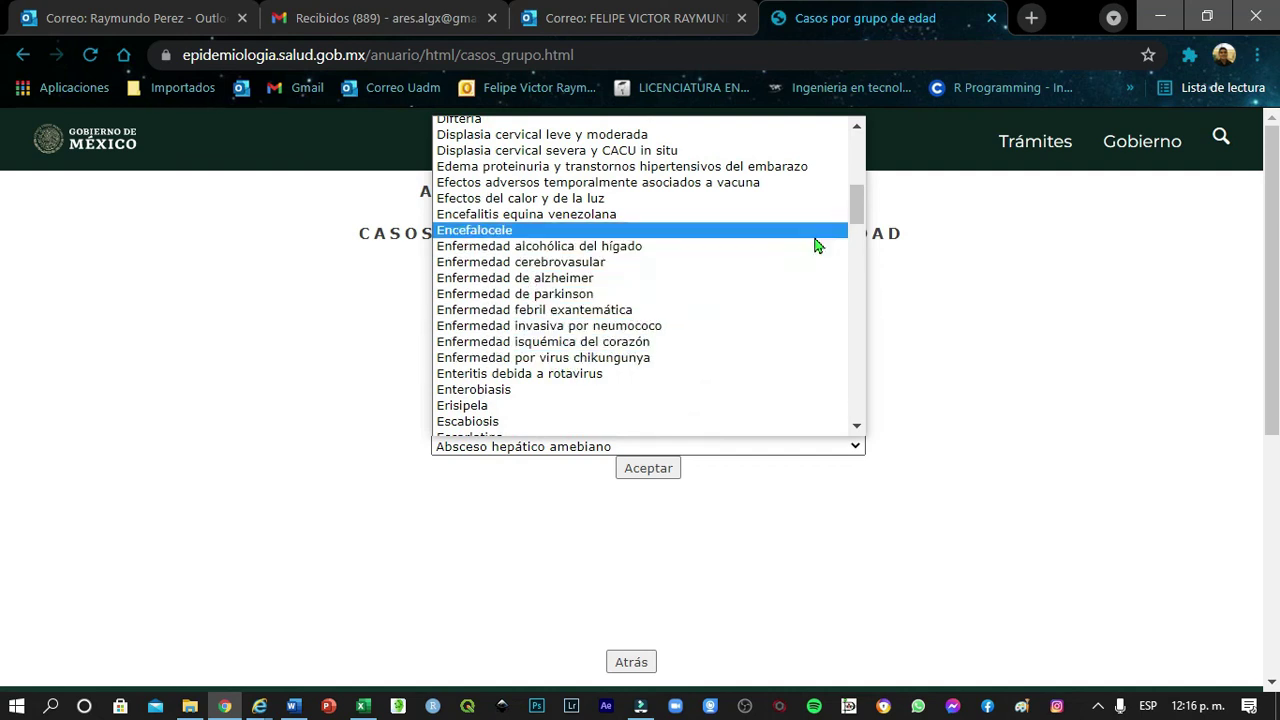
pyautogui.moveTo(855, 209); pyautogui.dragTo(815, 398)
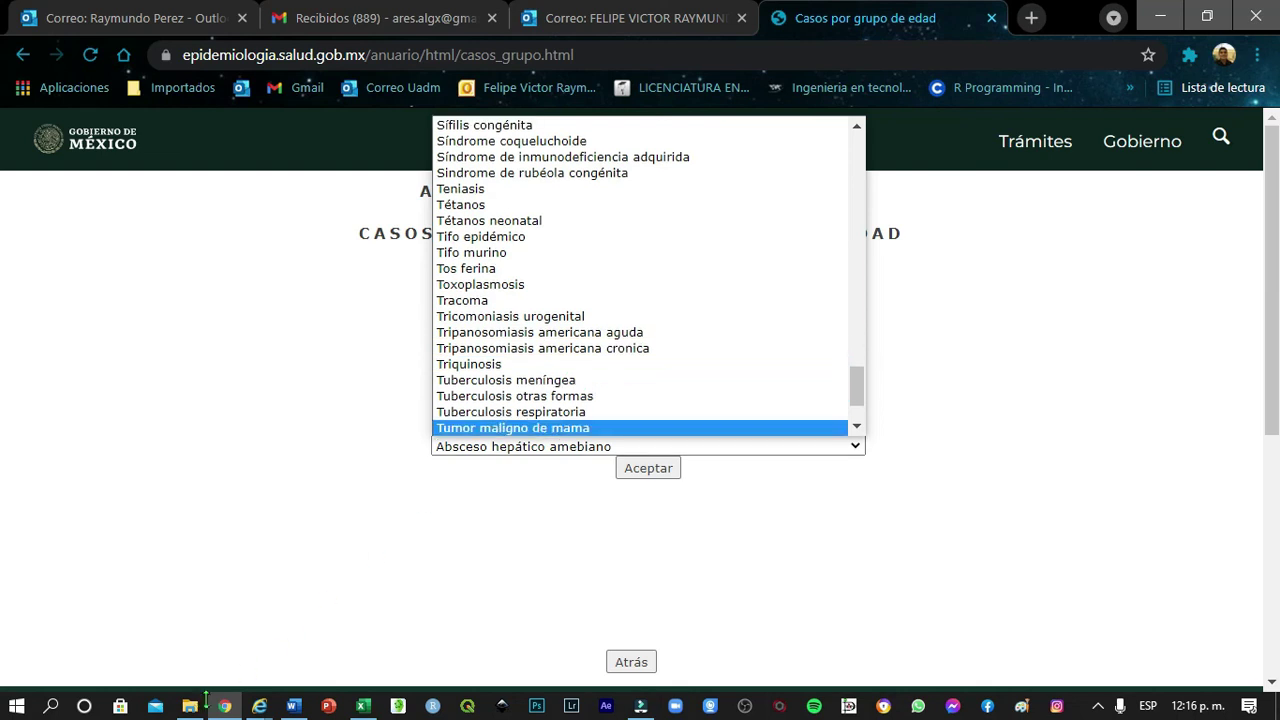
pyautogui.click(259, 705)
pyautogui.click(380, 630)
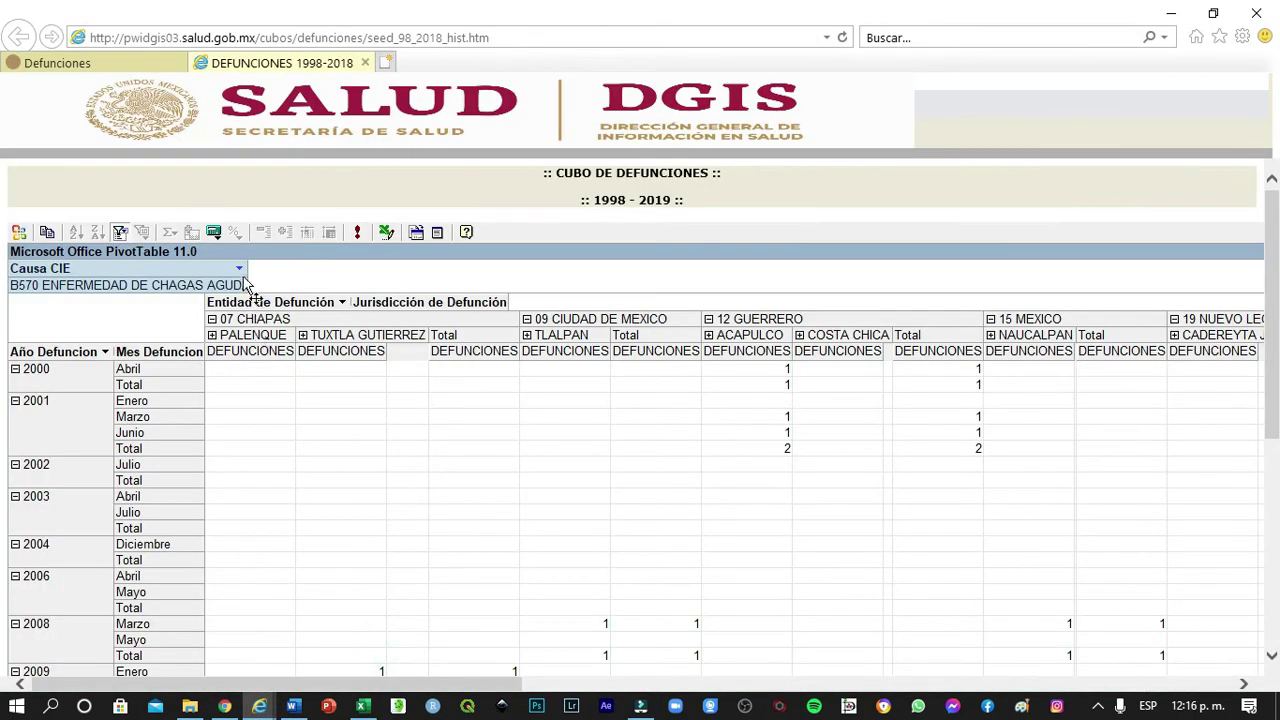
pyautogui.click(227, 706)
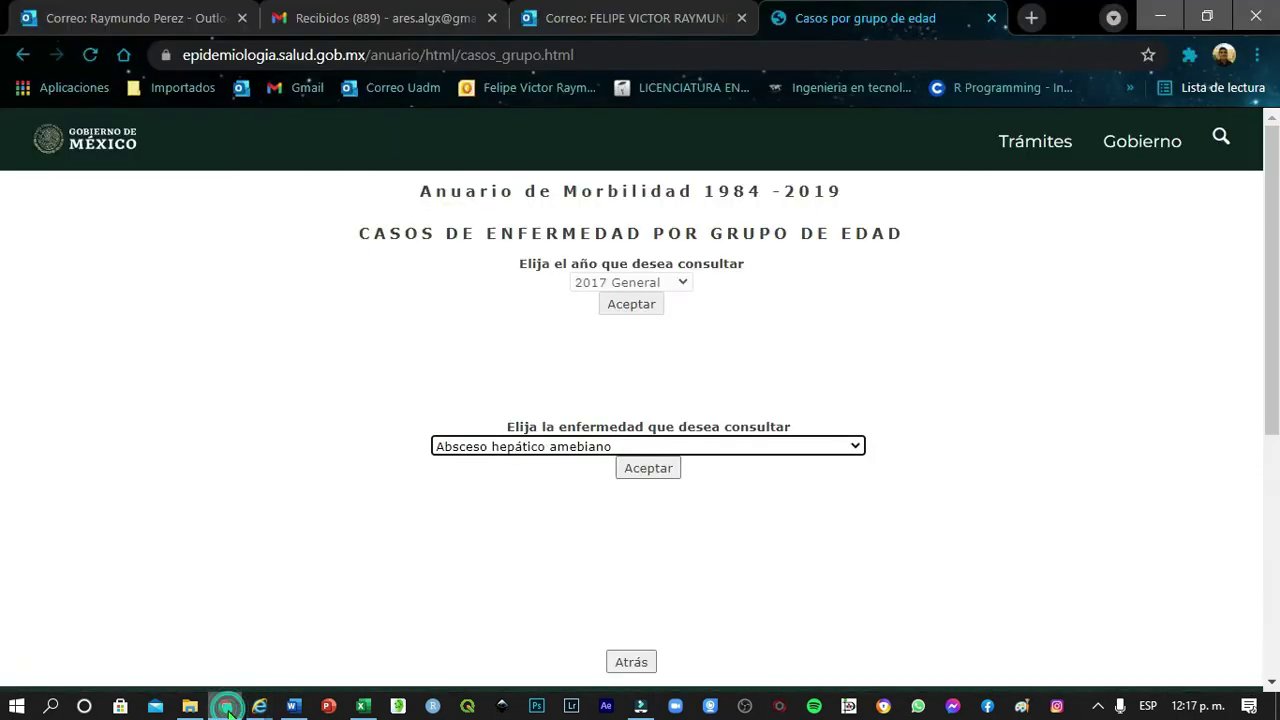
# Select Tripanosomiasis americana aguda as the disease and open its 2017 table of cases by age group
pyautogui.click(757, 450)
pyautogui.scroll(-15, 709, 390)
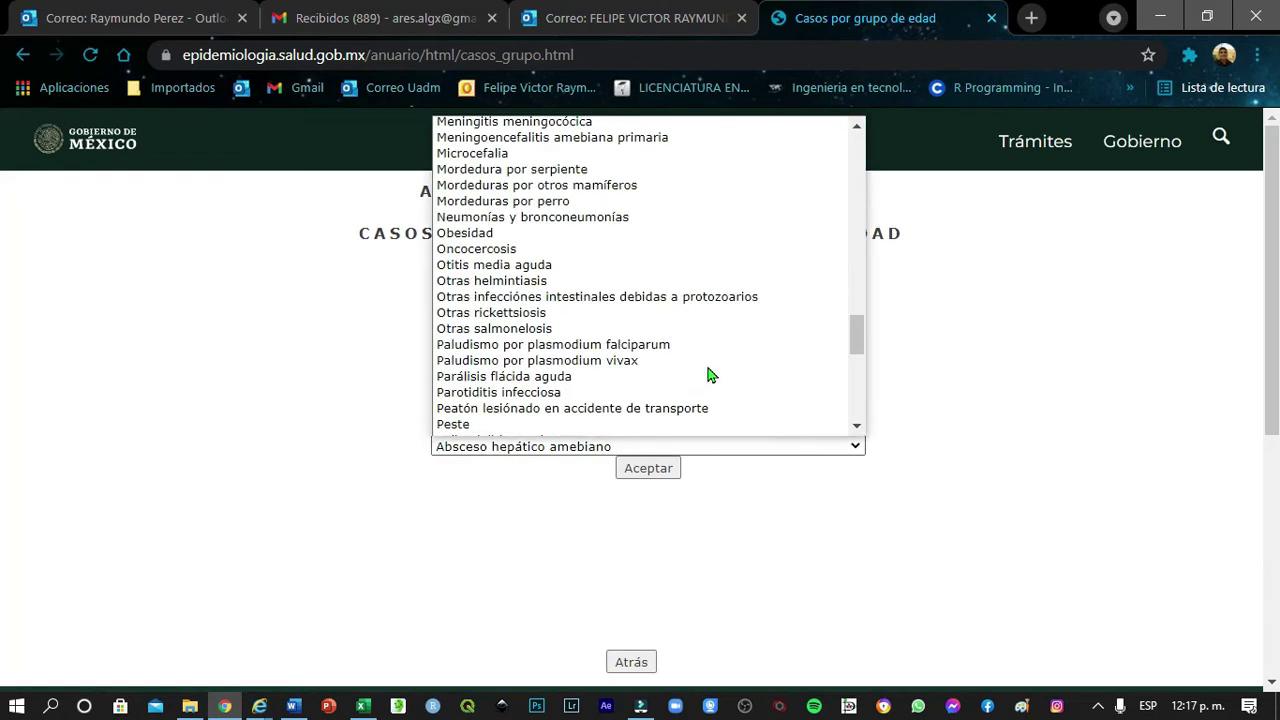
pyautogui.scroll(6, 709, 380)
pyautogui.scroll(-5, 660, 360)
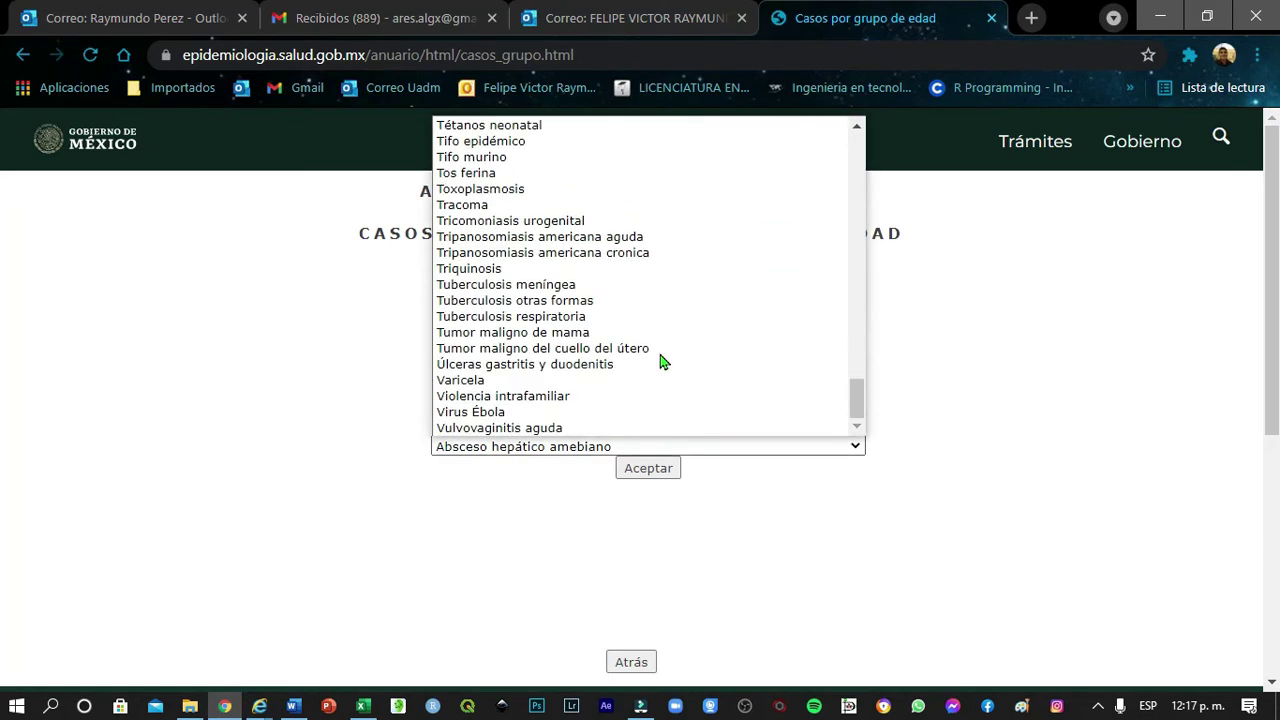
pyautogui.click(643, 236)
pyautogui.click(648, 469)
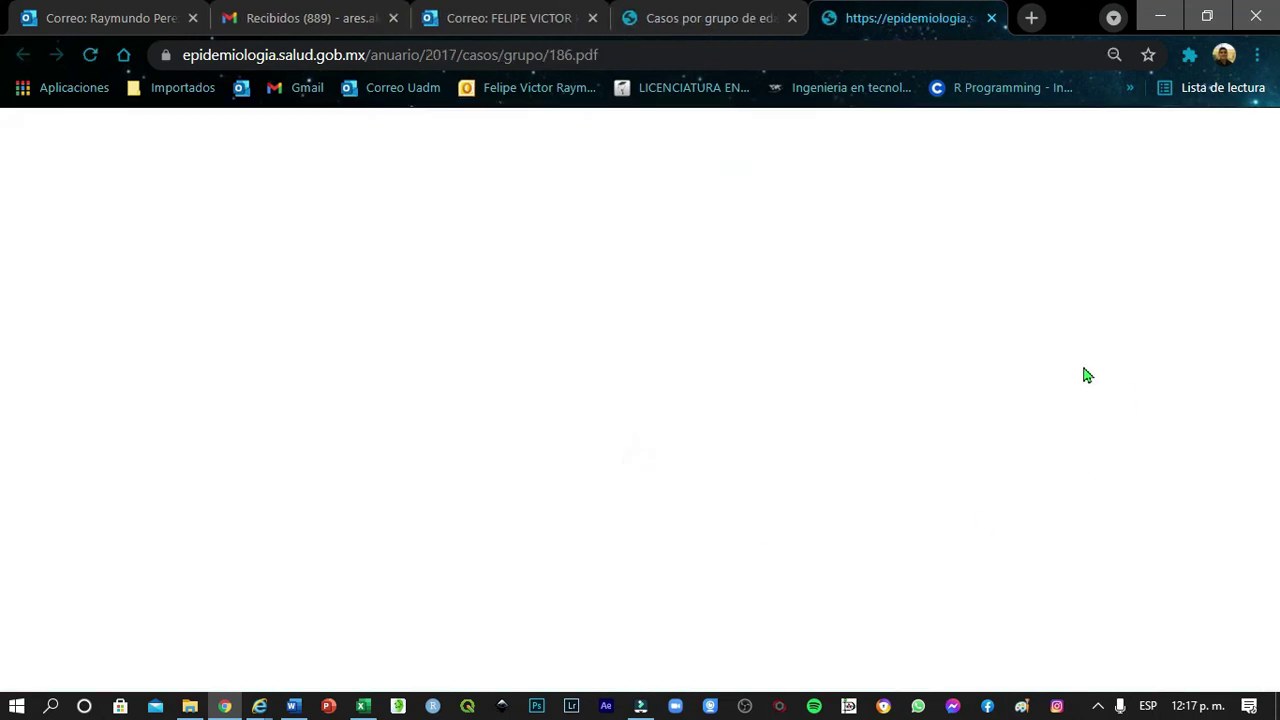
# Examine the 2017 table of new acute American trypanosomiasis cases by state and age group
pyautogui.scroll(-2, 1211, 371)
pyautogui.scroll(2, 1211, 371)
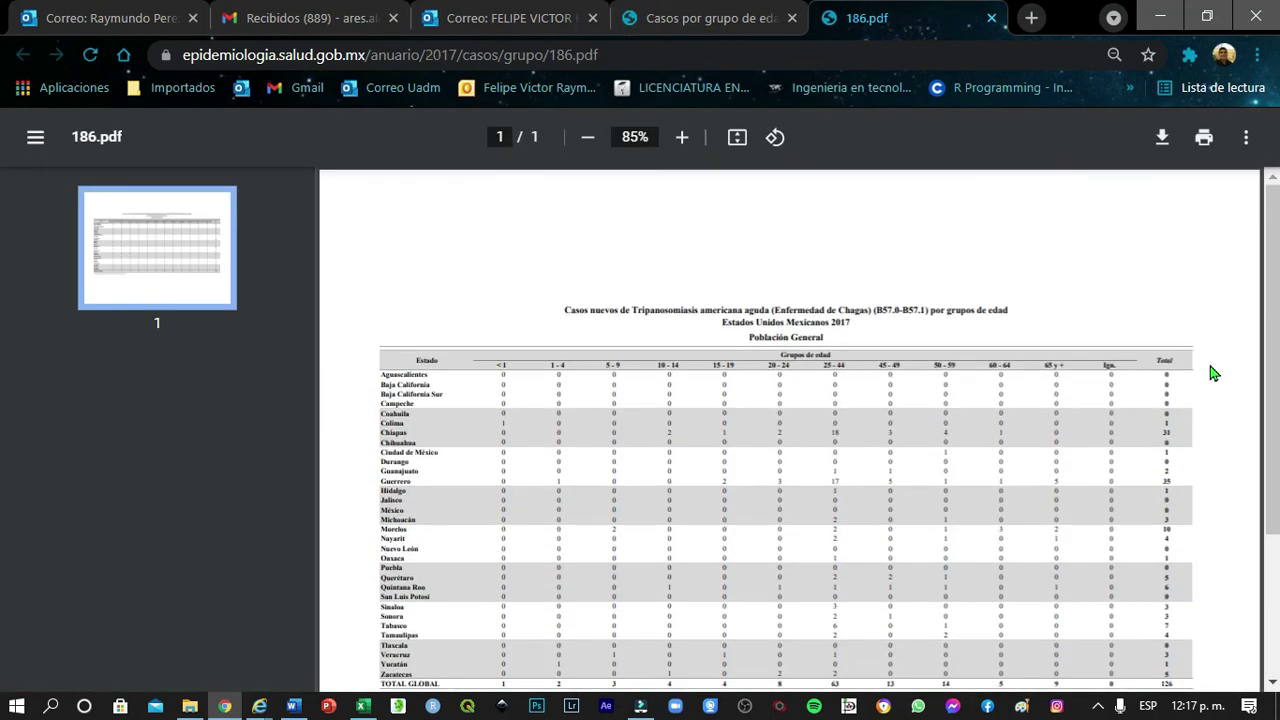
pyautogui.scroll(-1, 796, 354)
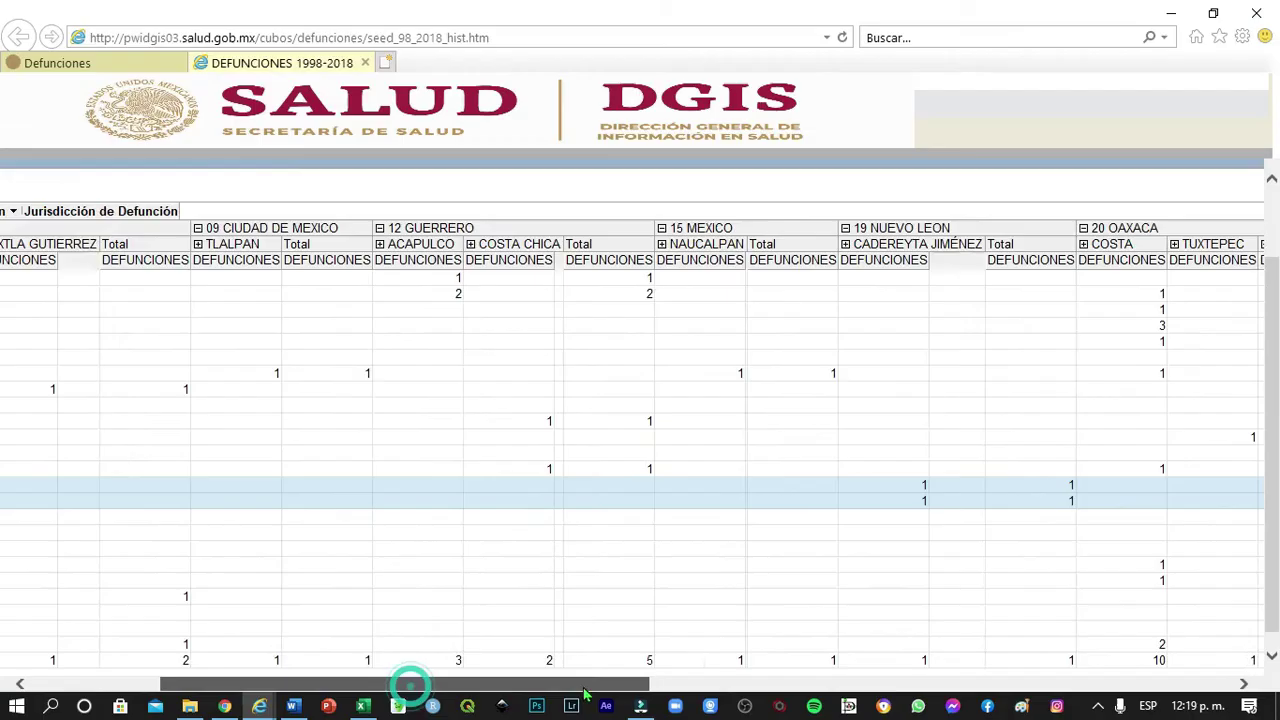
# Examine the cube's Veracruz, Yucatán and Grand Total columns, and return to the 2017 case table in Chrome
pyautogui.hscroll(10, 3, 533)
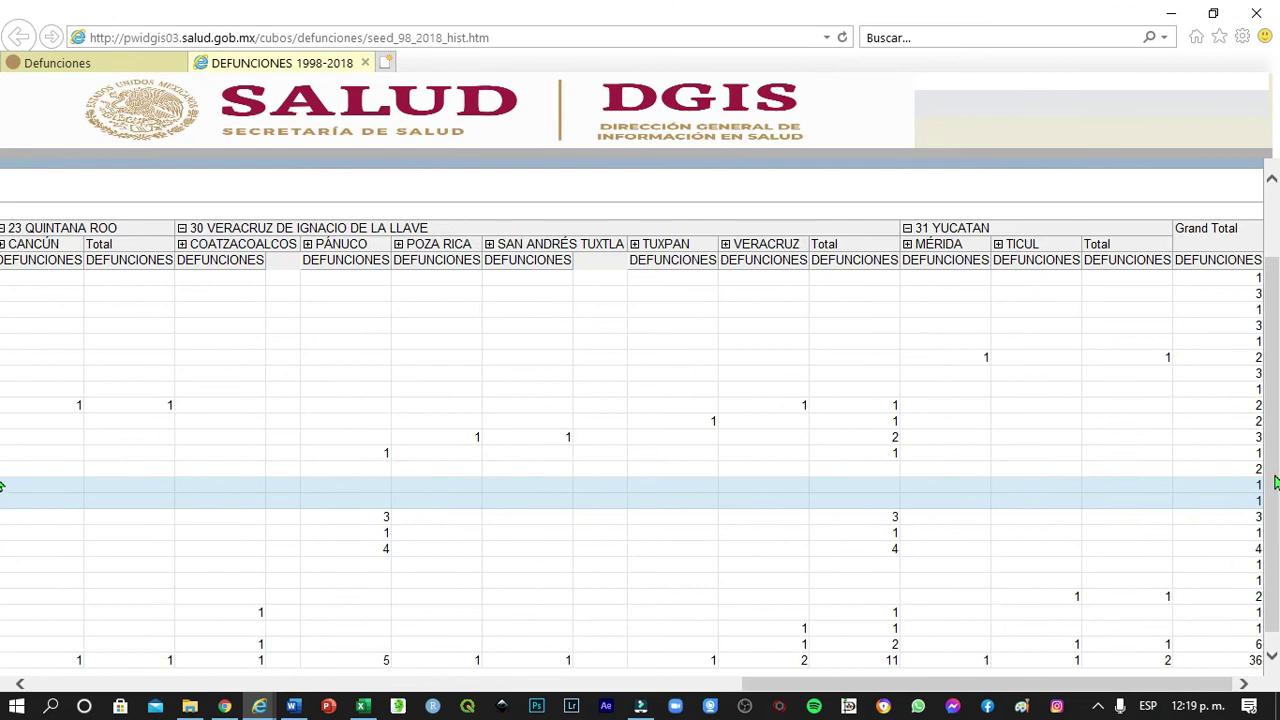
pyautogui.scroll(2, 3, 457)
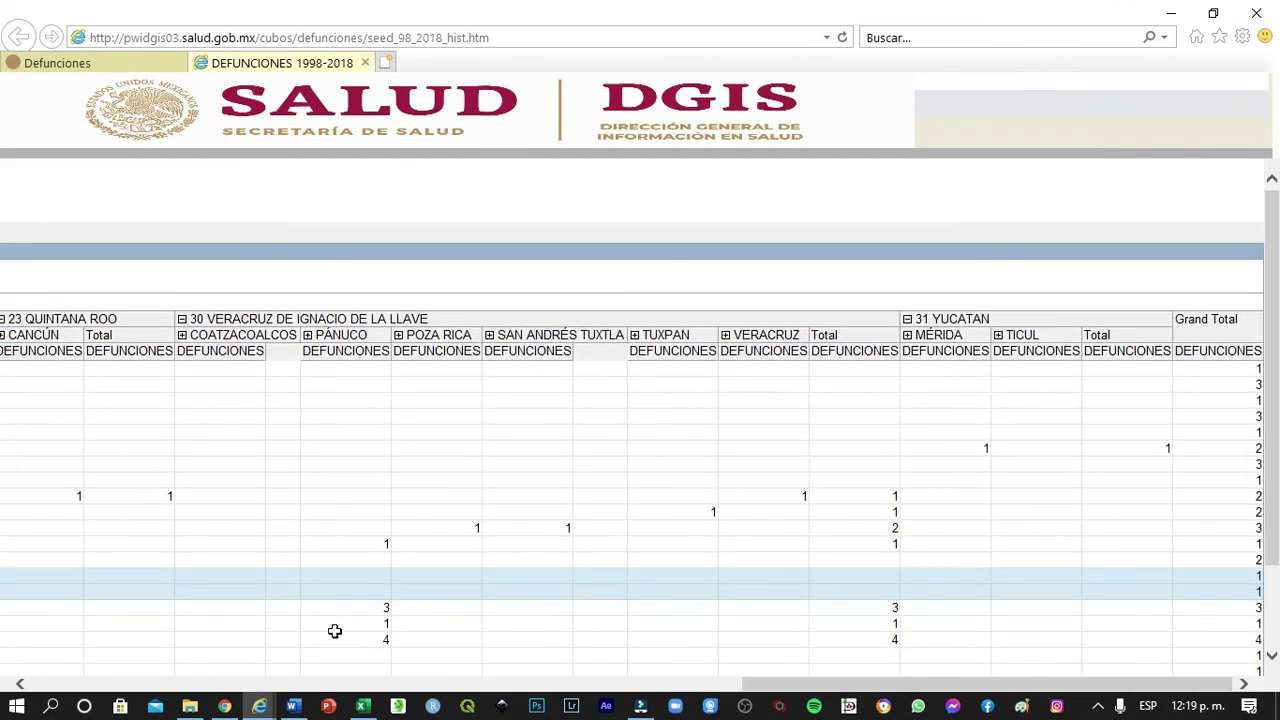
pyautogui.click(224, 703)
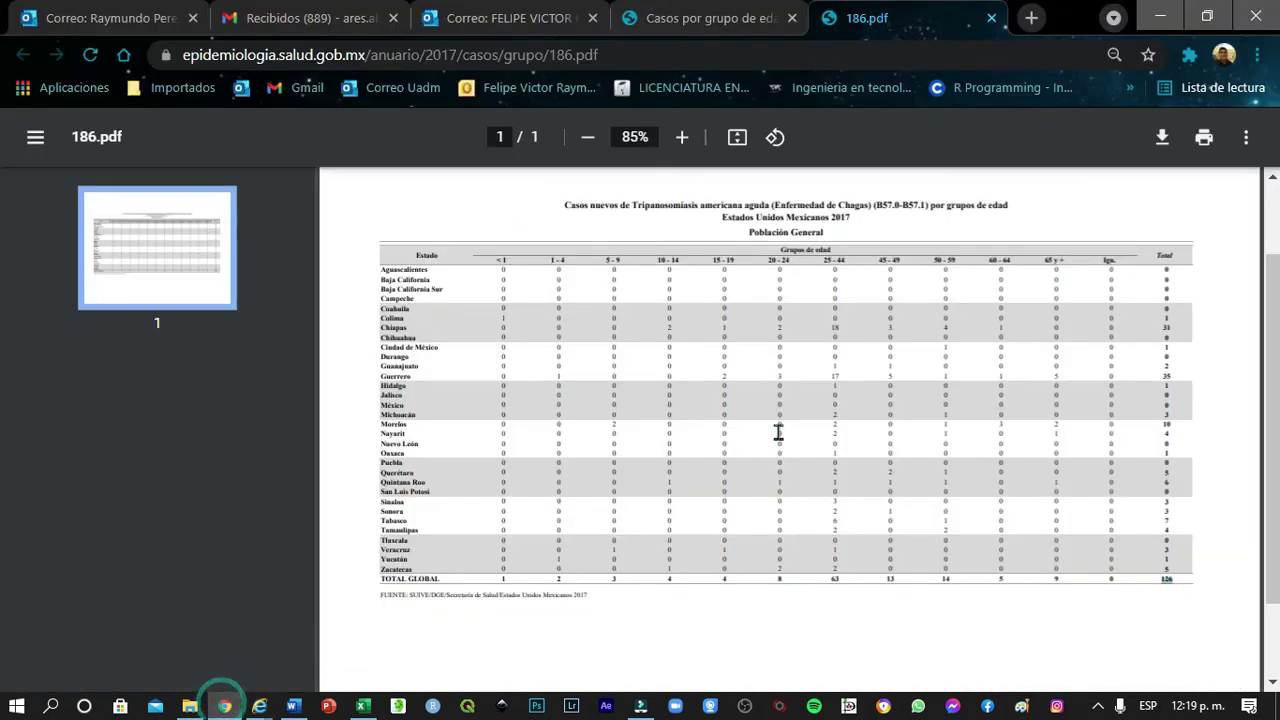